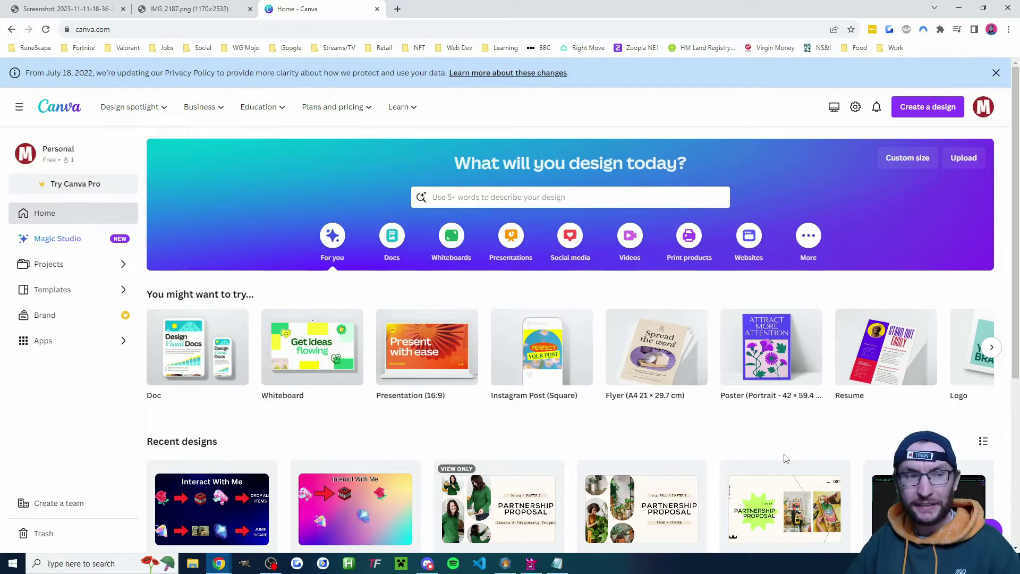
Create a new 1080 × 640 px custom-size Canva design in a new browser tab.
key(ctrl+t)
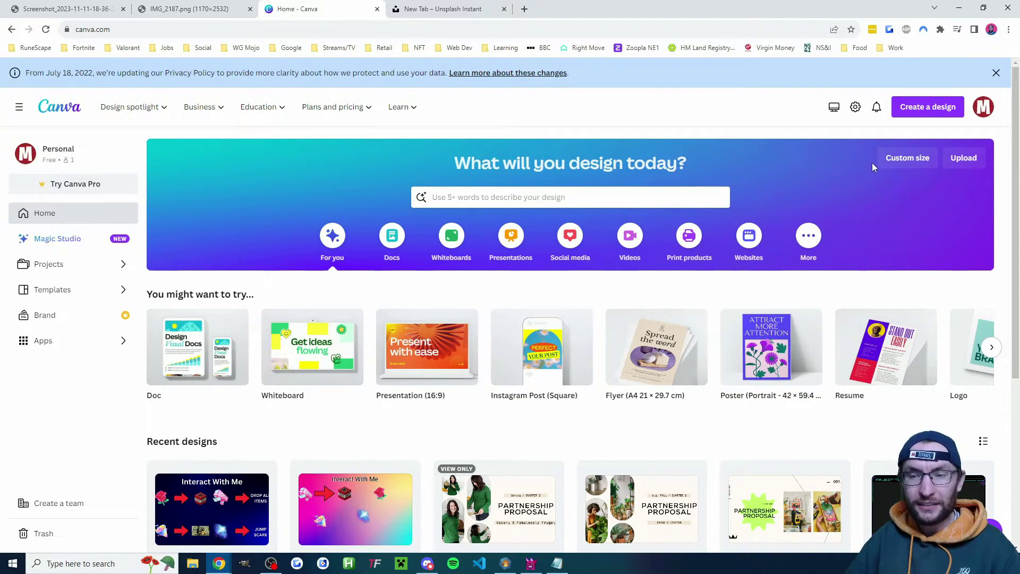
click(897, 167)
text(1080)
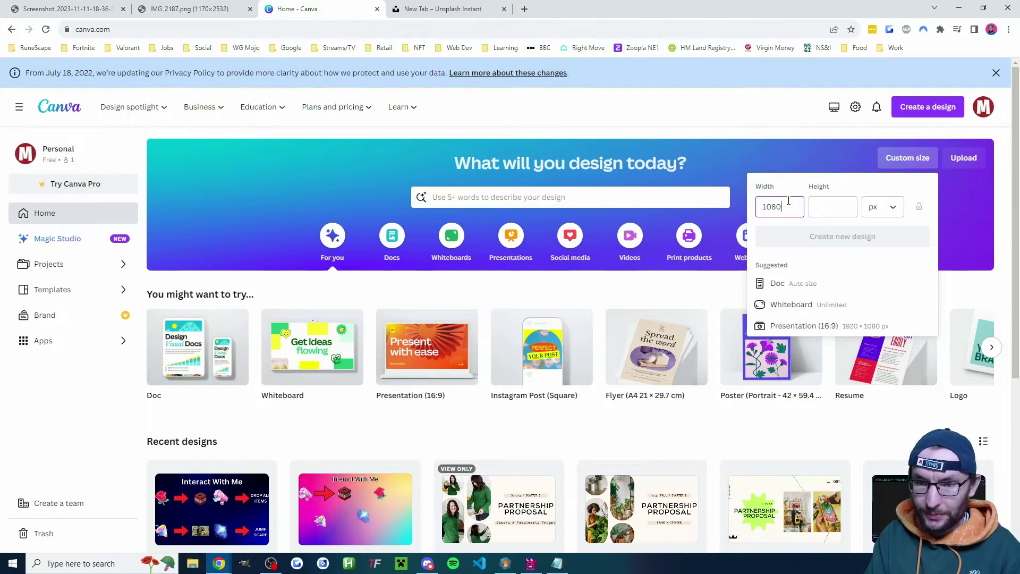
key(Tab)
text(640)
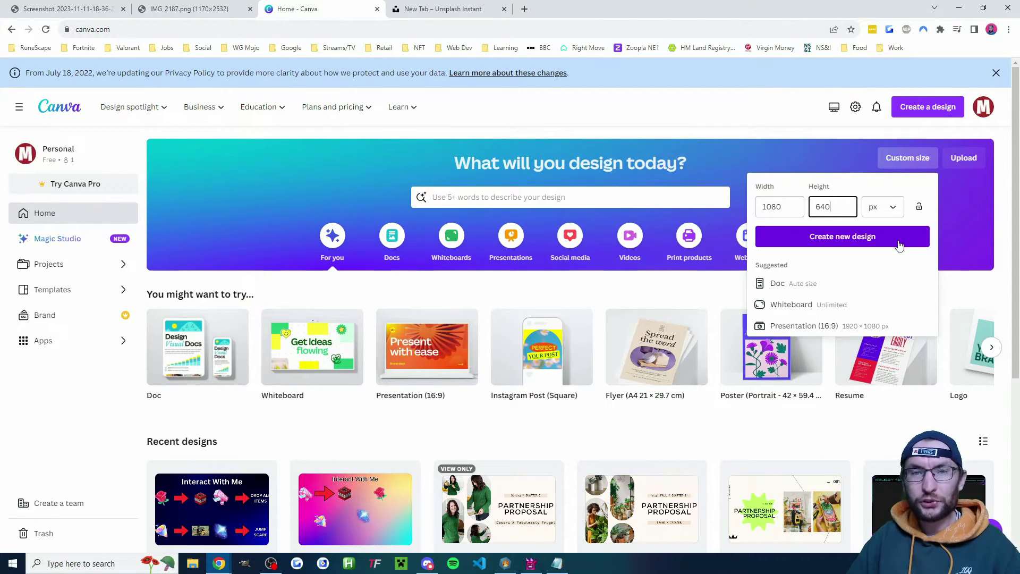
click(898, 244)
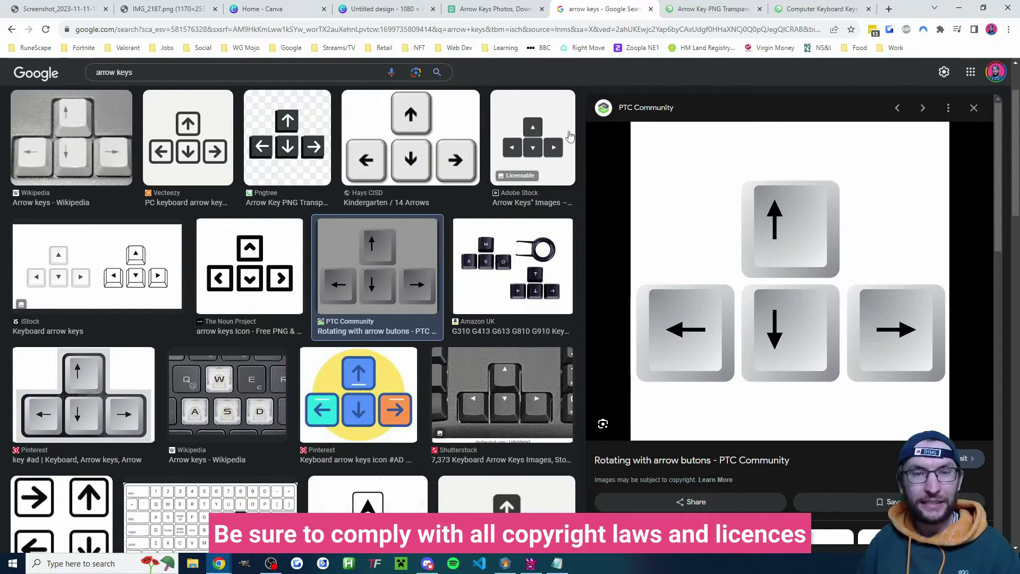
Save the grey arrow-keys picture from Google Images to the computer and go back to Canva home.
right_click(743, 229)
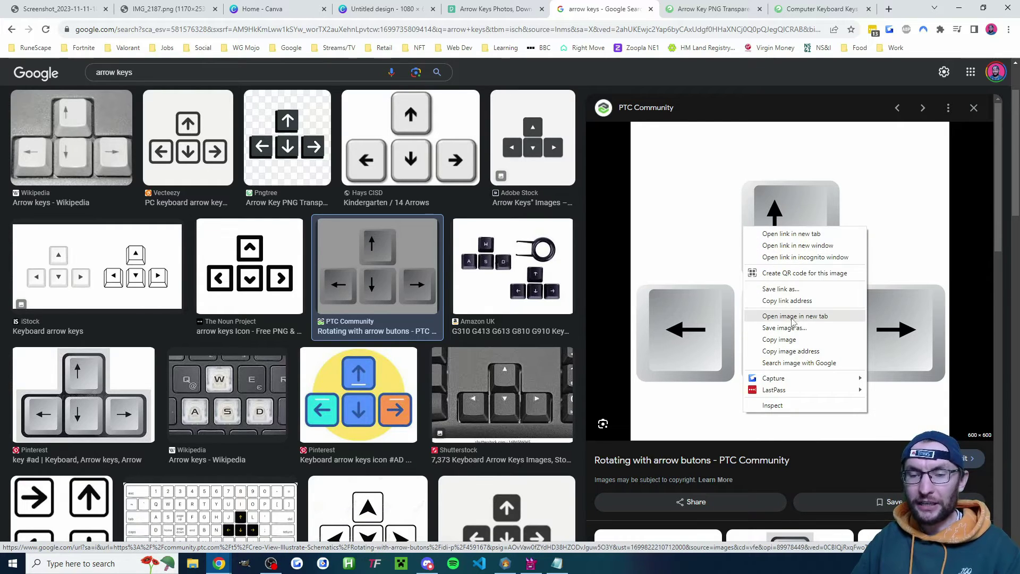
click(785, 328)
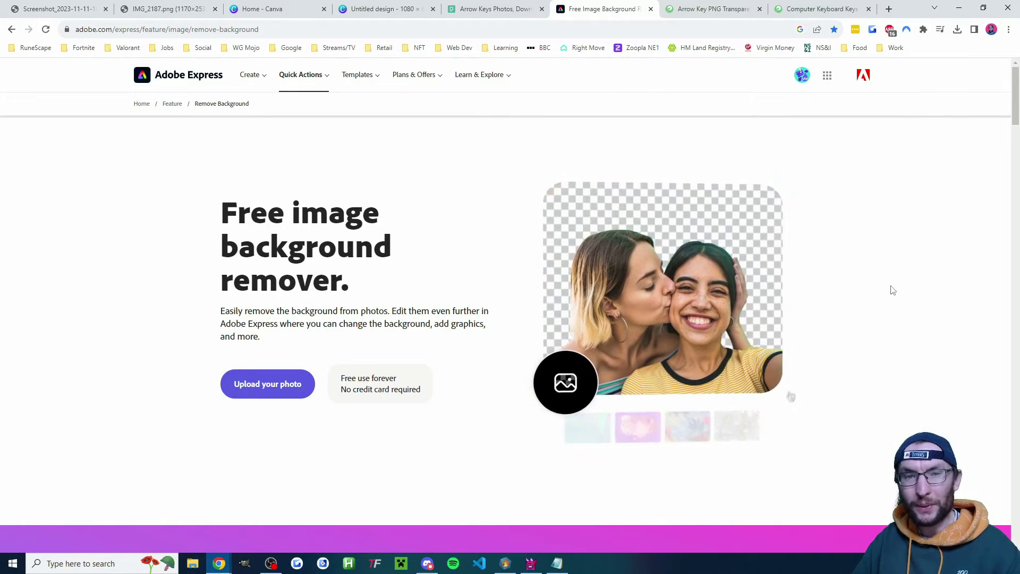
click(271, 8)
Upload the arrow-keys image, place it on the design, move it lower-left and enlarge it to 530 × 530.
click(407, 5)
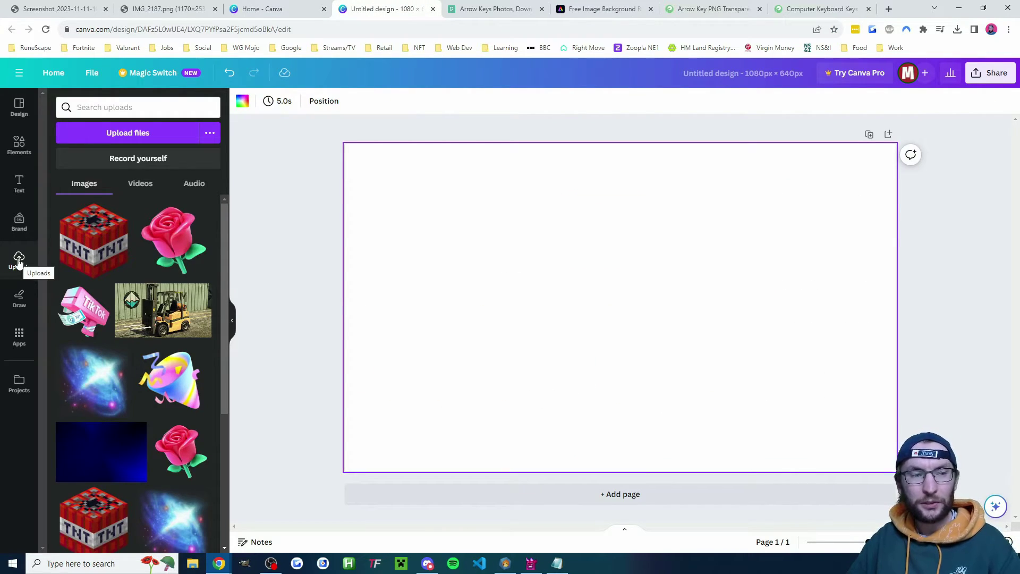
click(131, 133)
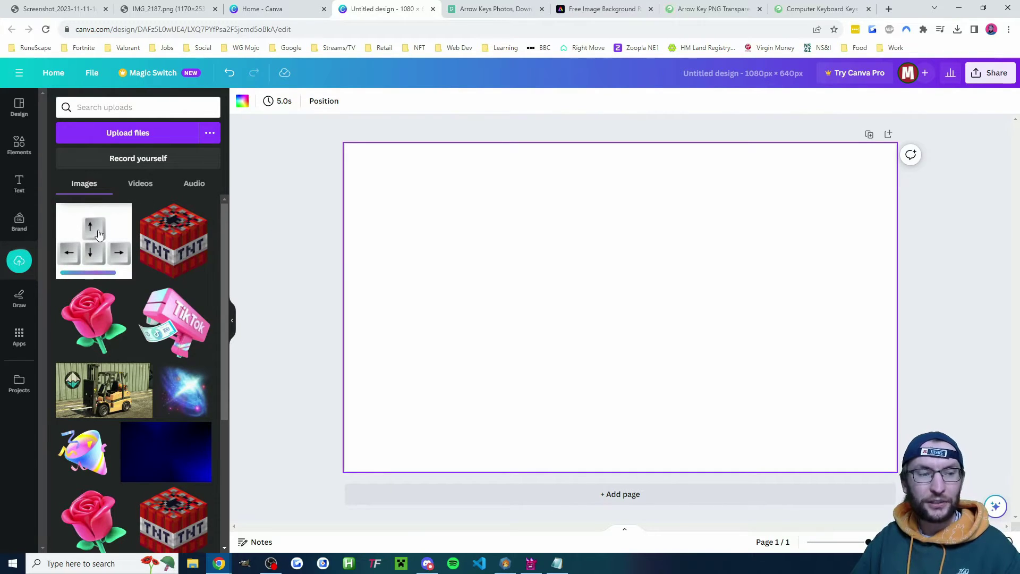
click(98, 242)
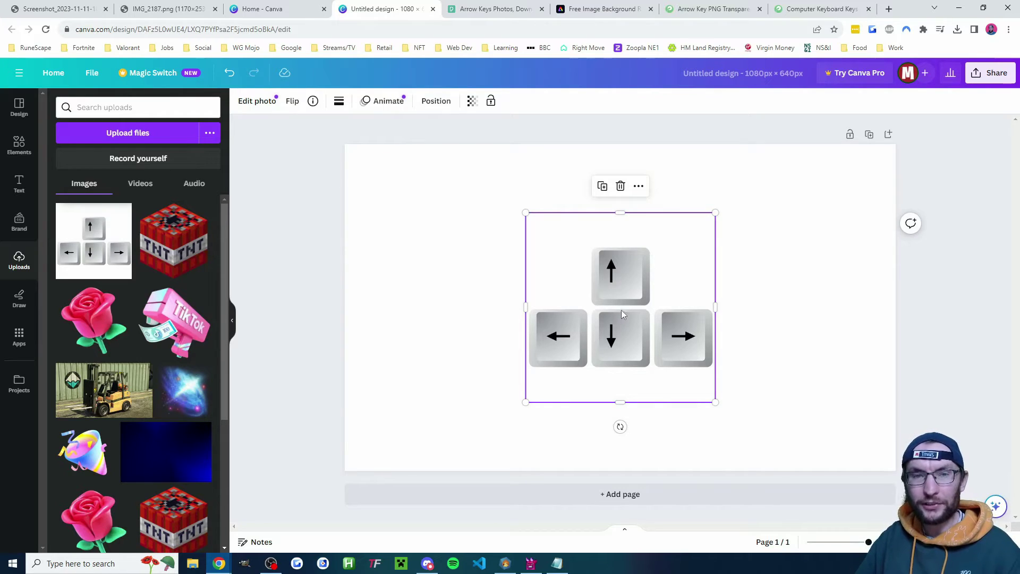
drag(624, 274, 579, 295)
drag(669, 235, 754, 157)
View the two example TikTok live stream screenshots in their tabs.
click(58, 9)
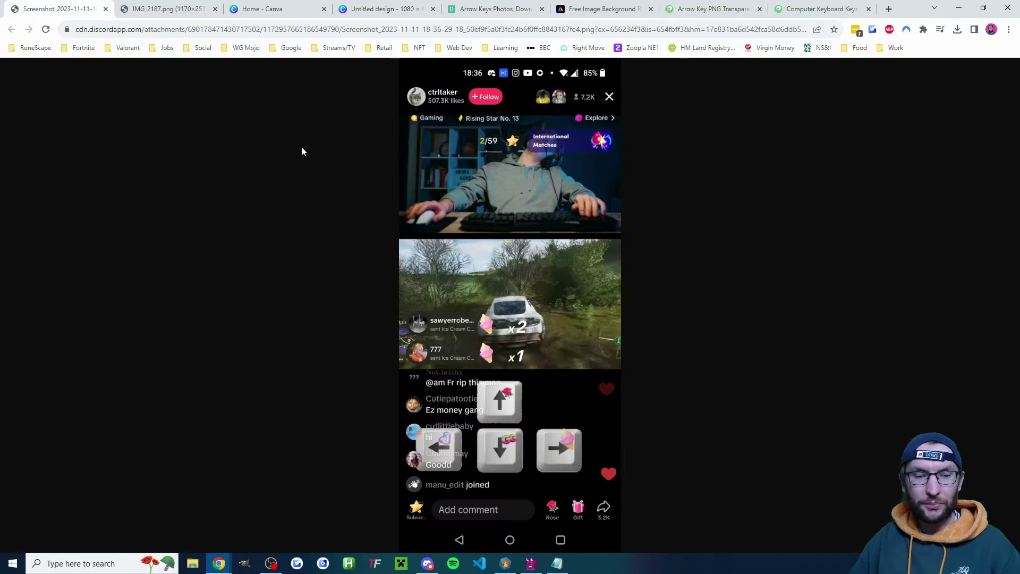
click(144, 7)
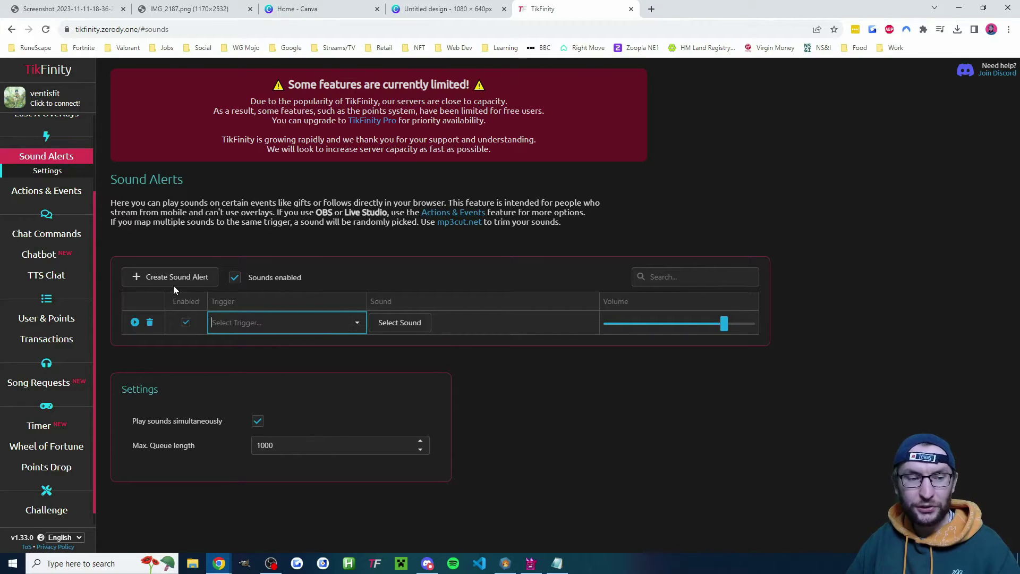
Browse the TikFinity alert trigger list, inspect the Ice Cream Cone icon, then return to Canva.
click(352, 327)
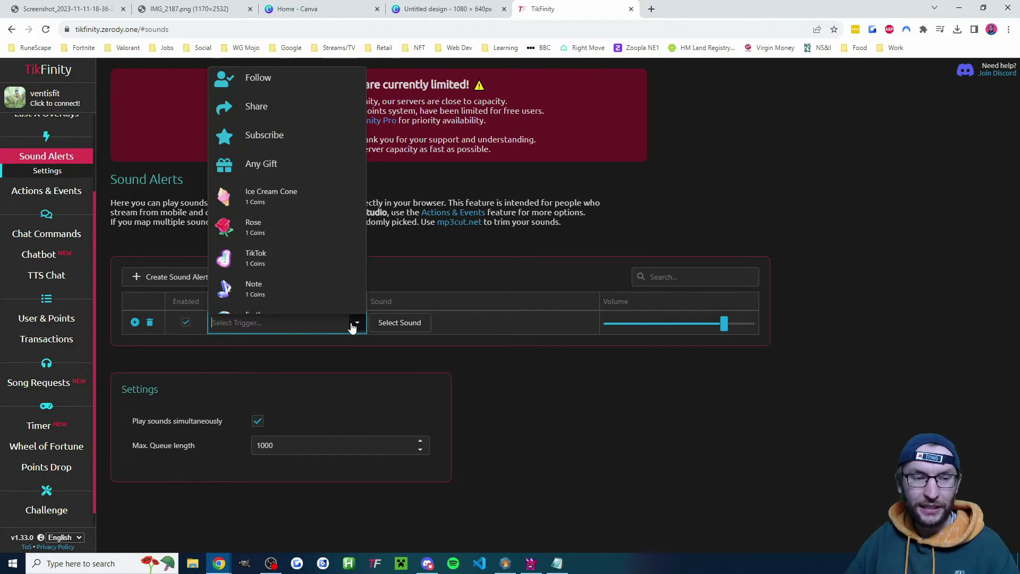
right_click(224, 201)
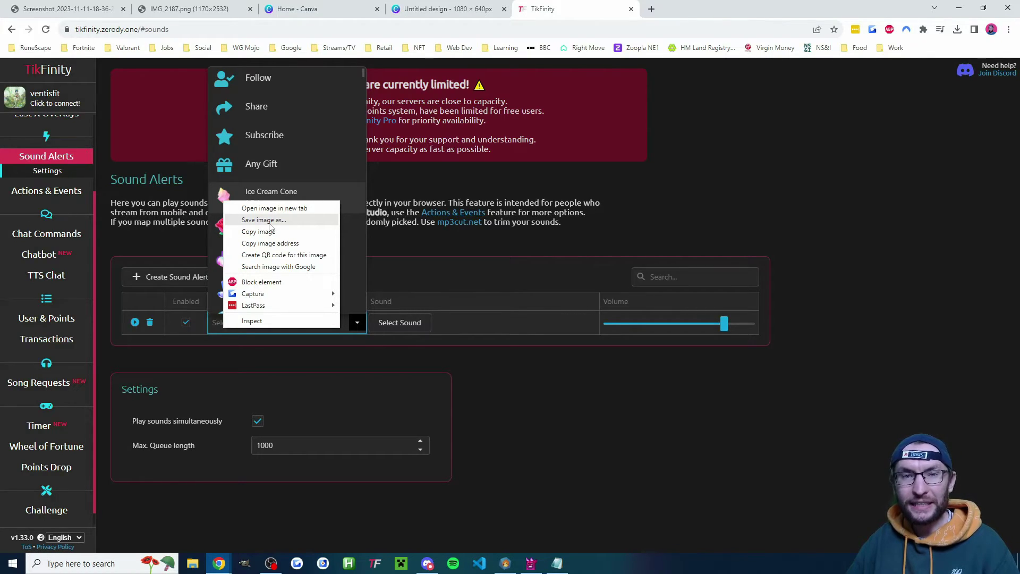
key(ctrl+shift+Tab)
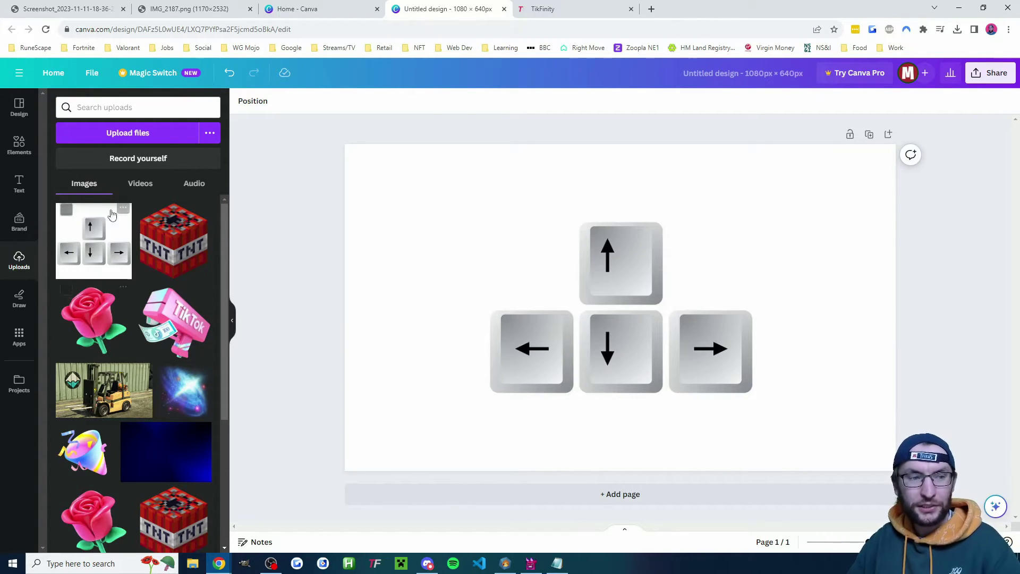
Shrink the rose picture onto the up-arrow key and add an emptied heading text box.
click(94, 322)
drag(700, 230, 660, 229)
click(19, 185)
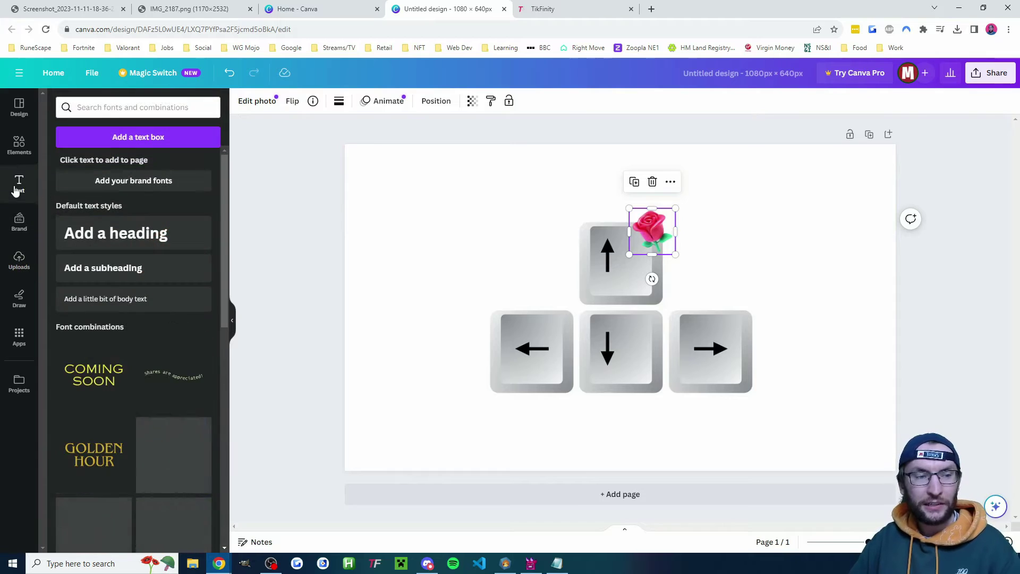
click(141, 242)
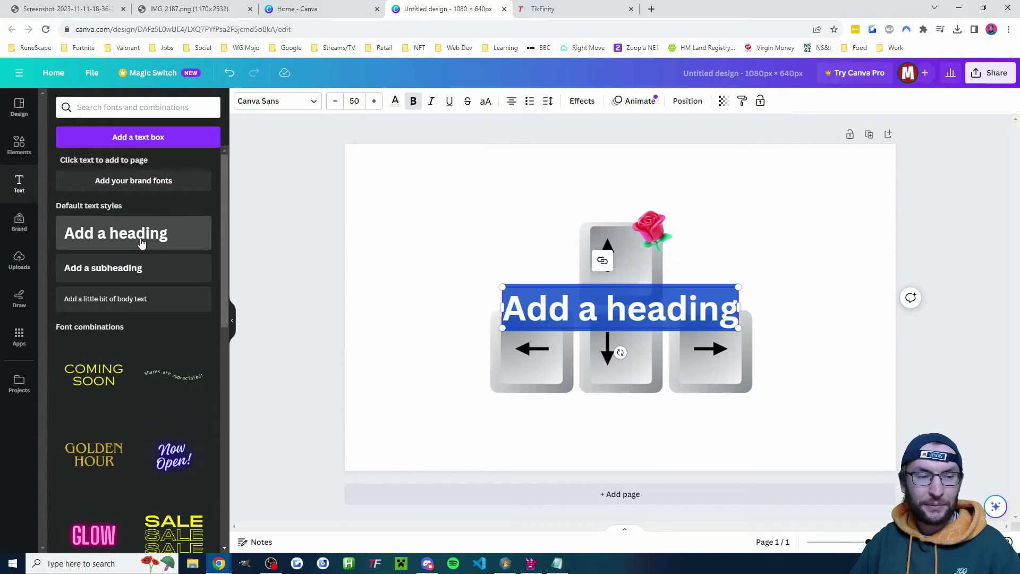
double_click(639, 308)
triple_click(610, 306)
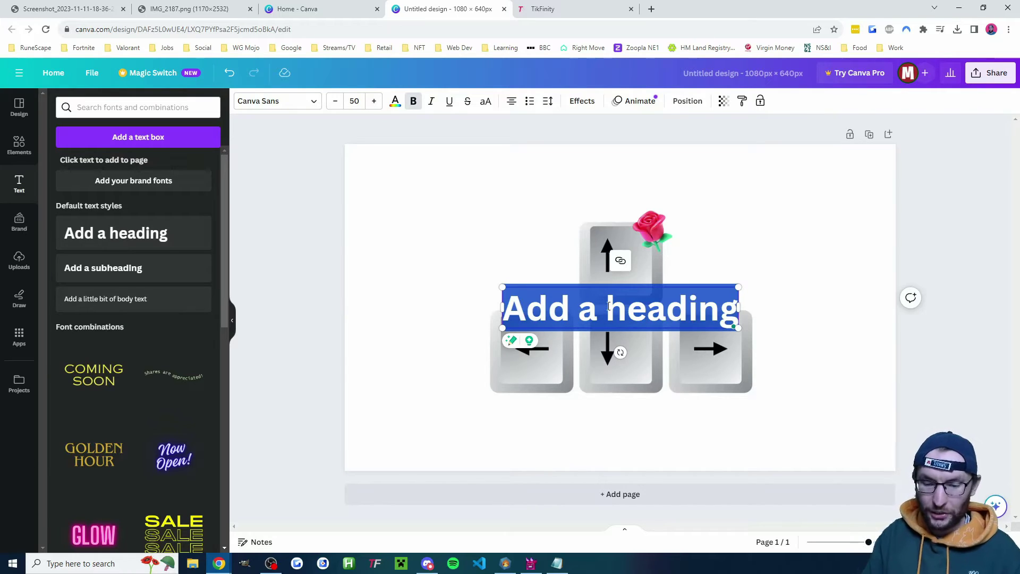
key(BackSpace)
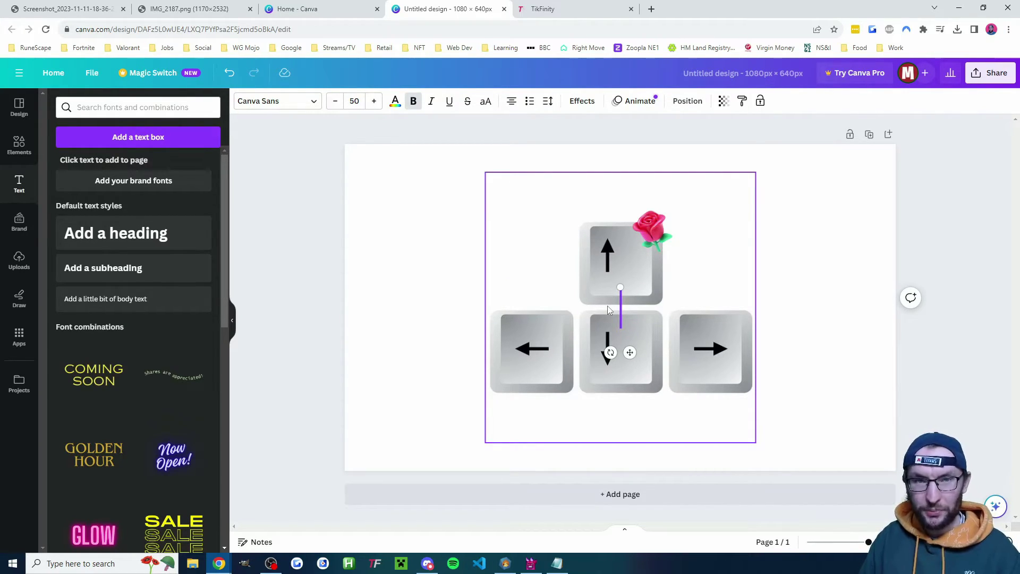
Insert the soft ice cream emoji into the heading and move it above the left-arrow key.
key(super+period)
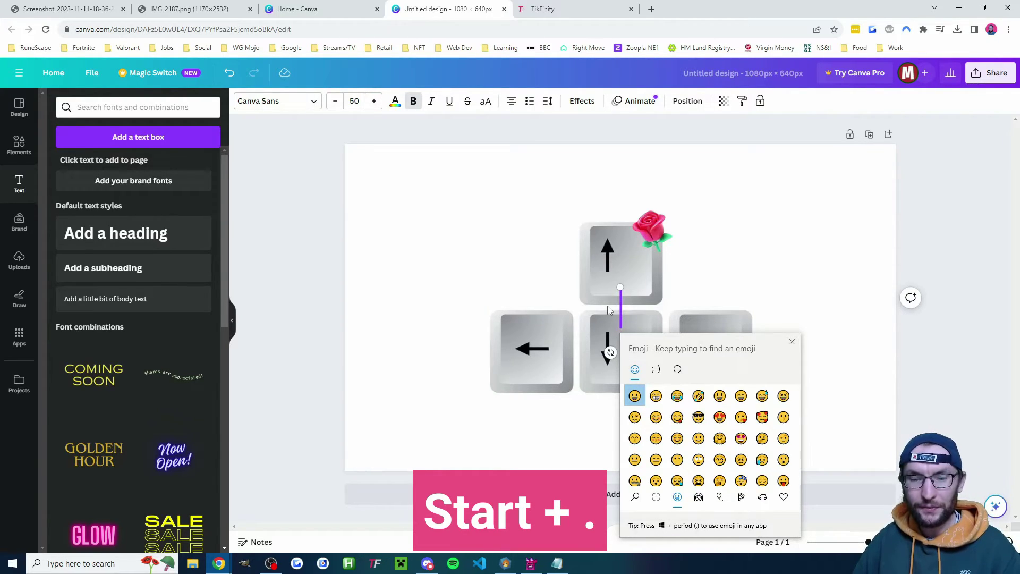
text(ice)
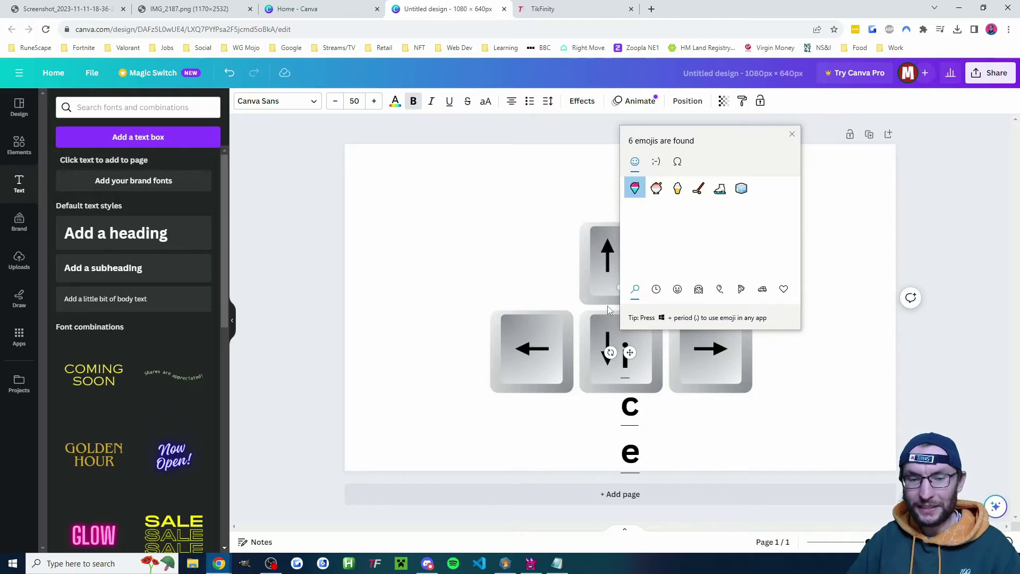
click(677, 189)
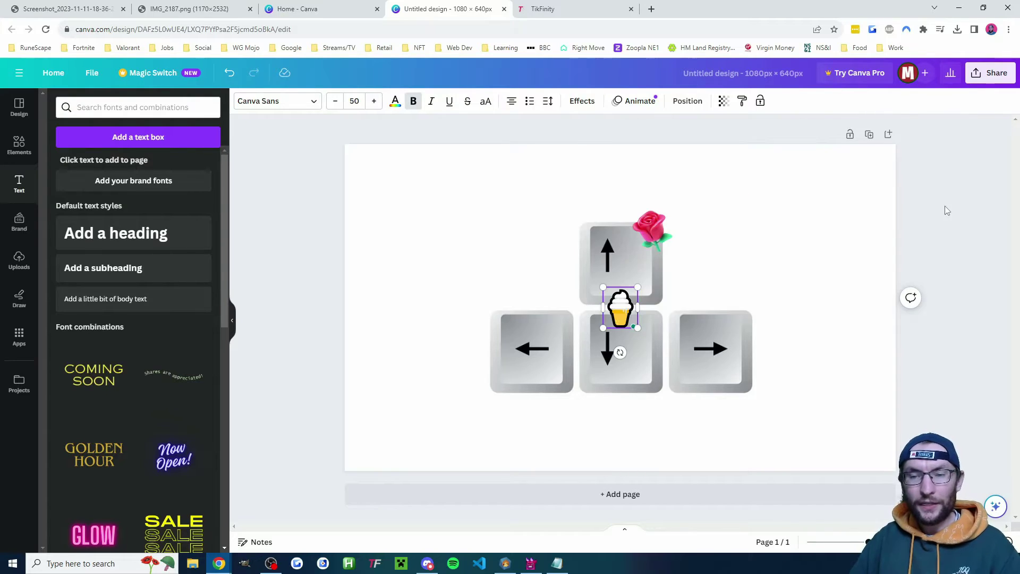
click(946, 210)
drag(610, 304, 499, 313)
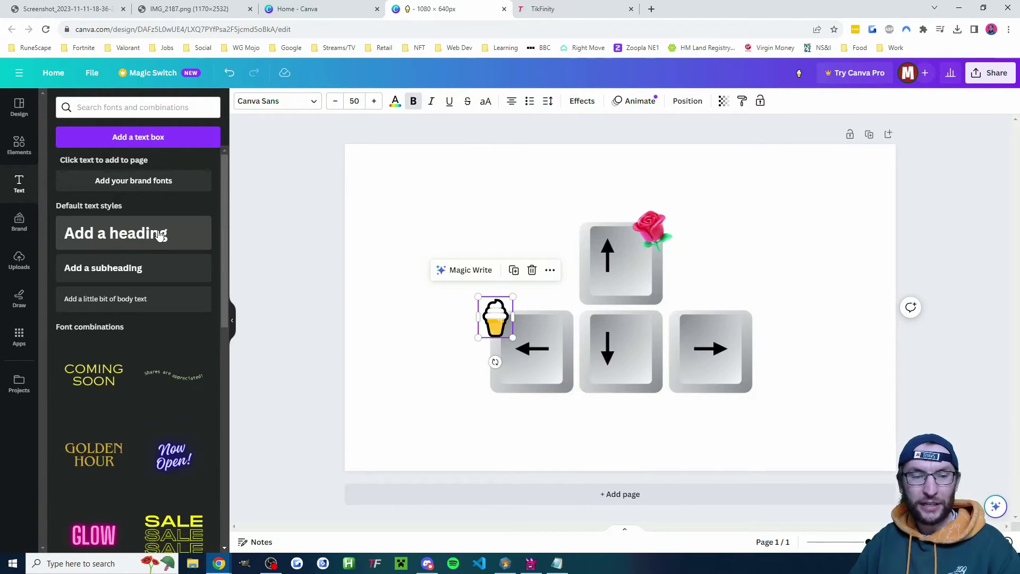
Add a shrunken 'TikTok' heading above the right-arrow key.
click(138, 232)
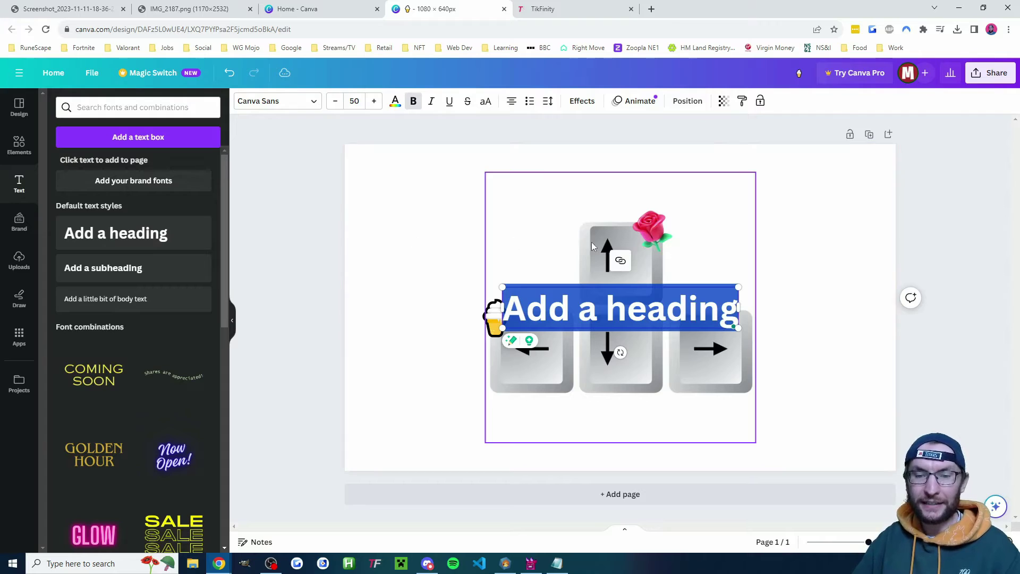
text(TikTok)
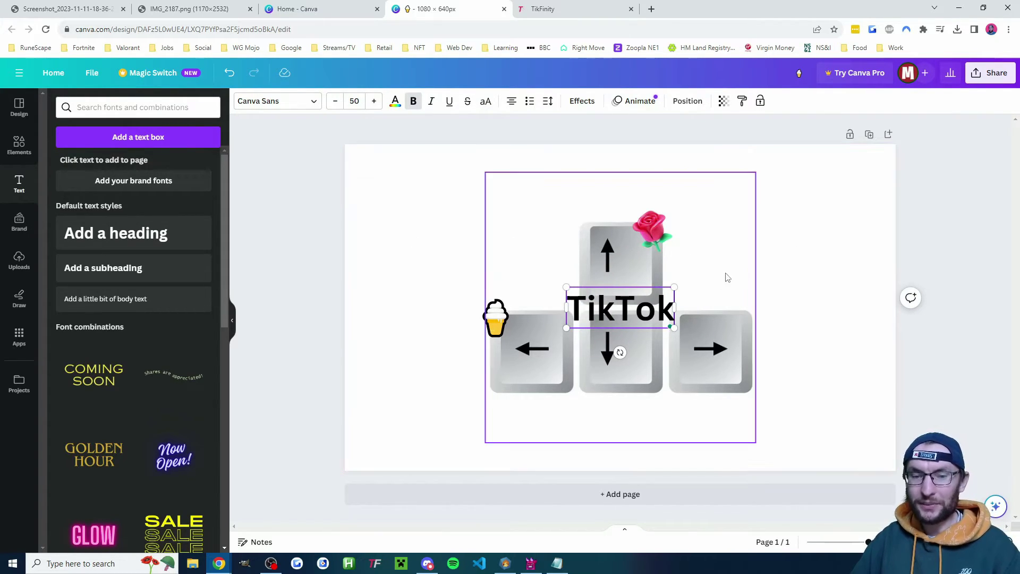
drag(675, 287, 763, 316)
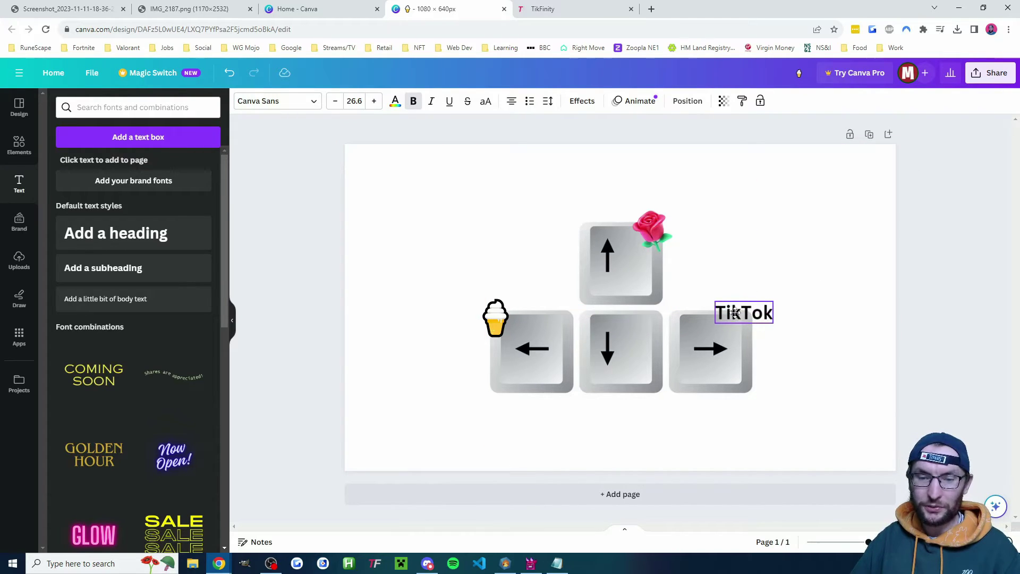
Place the galaxy upload, shrunk to 81 × 81, at the down-arrow key's lower corner.
click(19, 260)
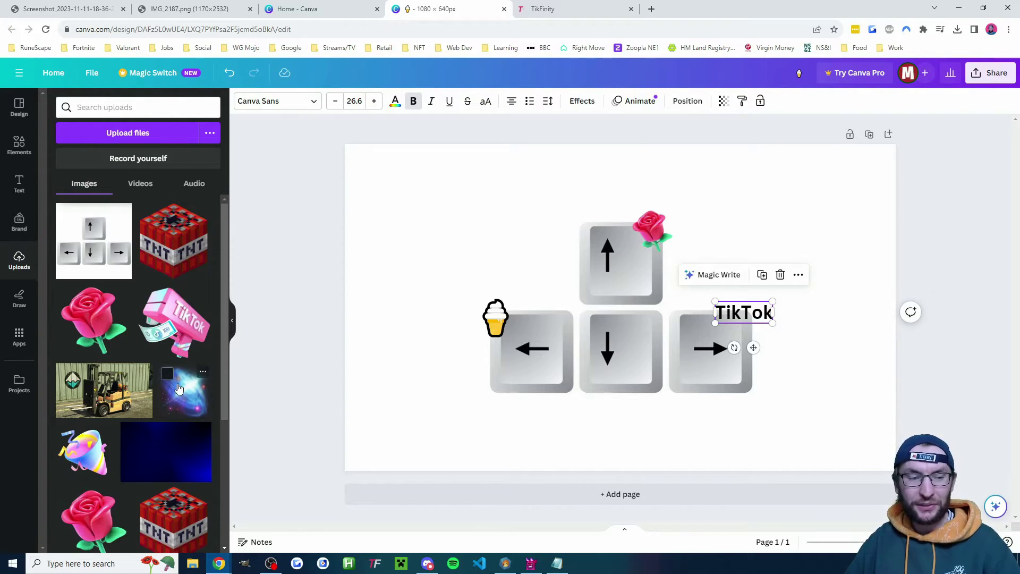
click(179, 390)
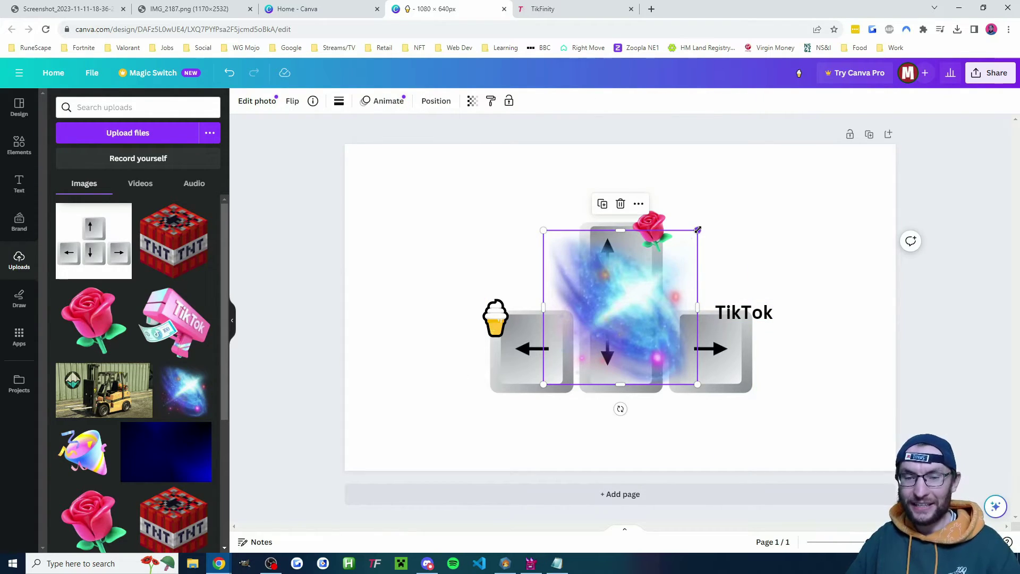
drag(699, 230, 650, 386)
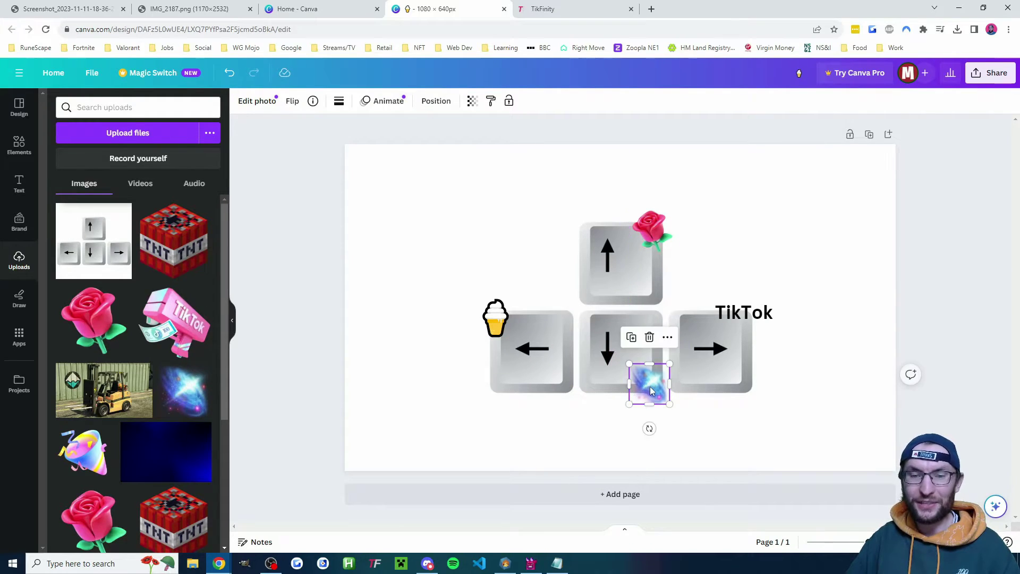
click(974, 287)
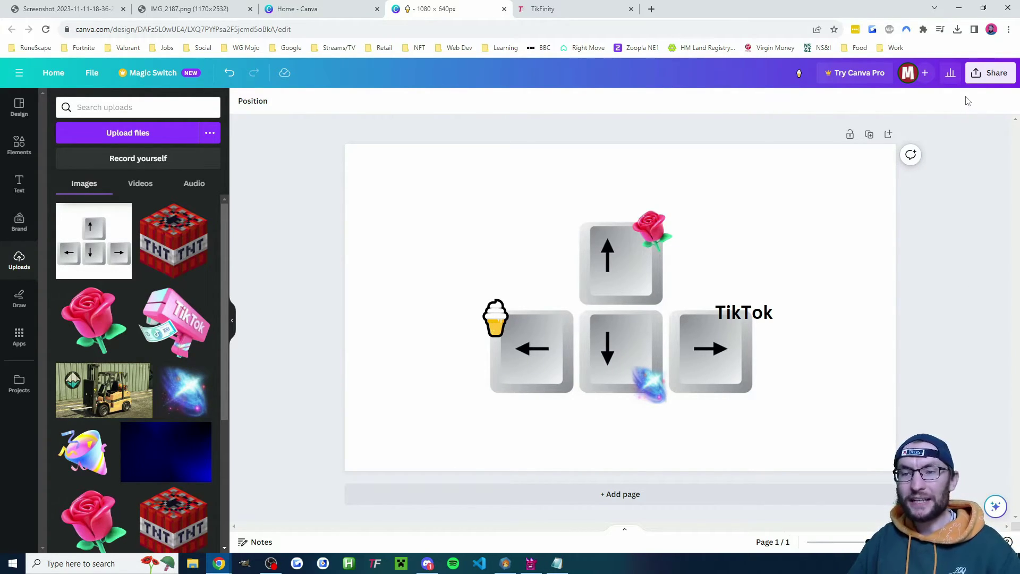
Download the keyboard design as a PNG named 'Keyboard Image'.
click(989, 73)
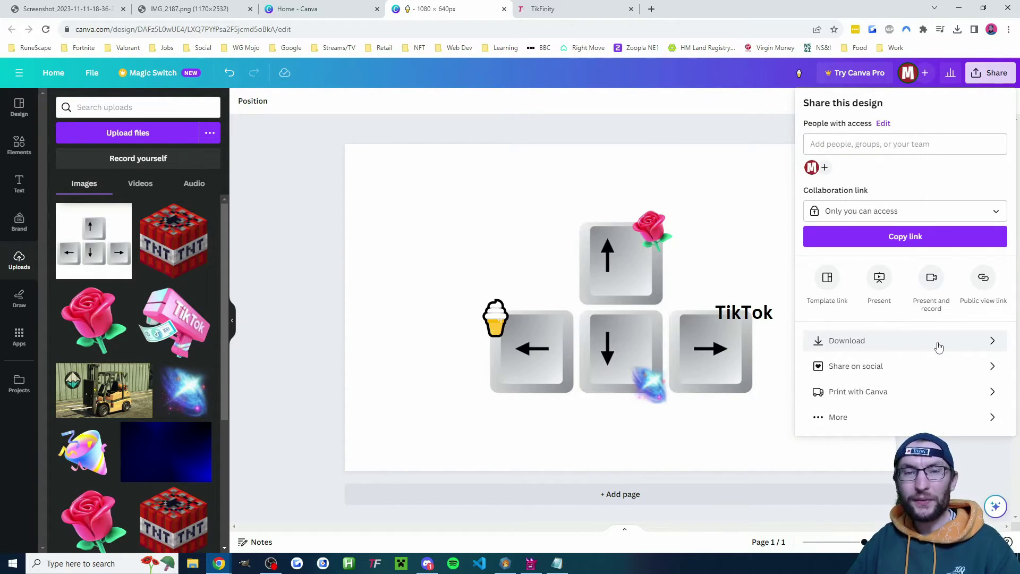
click(939, 347)
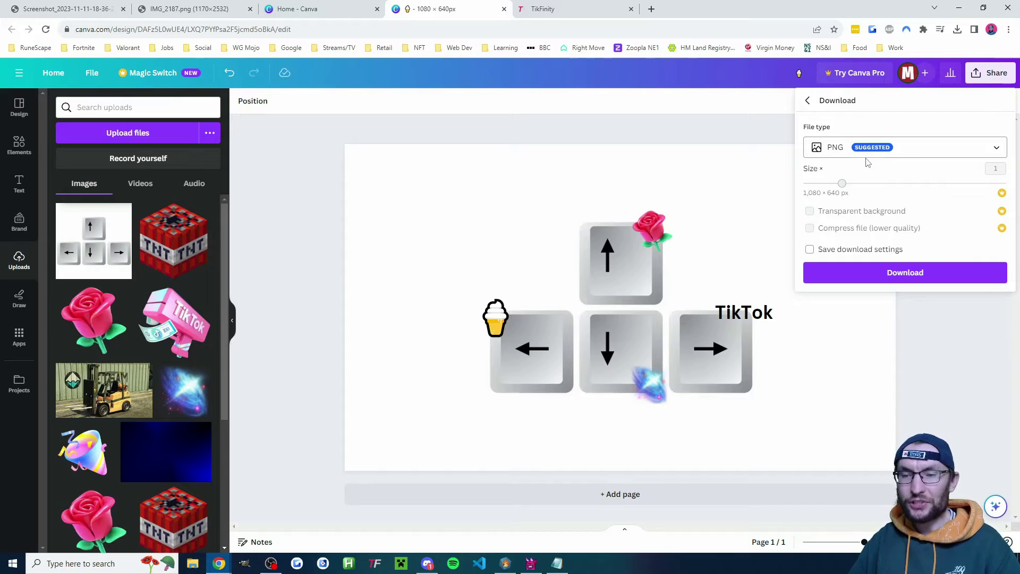
click(962, 277)
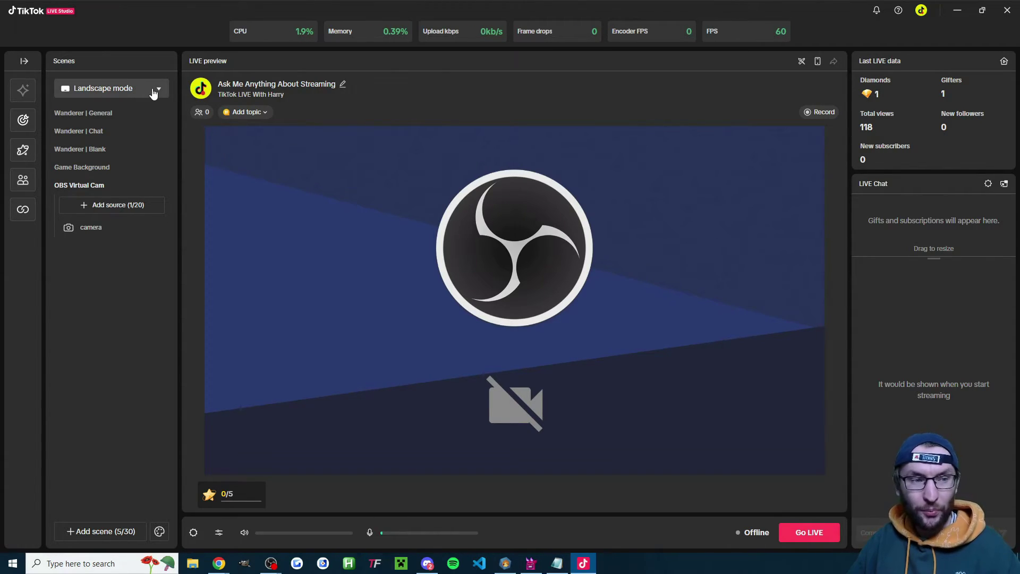
Switch the scenes to portrait mode and add a new Blank scene.
click(118, 91)
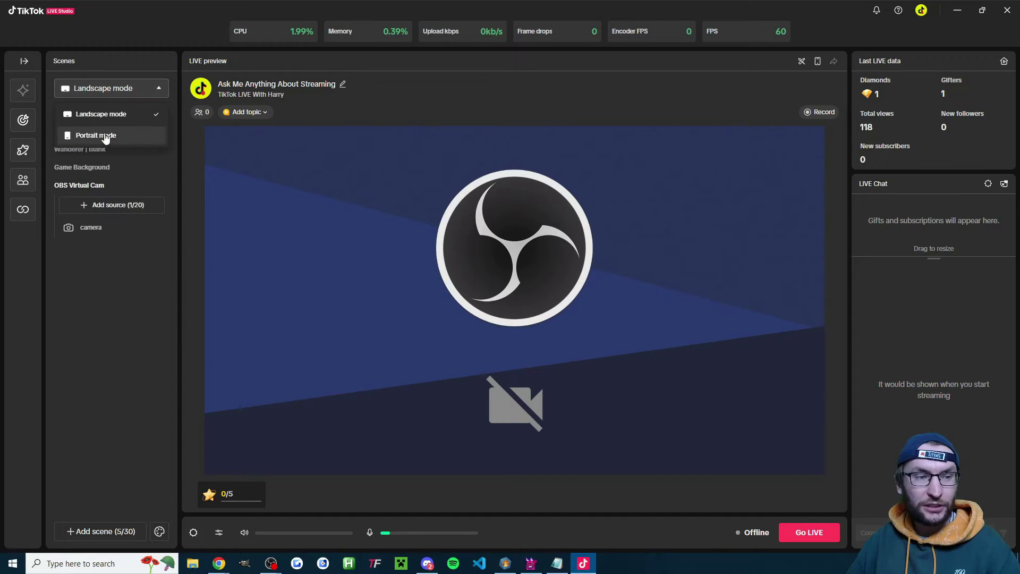
click(156, 140)
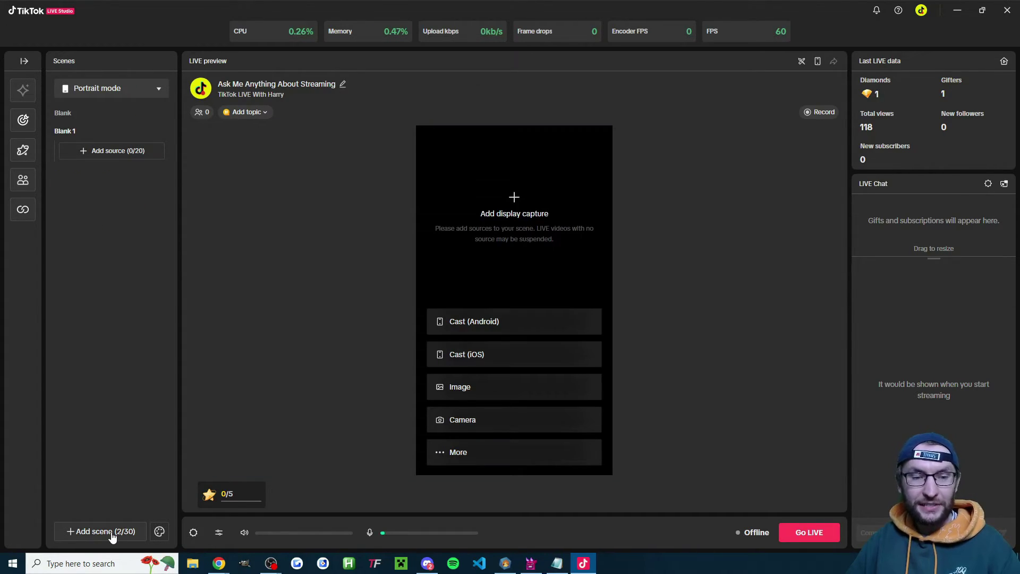
click(112, 533)
scroll(393, 308, down, 2)
click(384, 321)
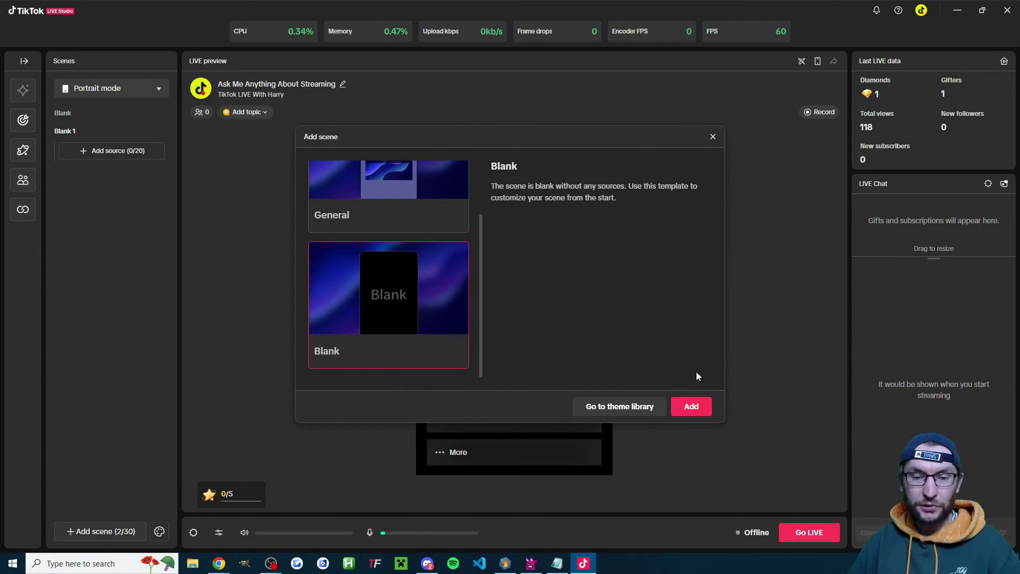
click(702, 407)
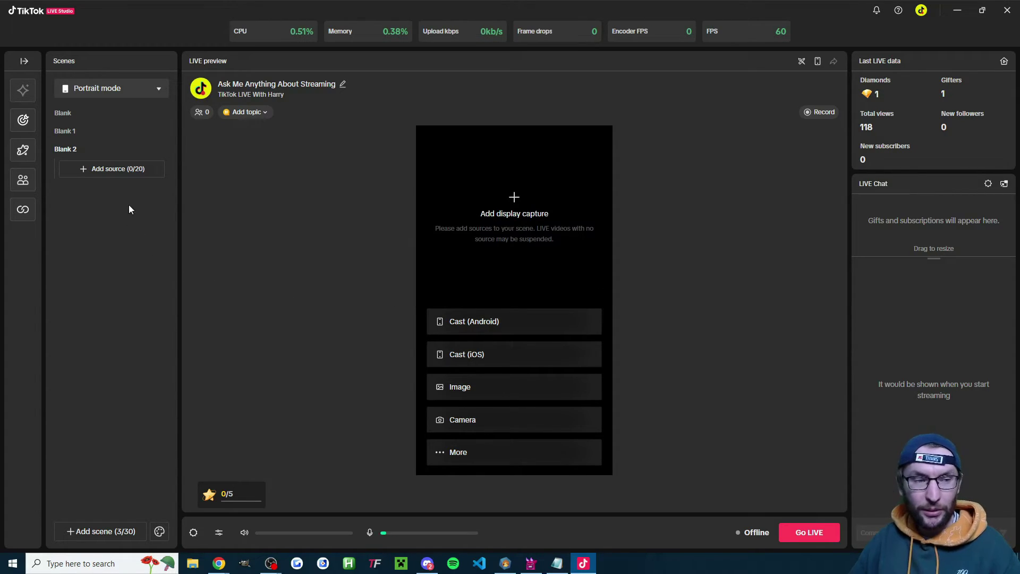
Add the keyboard image as an Image source, stretched full-width along the canvas bottom.
click(119, 169)
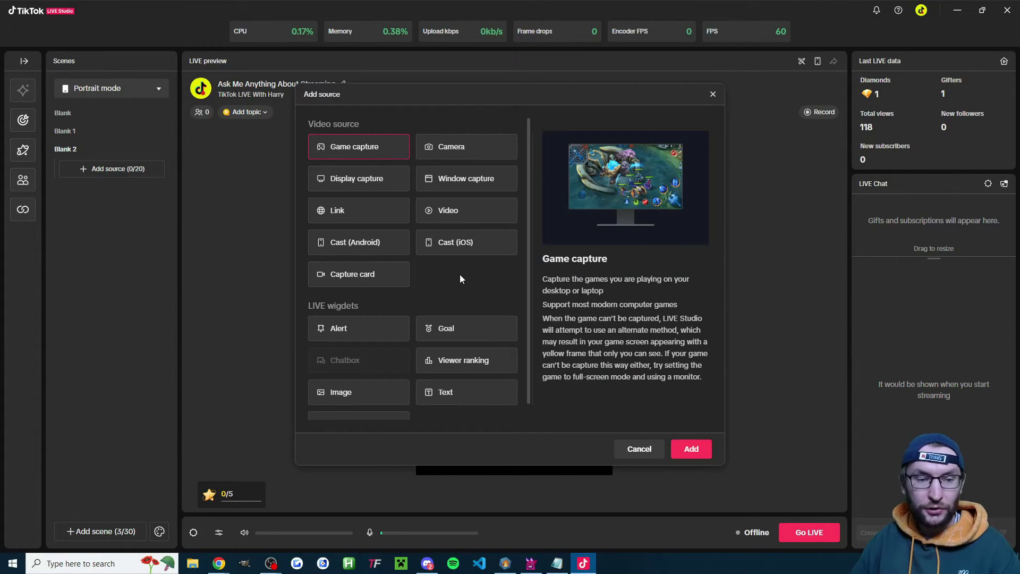
scroll(460, 274, down, 1)
click(351, 375)
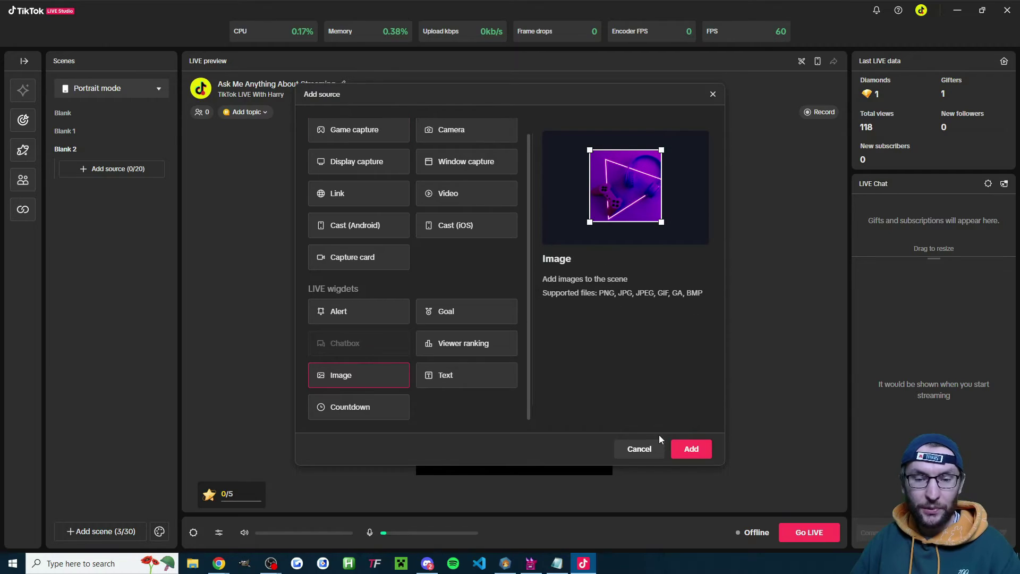
click(699, 448)
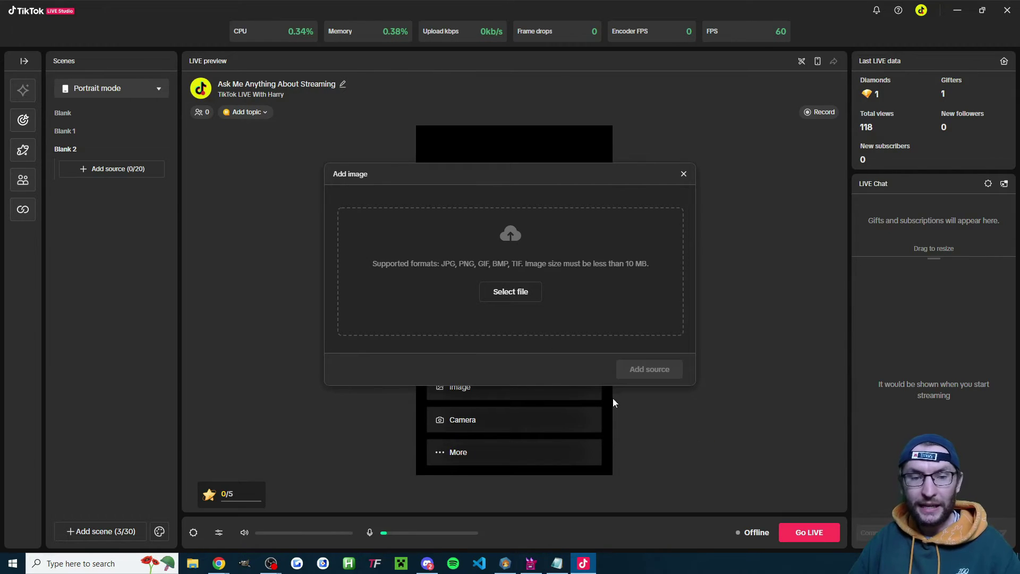
click(531, 297)
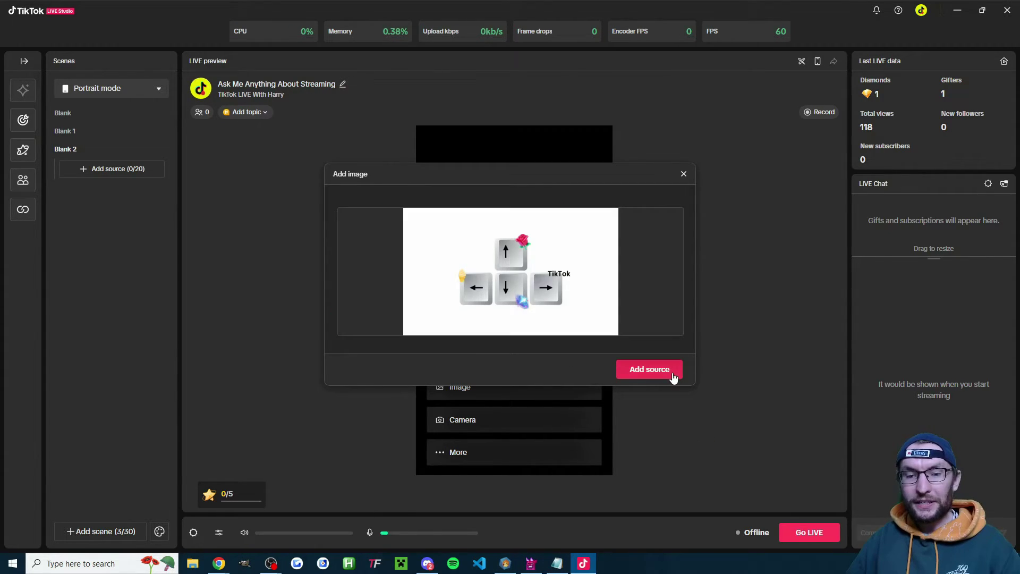
click(669, 372)
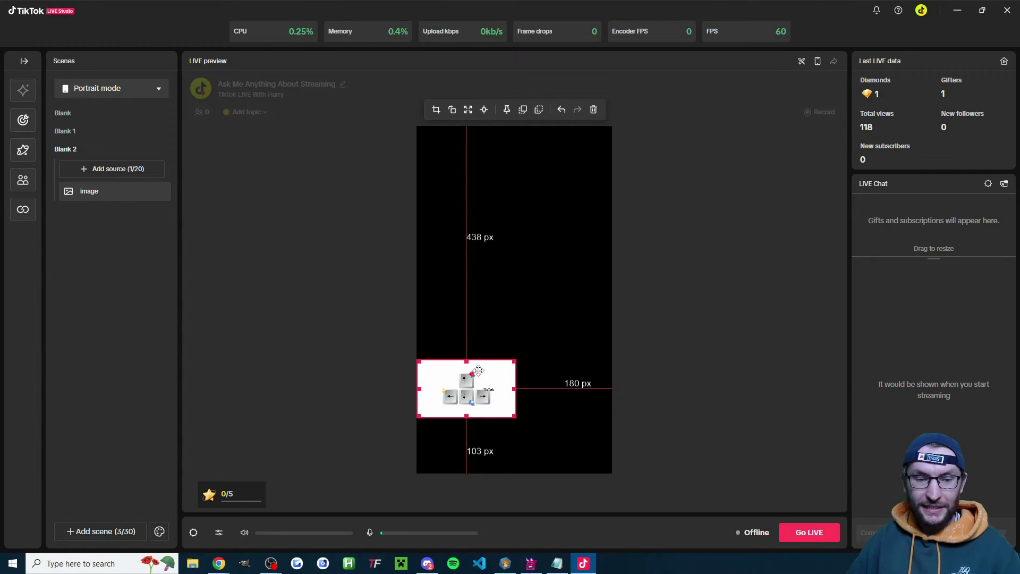
click(467, 110)
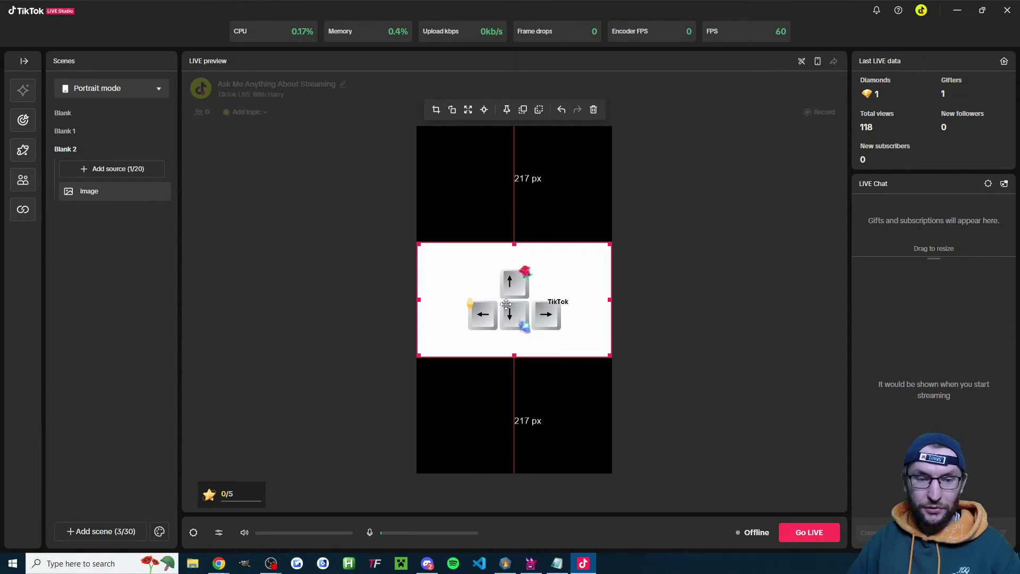
drag(512, 308, 505, 421)
click(696, 399)
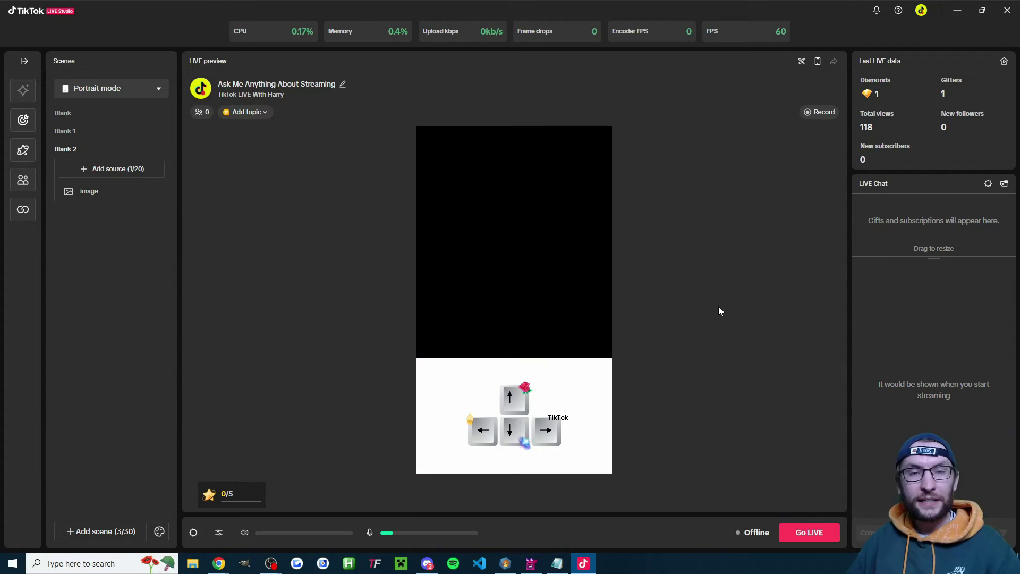
Add a Display capture source of Display3 with Capture Cursor enabled.
click(99, 172)
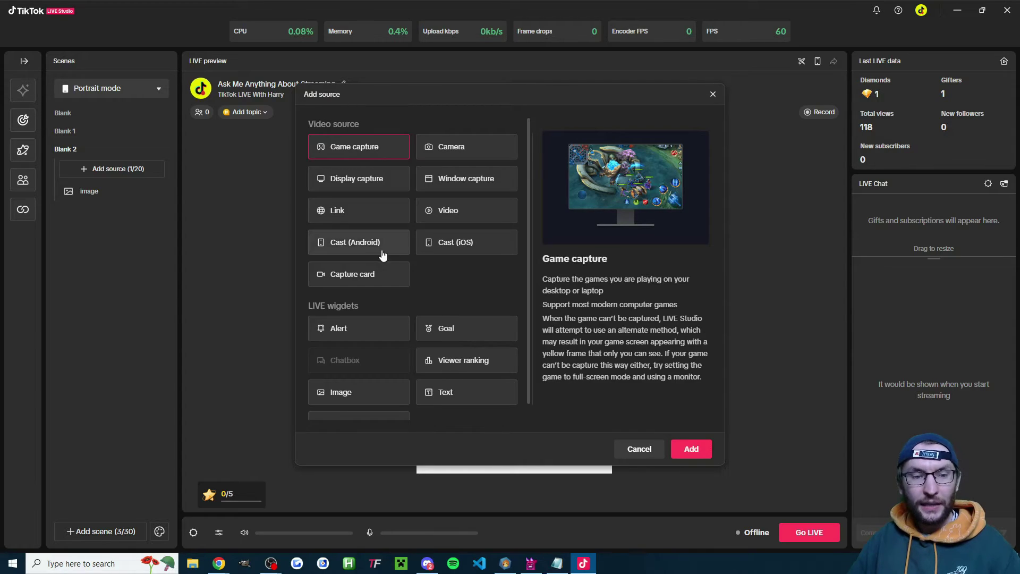
click(382, 185)
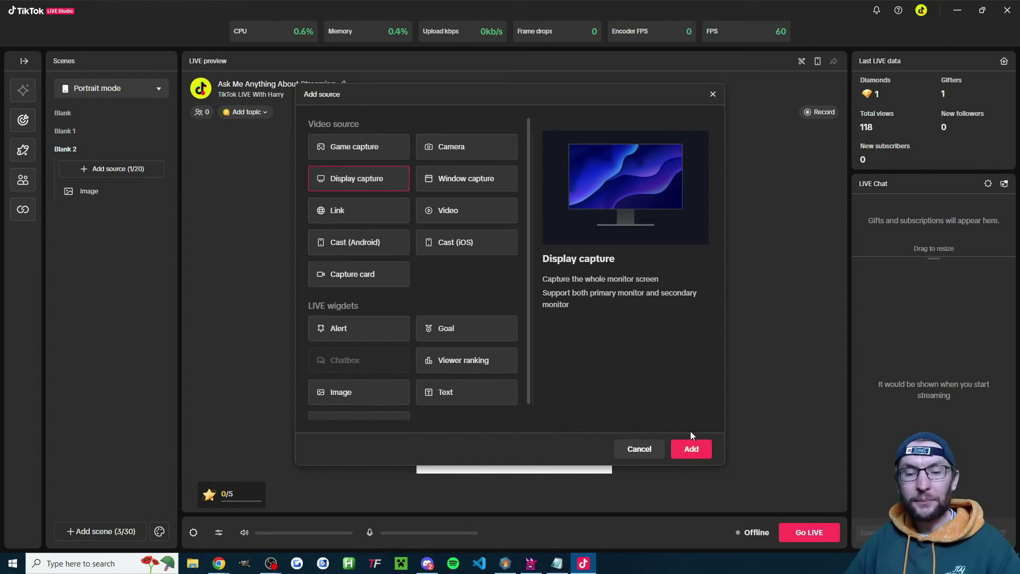
click(690, 448)
click(393, 281)
click(342, 322)
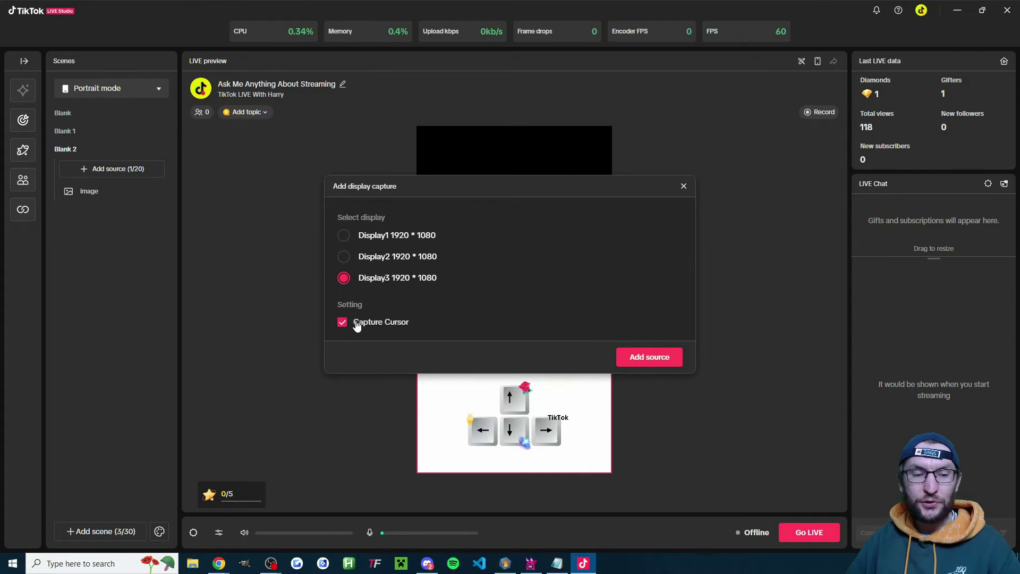
click(649, 357)
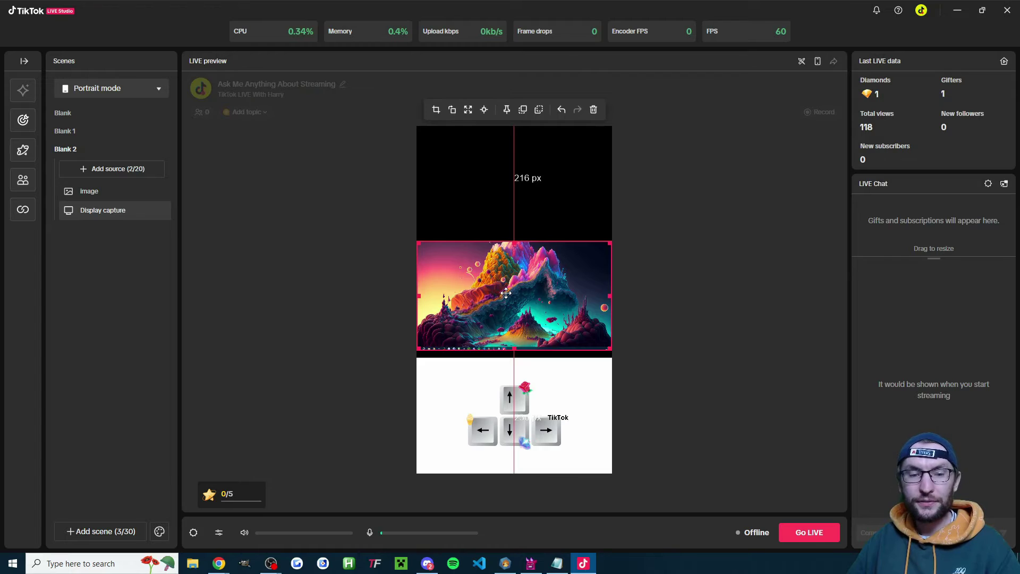
Position the display capture just above the arrow-keys image and nudge the image up against it.
drag(506, 292, 505, 296)
click(685, 311)
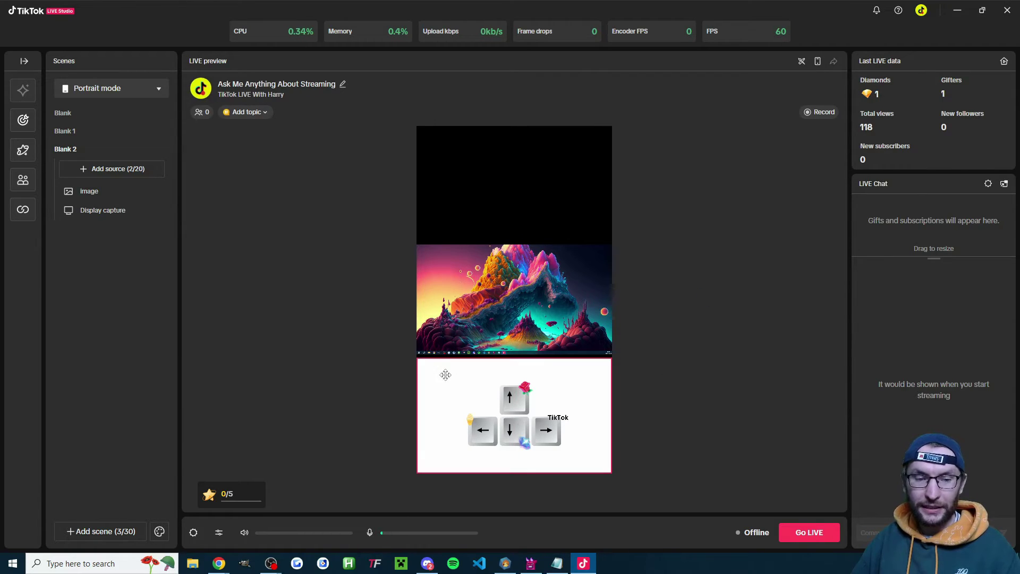
click(488, 395)
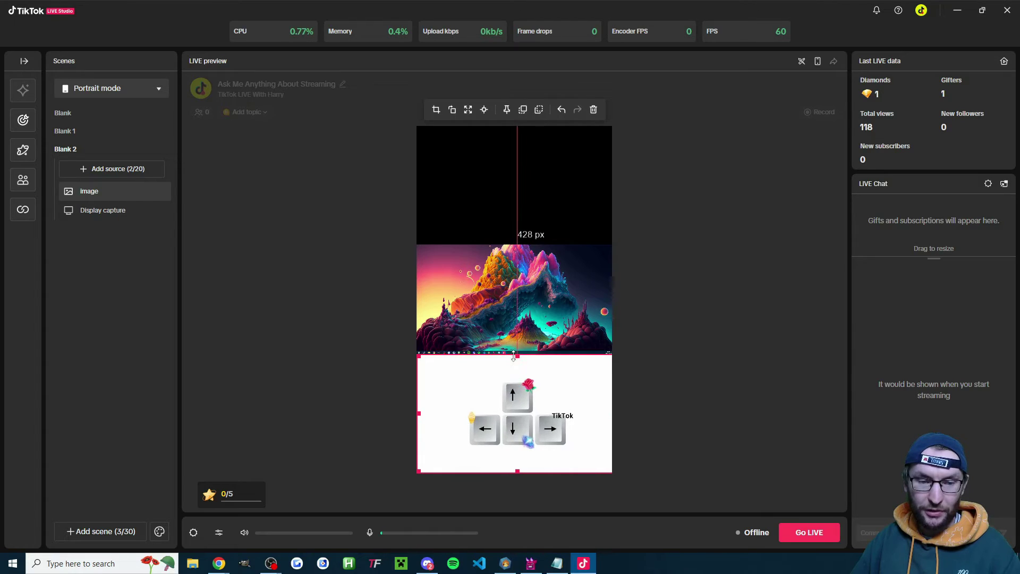
drag(534, 393, 535, 389)
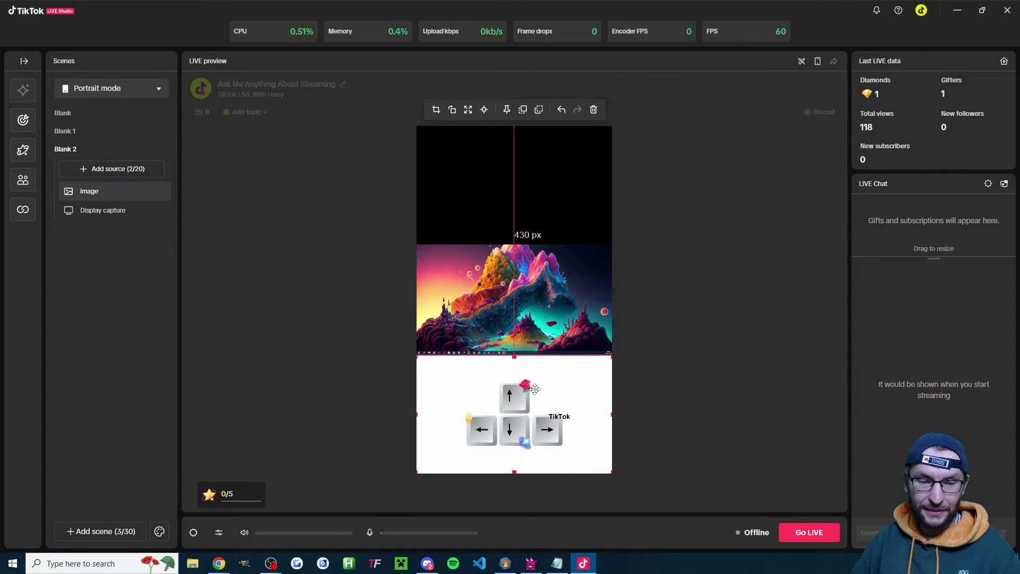
click(713, 385)
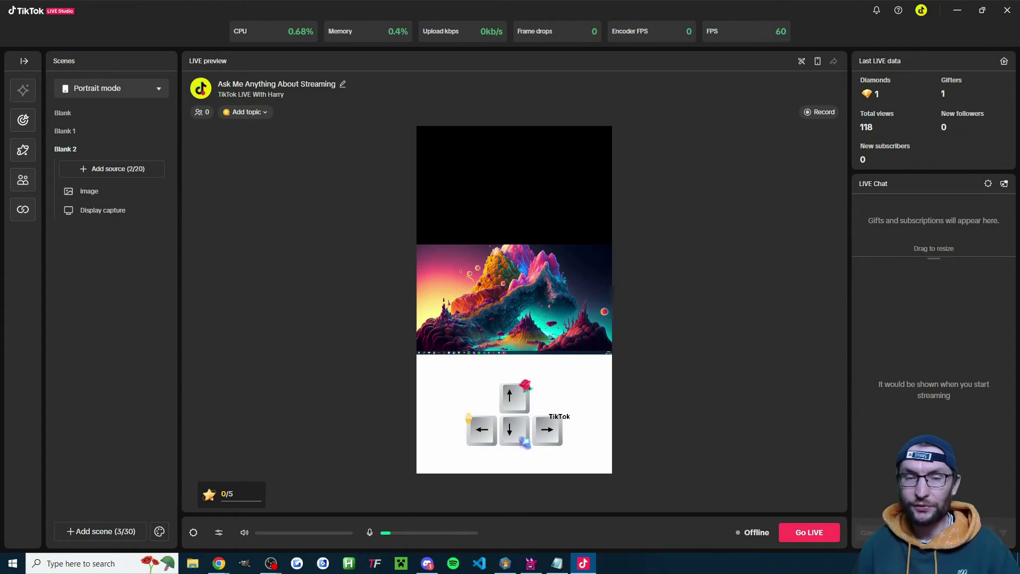
Add a looping Video source with the chosen clip to the Blank 2 scene.
click(110, 173)
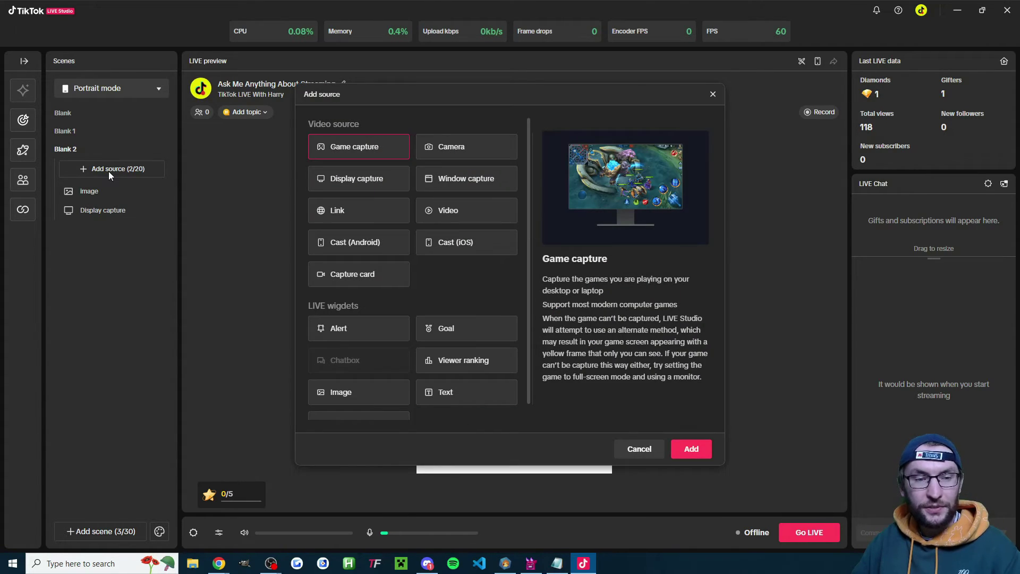
click(462, 210)
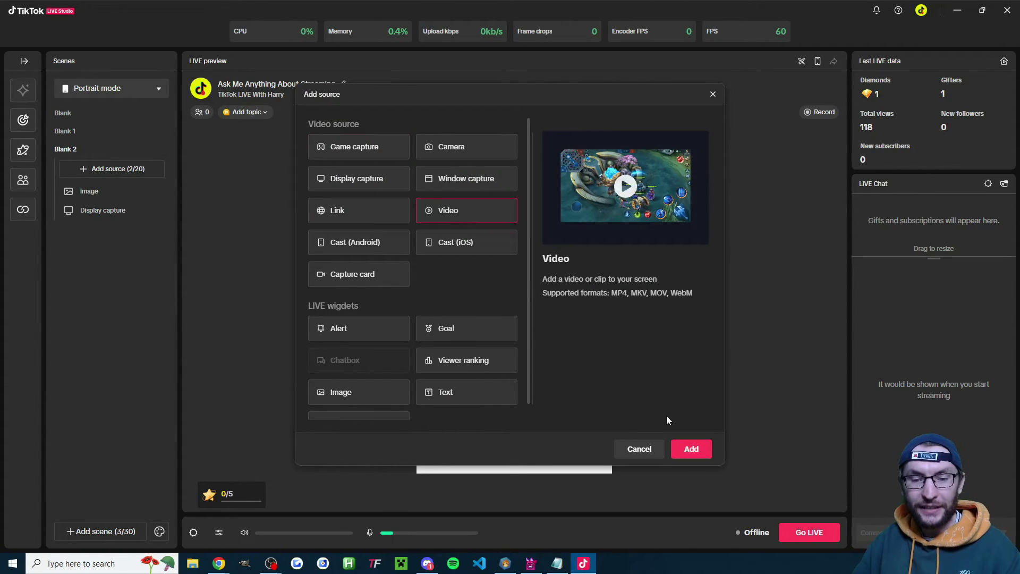
click(689, 444)
click(670, 338)
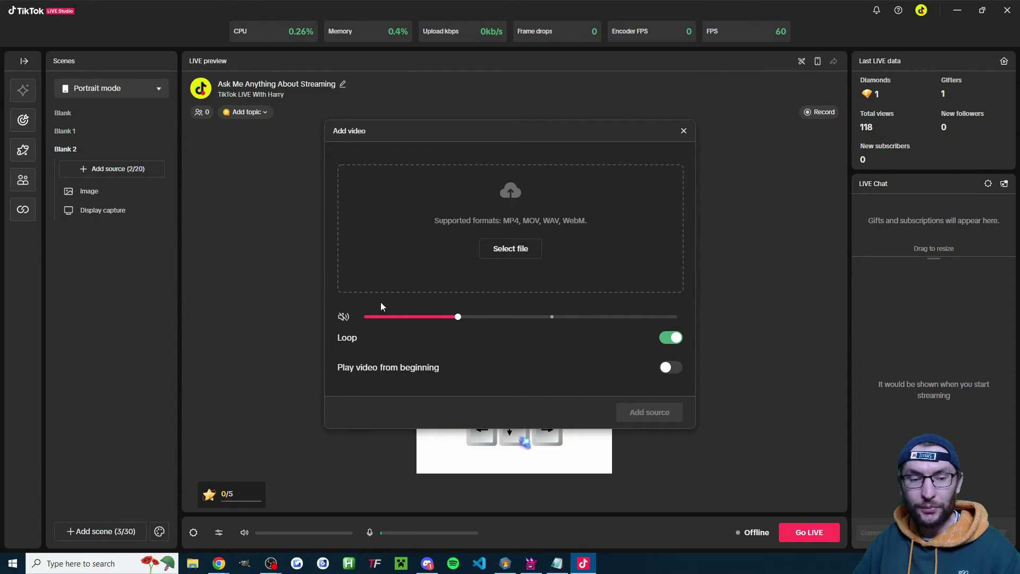
click(532, 256)
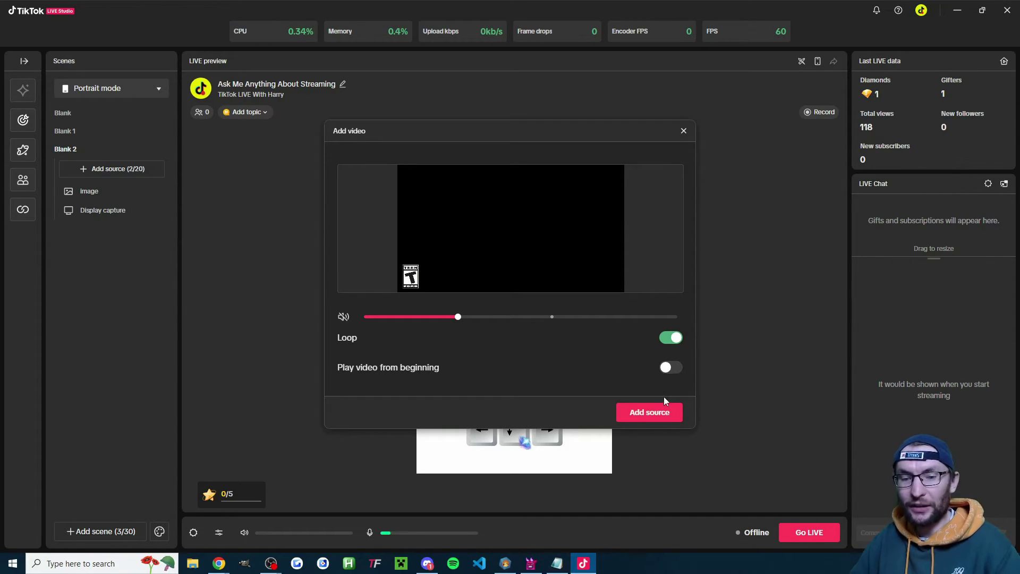
click(651, 413)
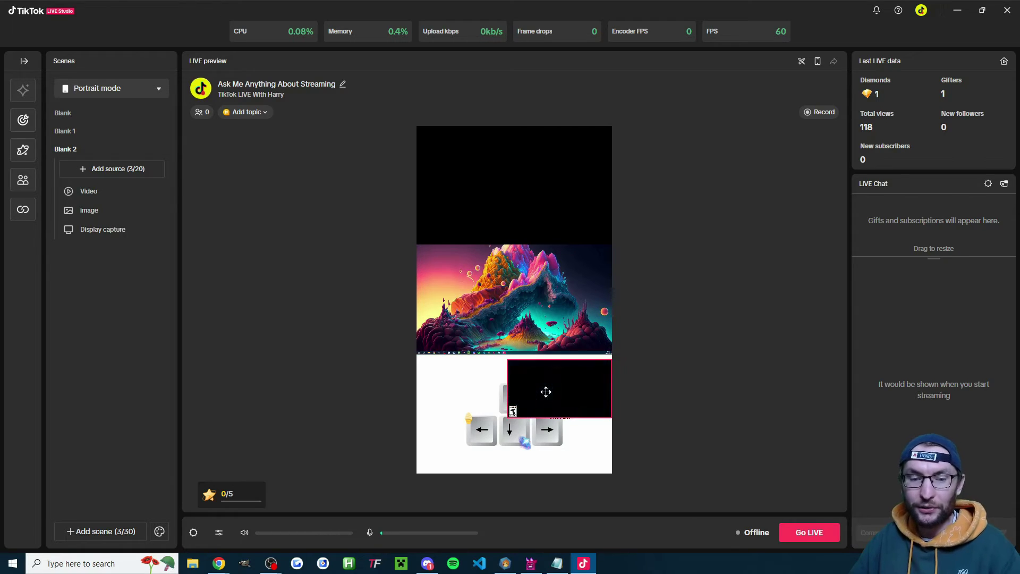
Move the video to the top and stretch it to fill the canvas's top band.
click(101, 193)
drag(537, 390, 470, 217)
click(469, 110)
drag(492, 296, 495, 183)
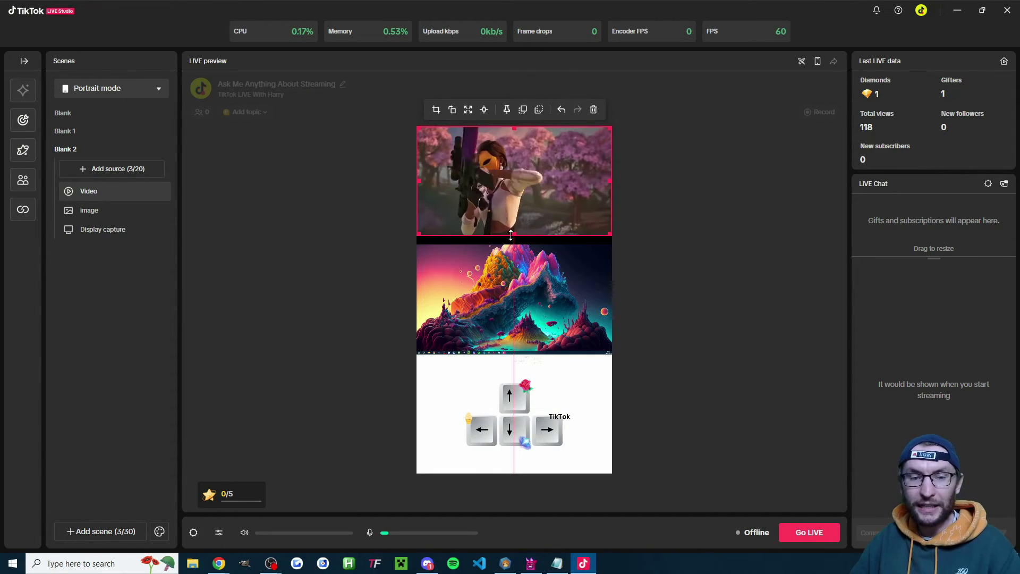
drag(513, 235, 513, 244)
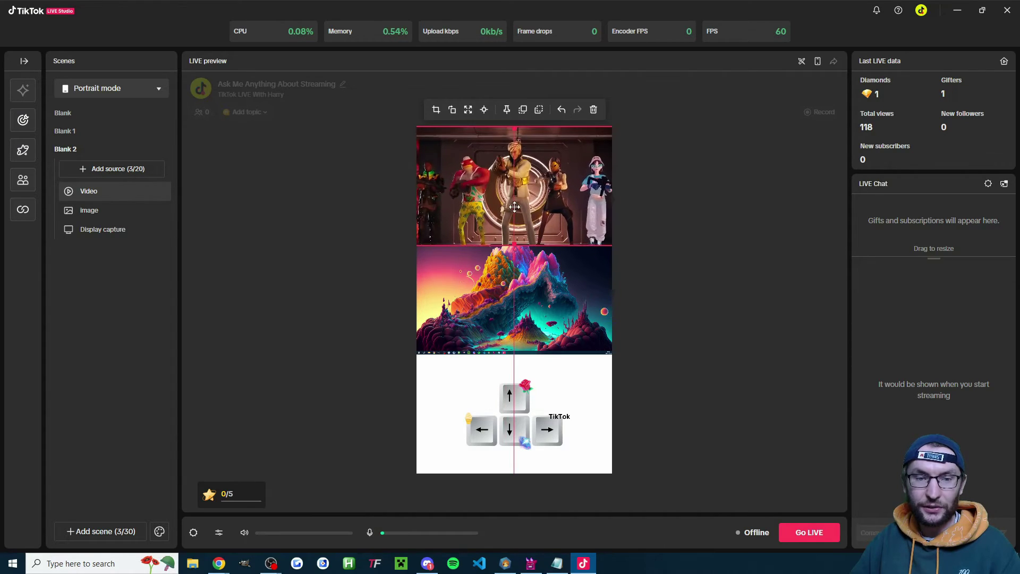
Hide the Video source so the top band of the canvas shows black.
click(686, 248)
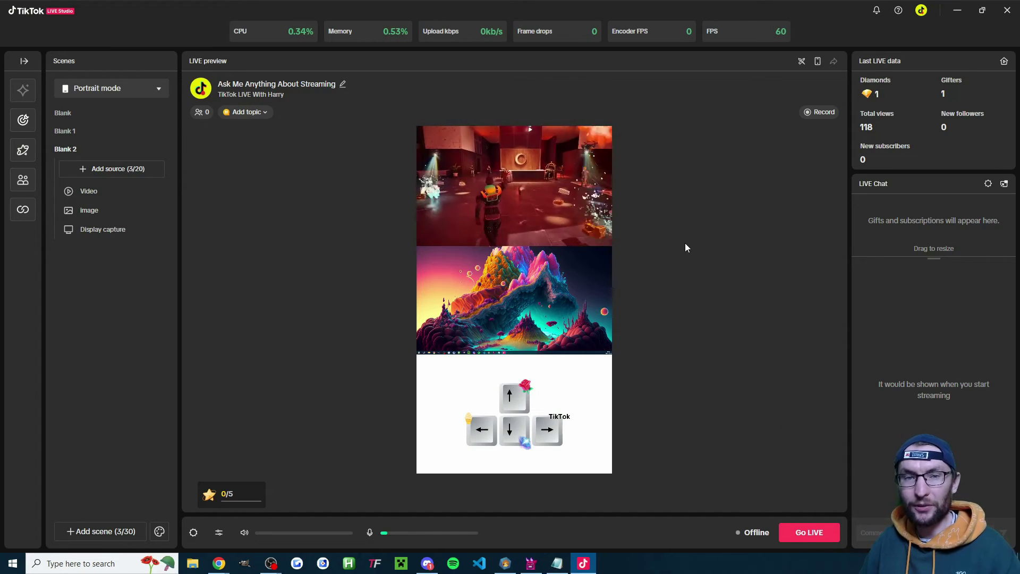
click(686, 247)
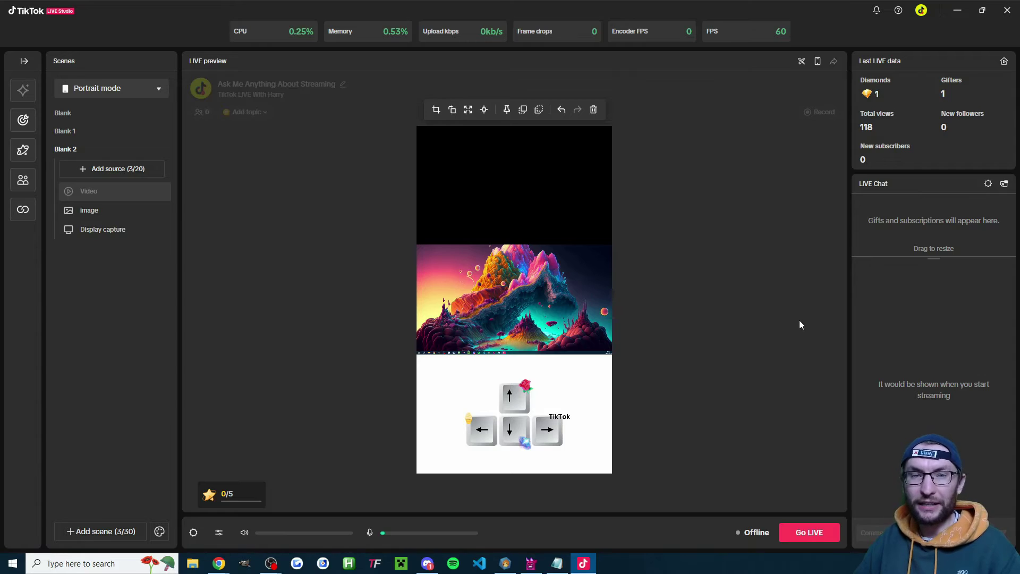
mouse_move(133, 225)
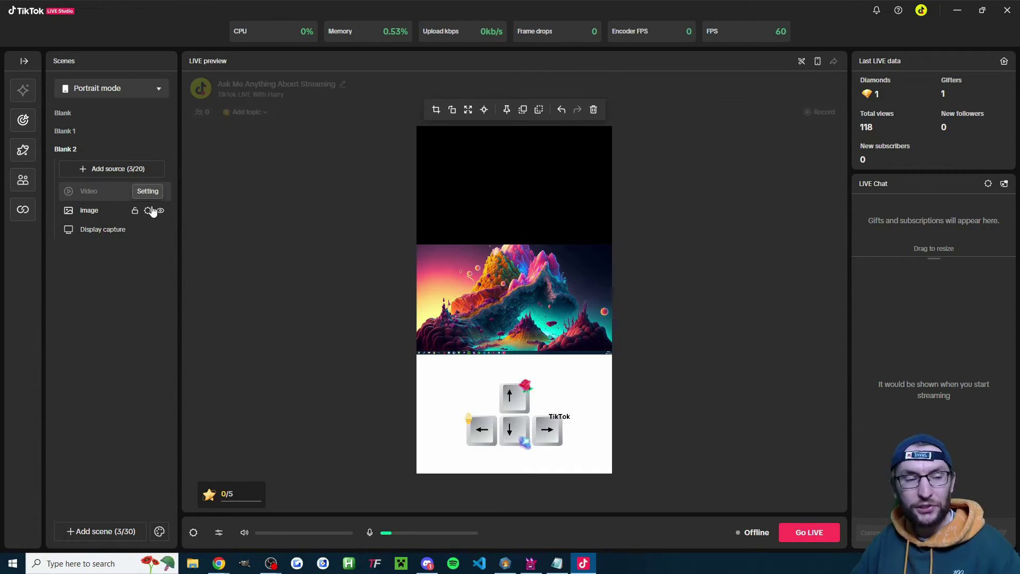
click(119, 170)
click(466, 146)
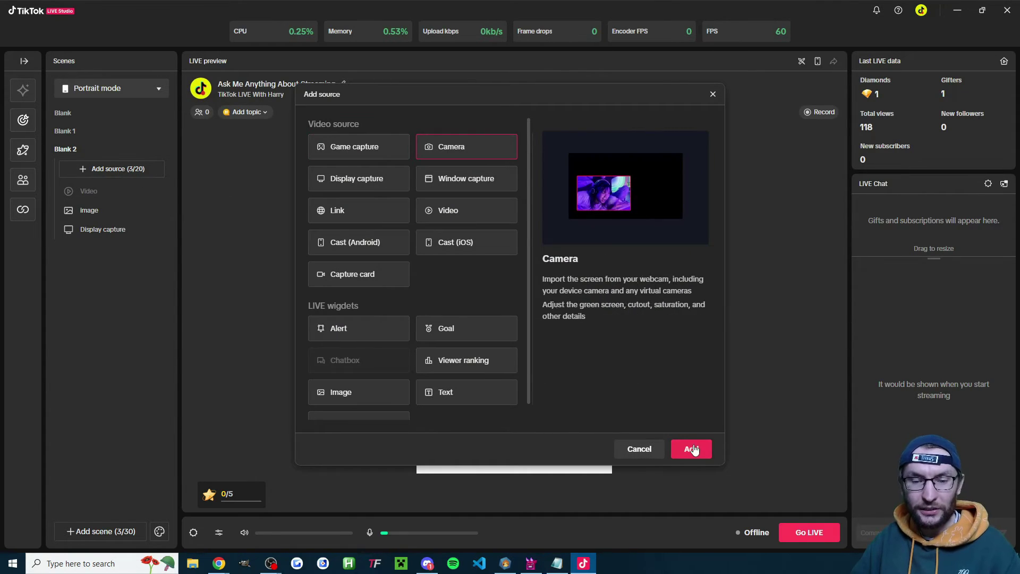
click(691, 449)
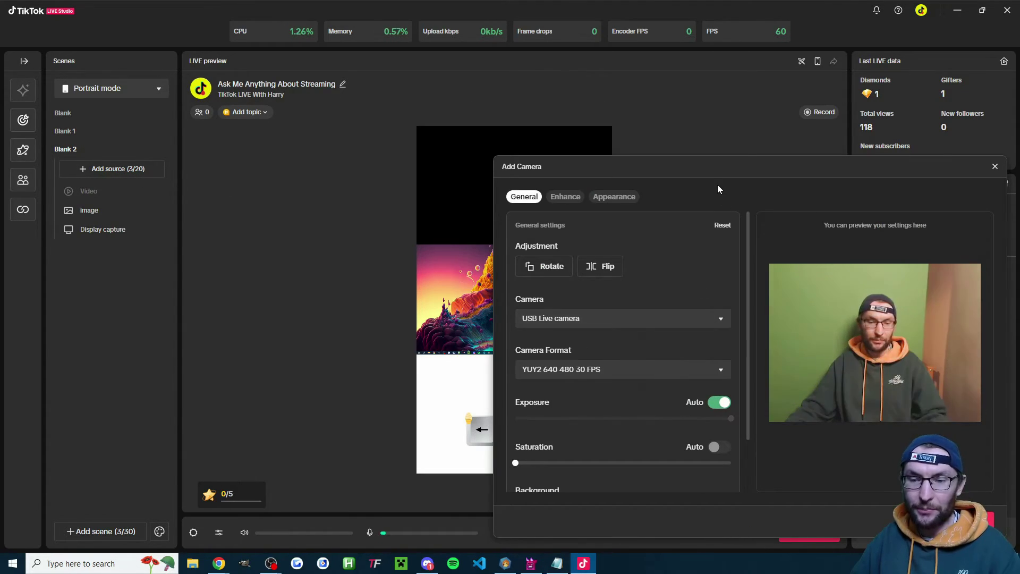
drag(696, 170, 685, 166)
click(400, 260)
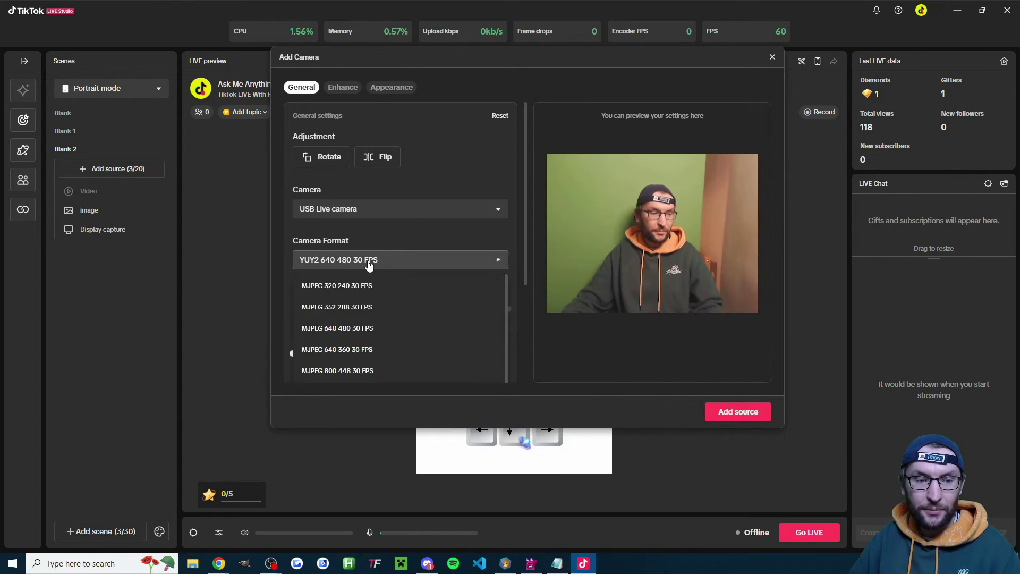
scroll(392, 328, down, 2)
scroll(390, 325, up, 3)
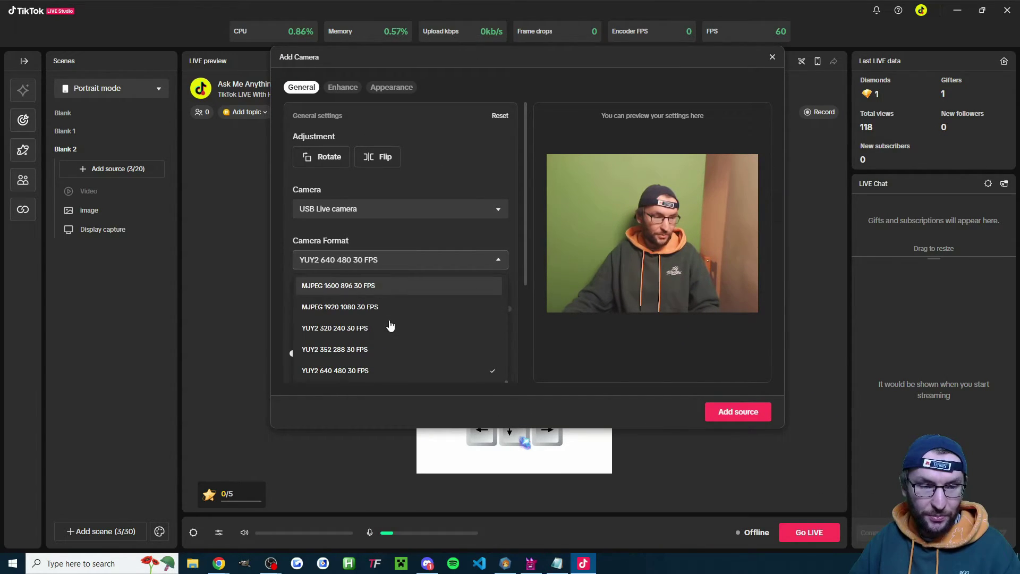
click(361, 311)
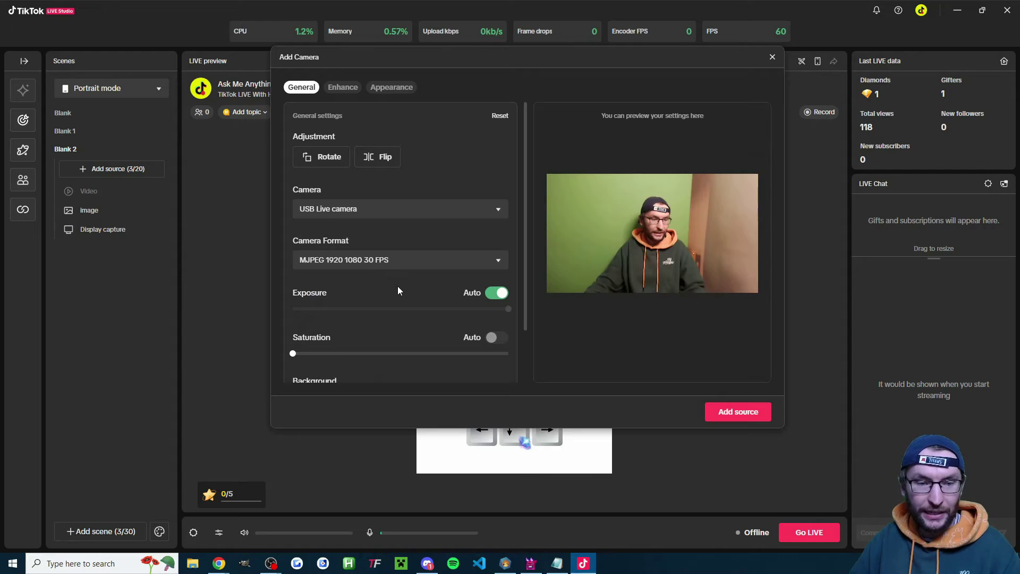
click(738, 411)
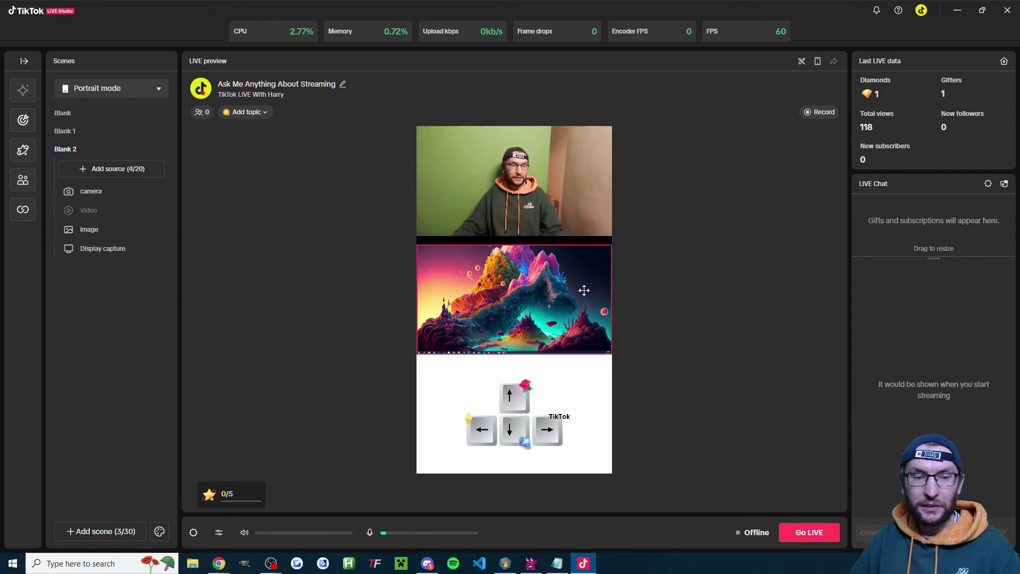
click(514, 229)
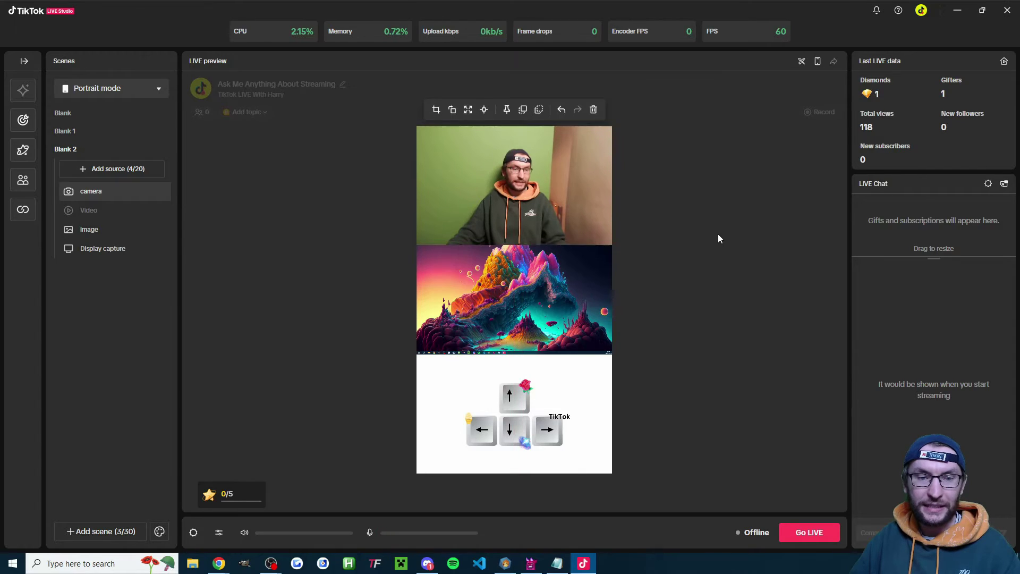
click(731, 240)
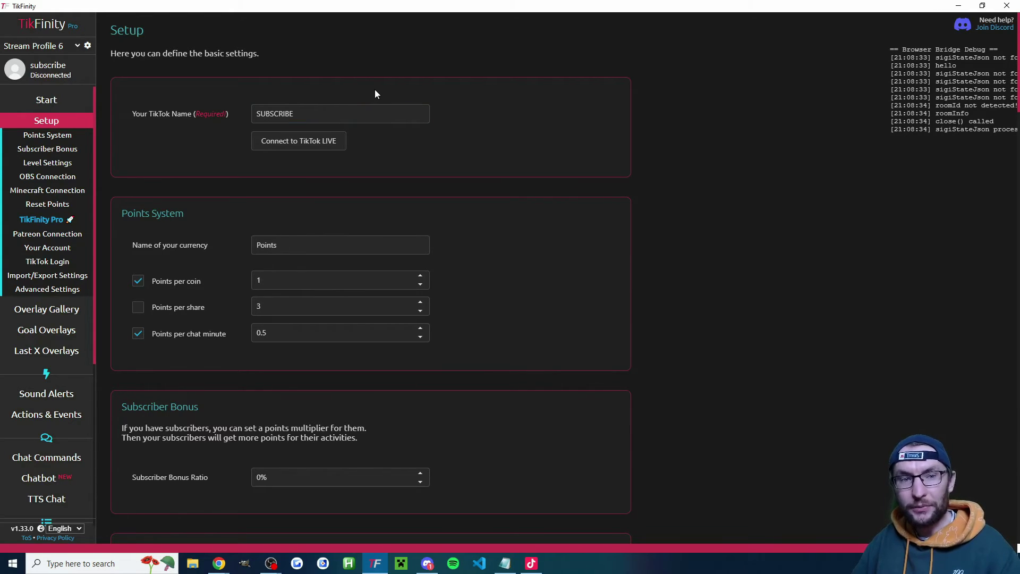
Check the TikTok name and login settings in TikFinity, then go to Actions & Events.
double_click(283, 114)
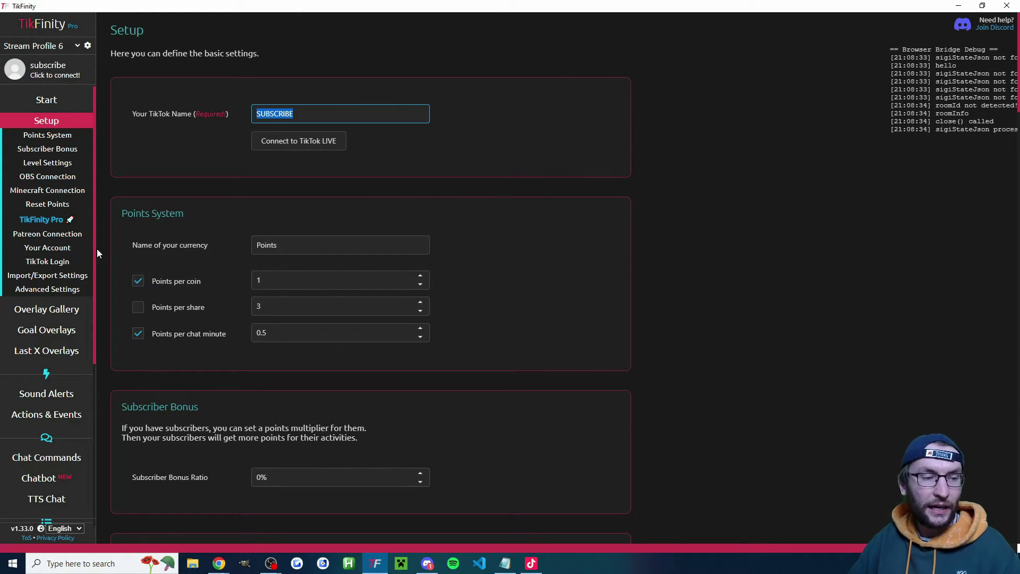
click(84, 263)
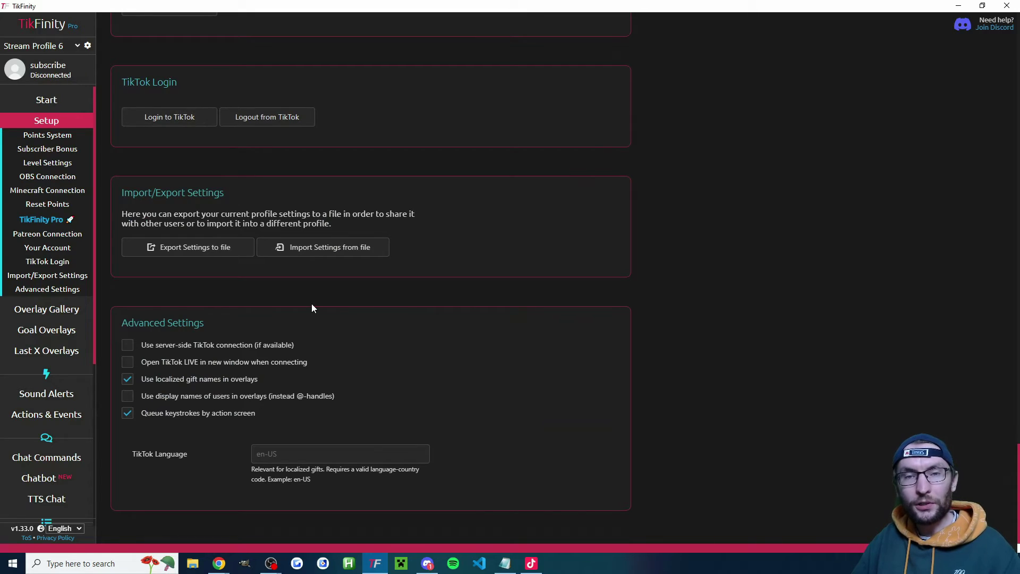
click(69, 416)
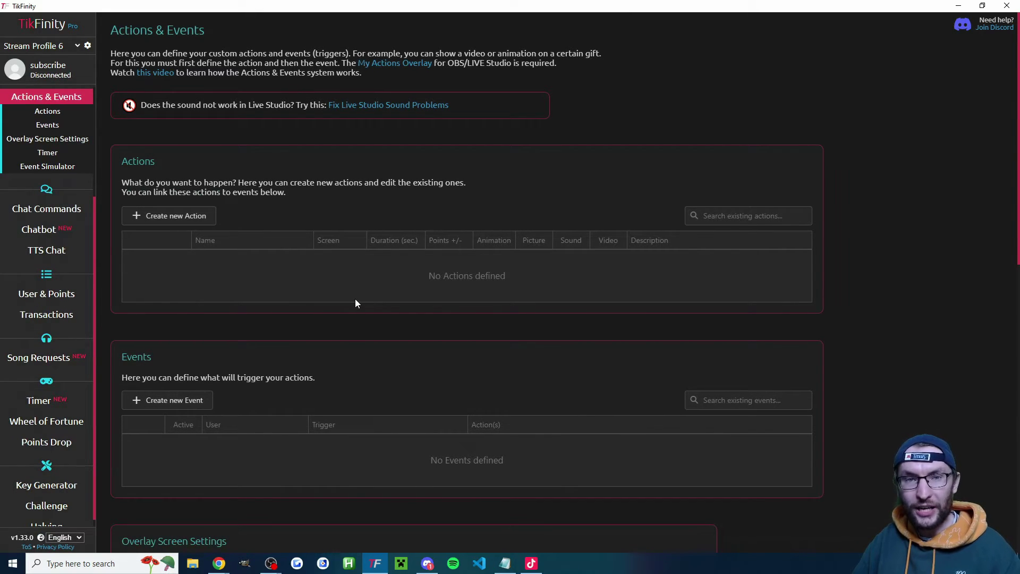
key(alt+Tab)
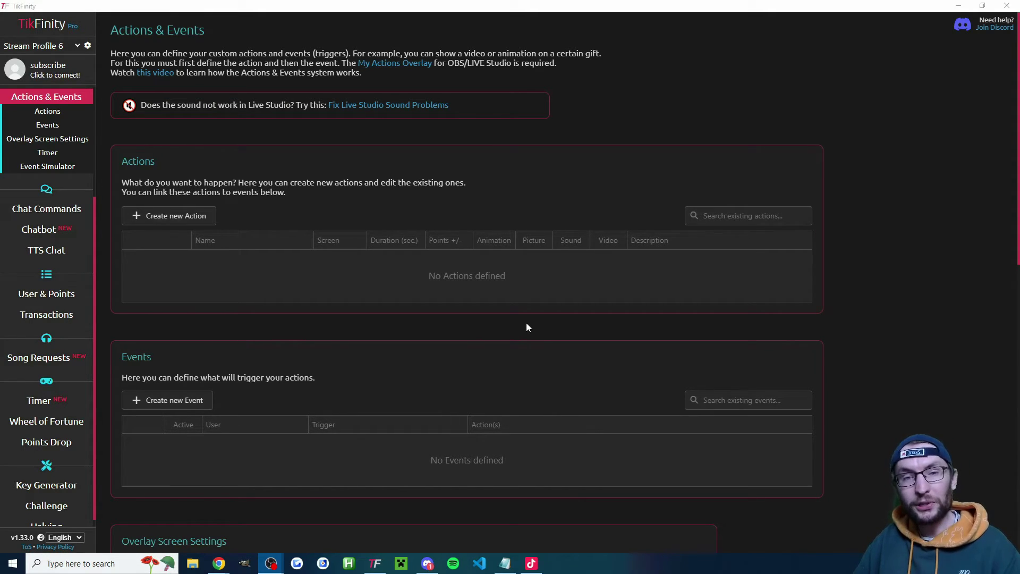
Create a new action named 'W Key' with Show Alert and Read Text (TTS) ticked.
click(203, 219)
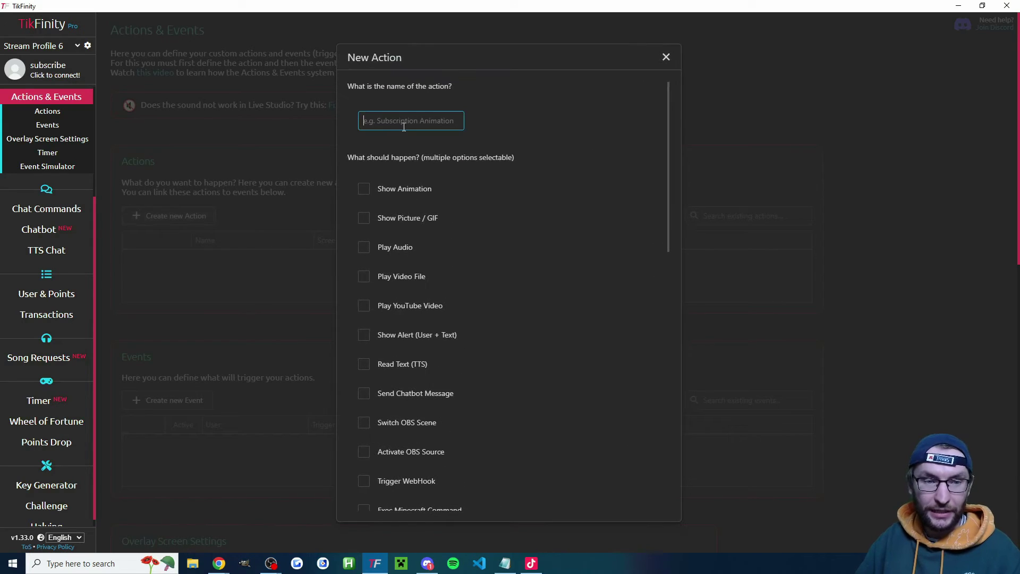
text(W Key)
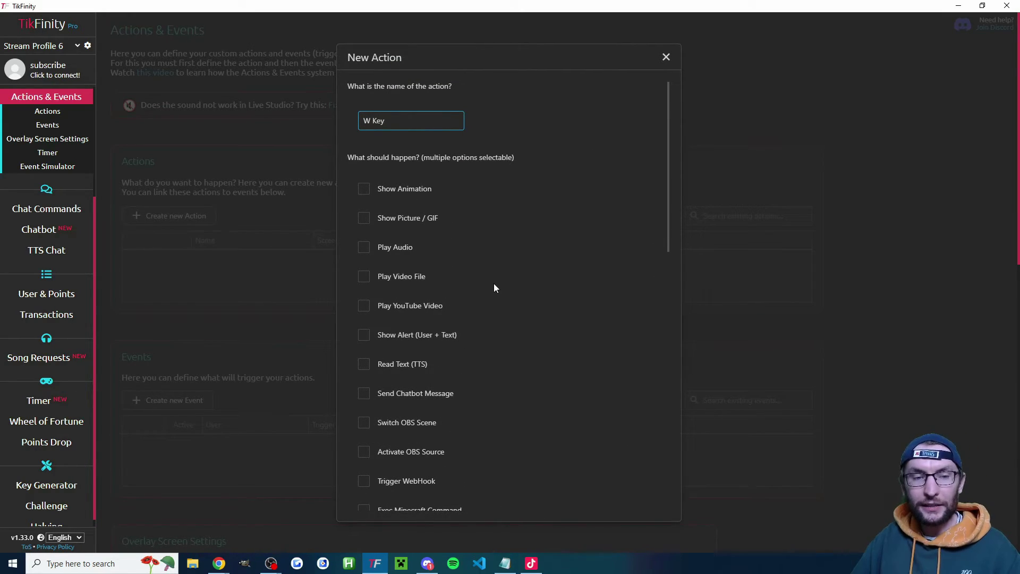
scroll(493, 281, down, 2)
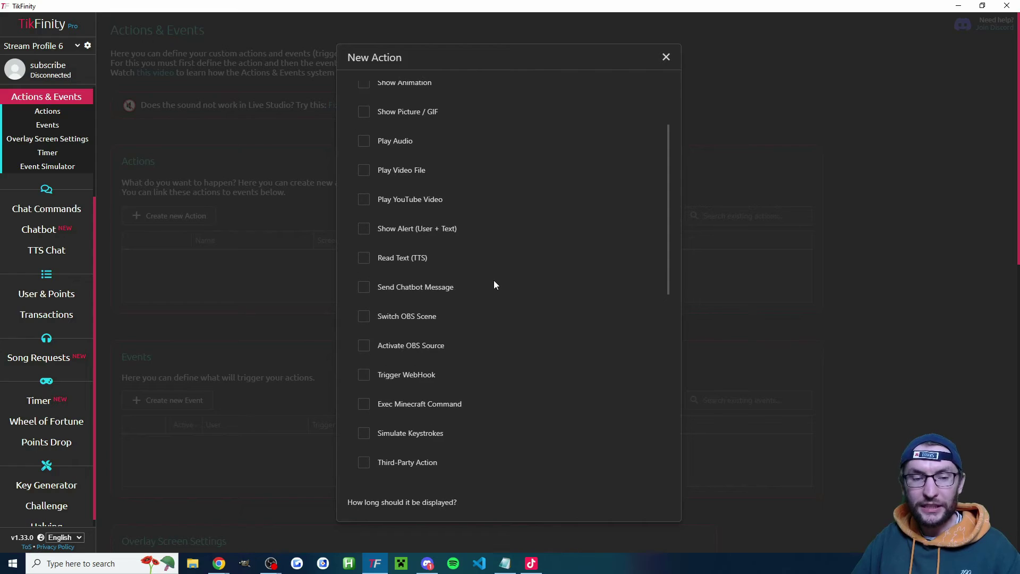
click(365, 229)
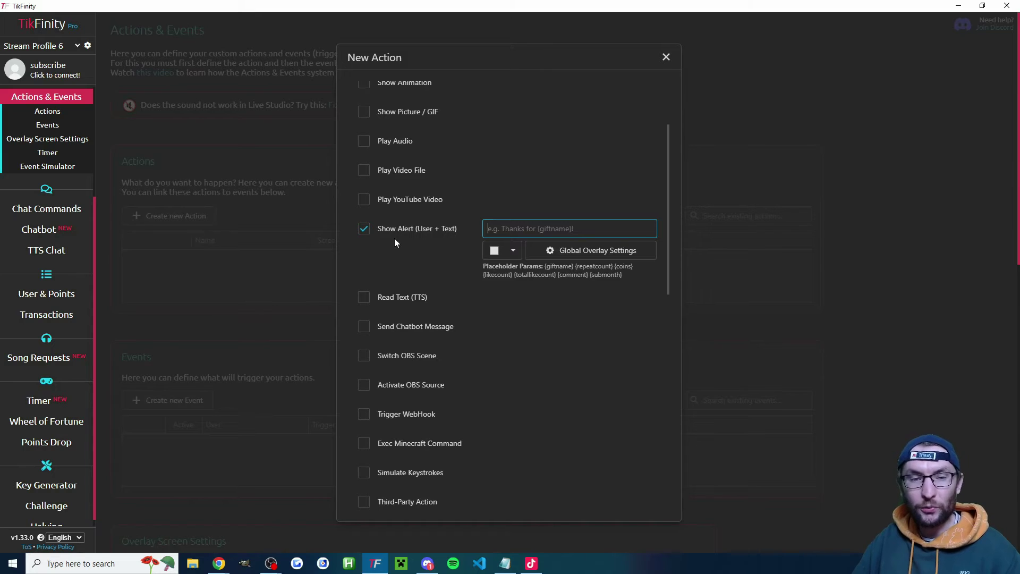
click(366, 298)
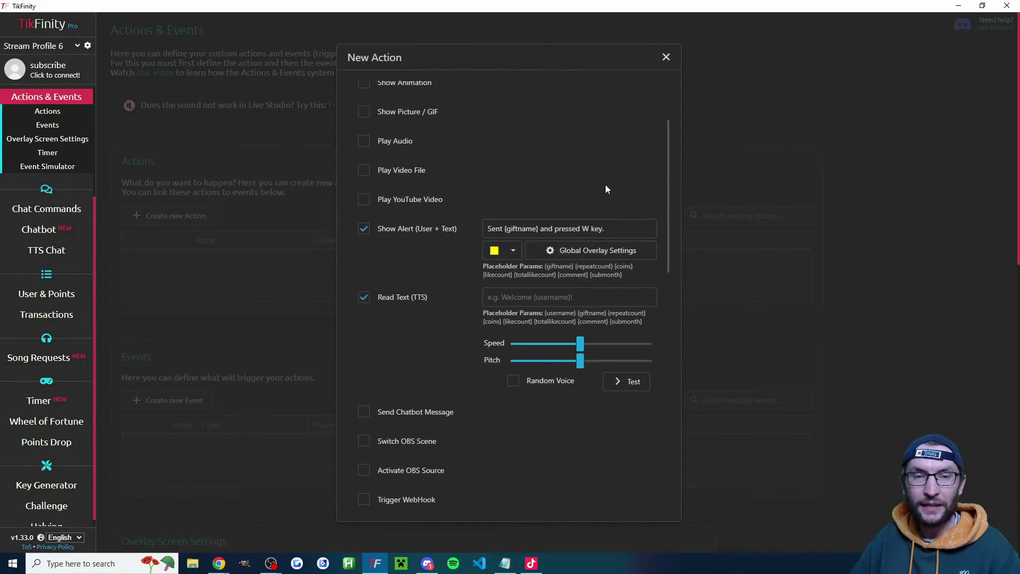
Enter the alert and text-to-speech messages about the gift and pressing W.
click(604, 295)
text({username} sent {giftname} and pressed W key.)
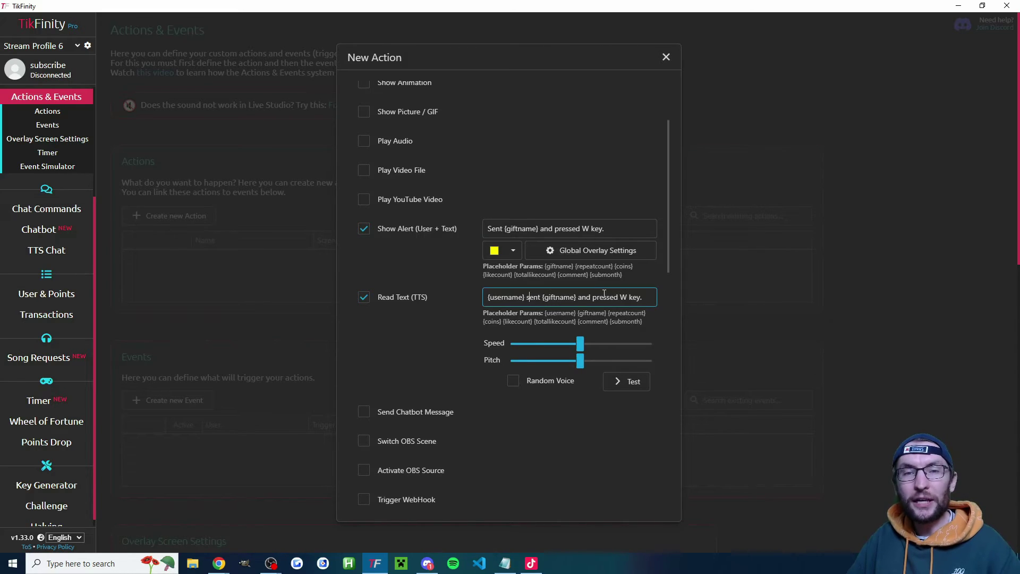
key(ctrl+Left)
key(ctrl+Left)
key(ctrl+Left)
key(ctrl+Left)
key(ctrl+Left)
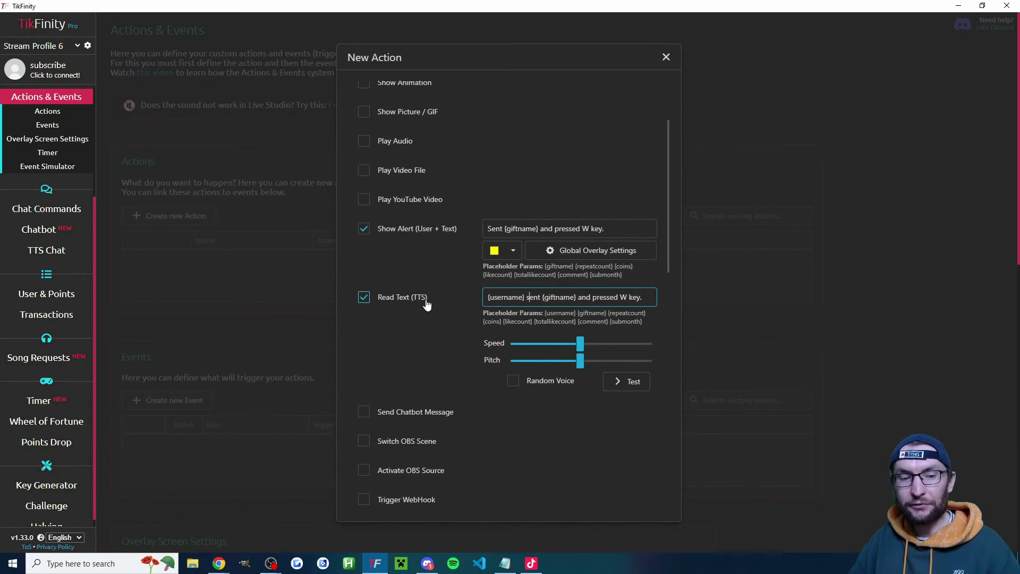
triple_click(558, 228)
click(543, 297)
drag(524, 296, 480, 295)
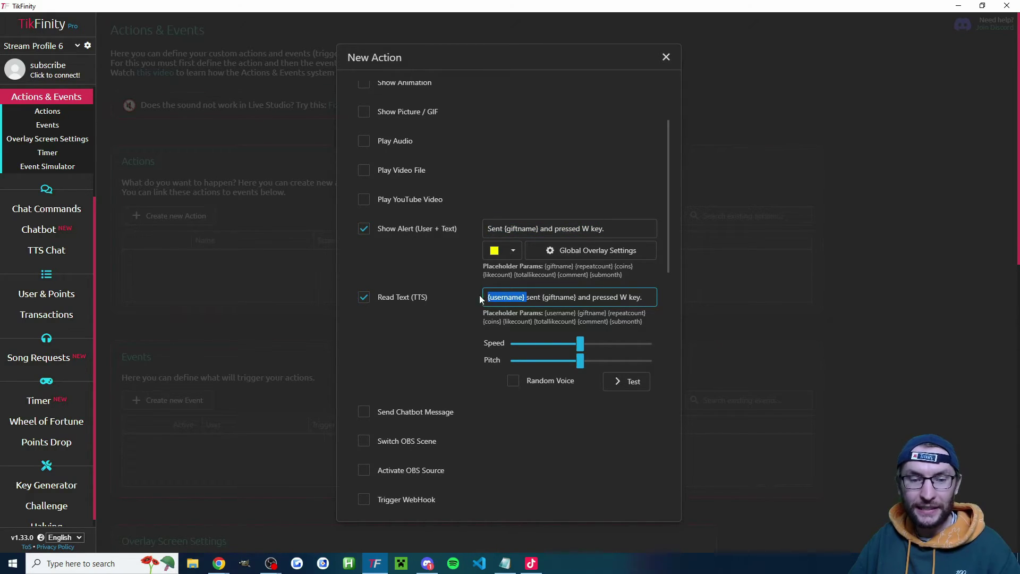
click(546, 296)
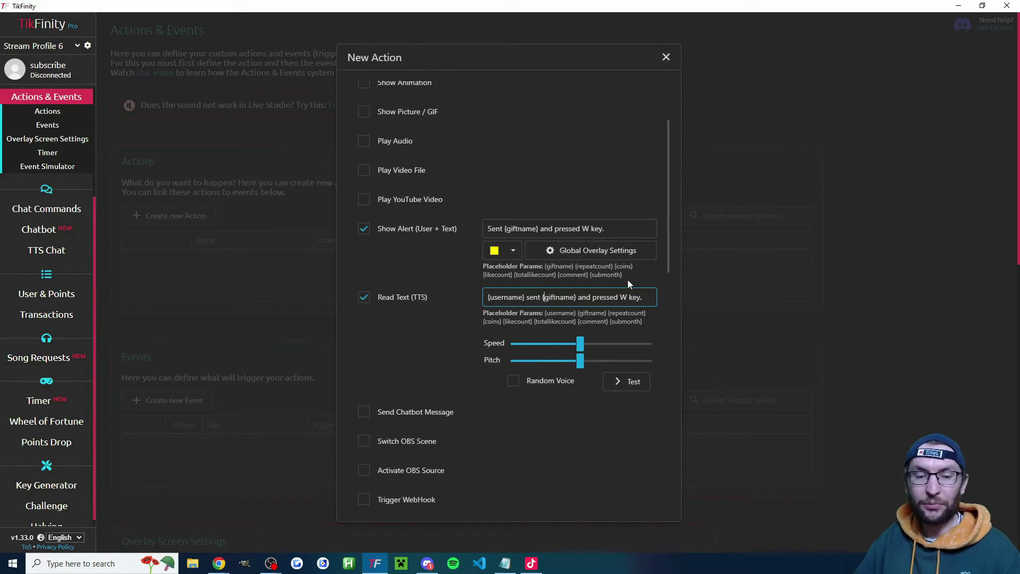
click(457, 327)
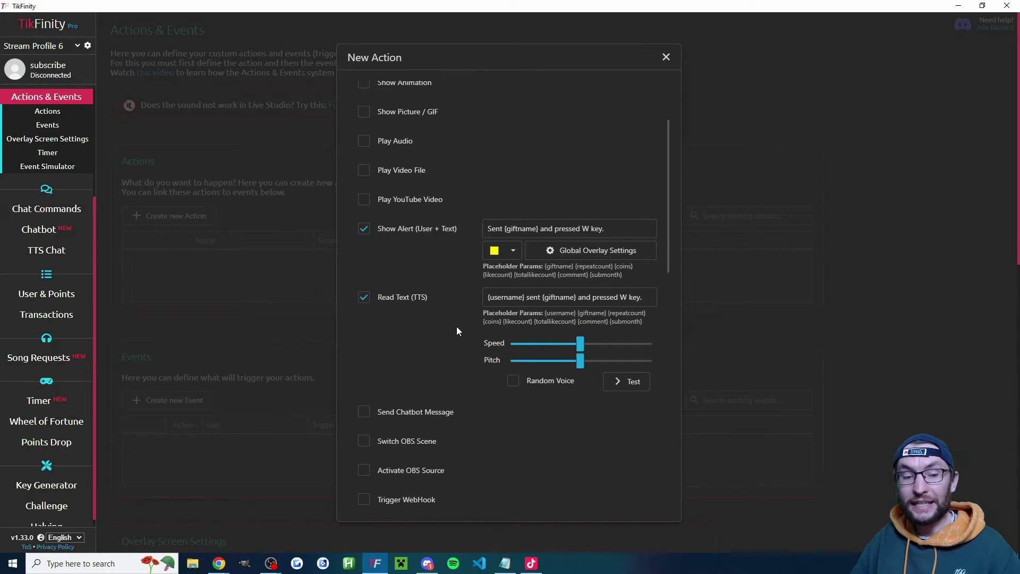
Enable Simulate Keystrokes for the W Key action and bring up its keystroke settings.
scroll(454, 324, down, 3)
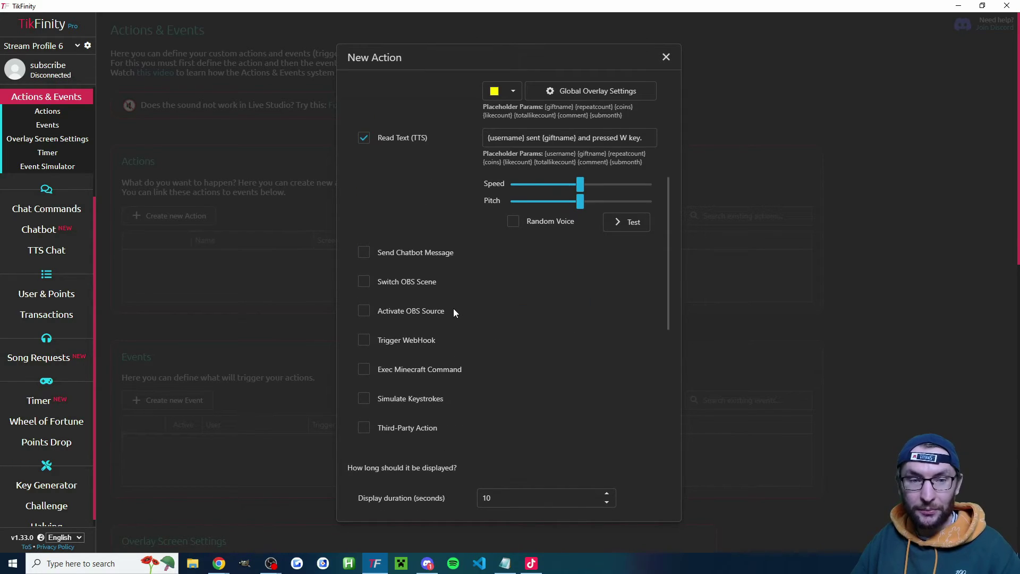
scroll(424, 236, up, 1)
scroll(477, 310, down, 1)
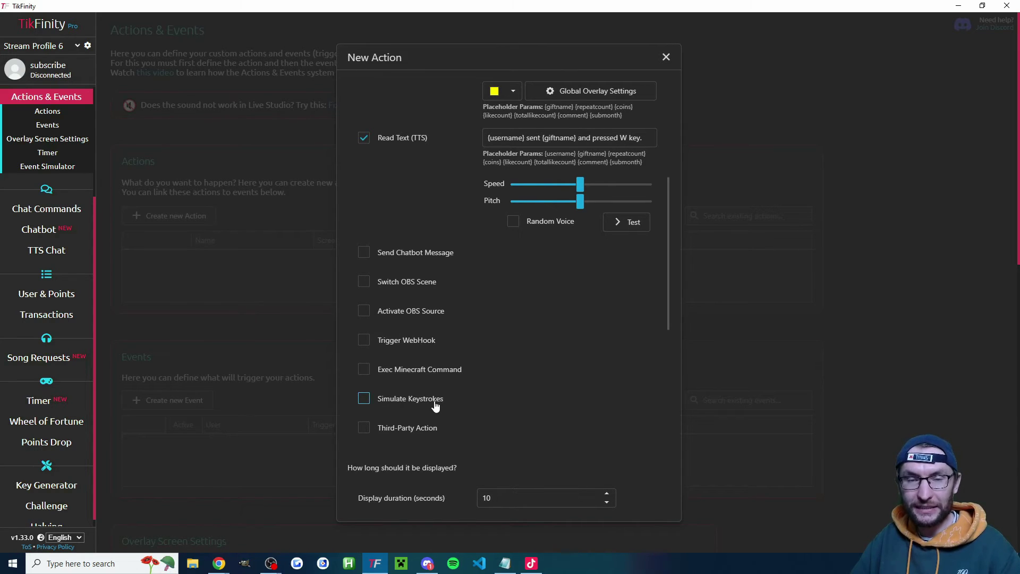
click(436, 406)
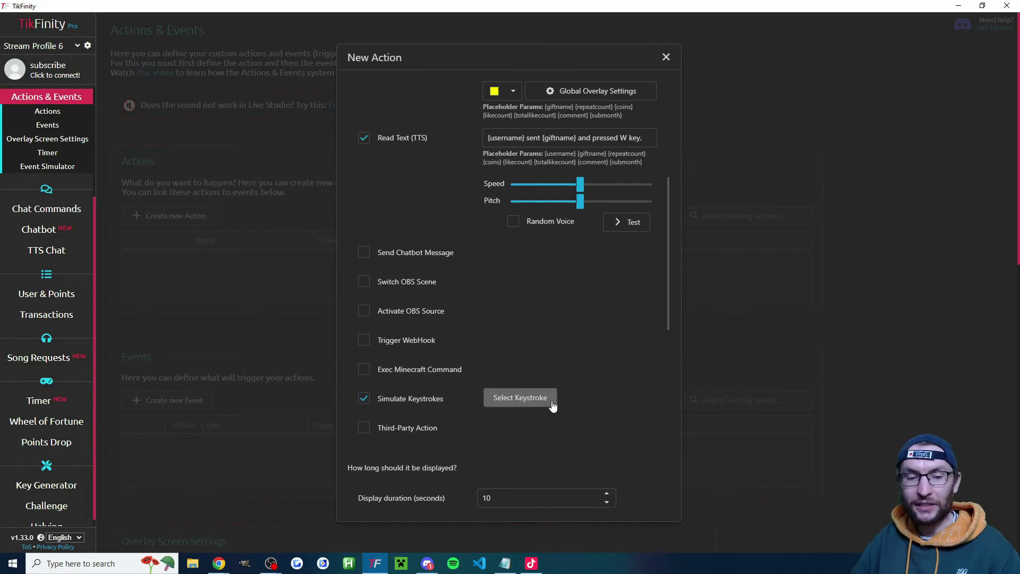
click(520, 398)
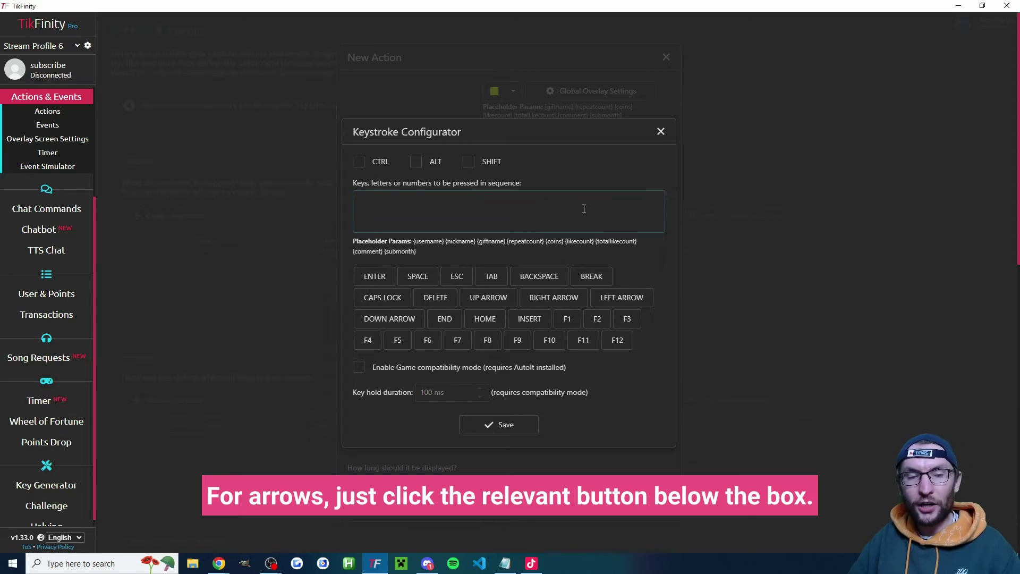
Set the keystroke to w, enable game compatibility mode, and agree to install AutoIt.
click(528, 211)
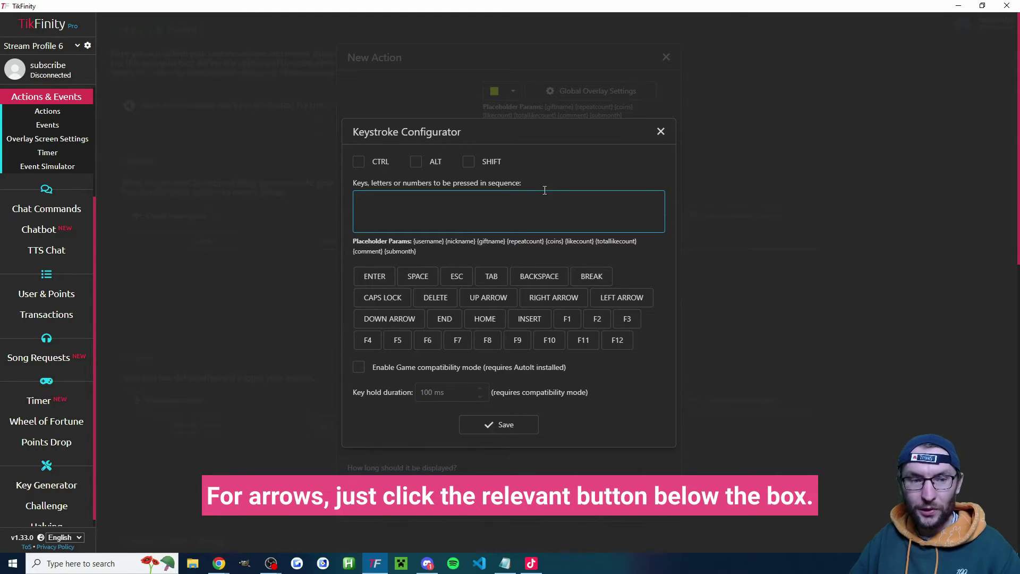
text(w)
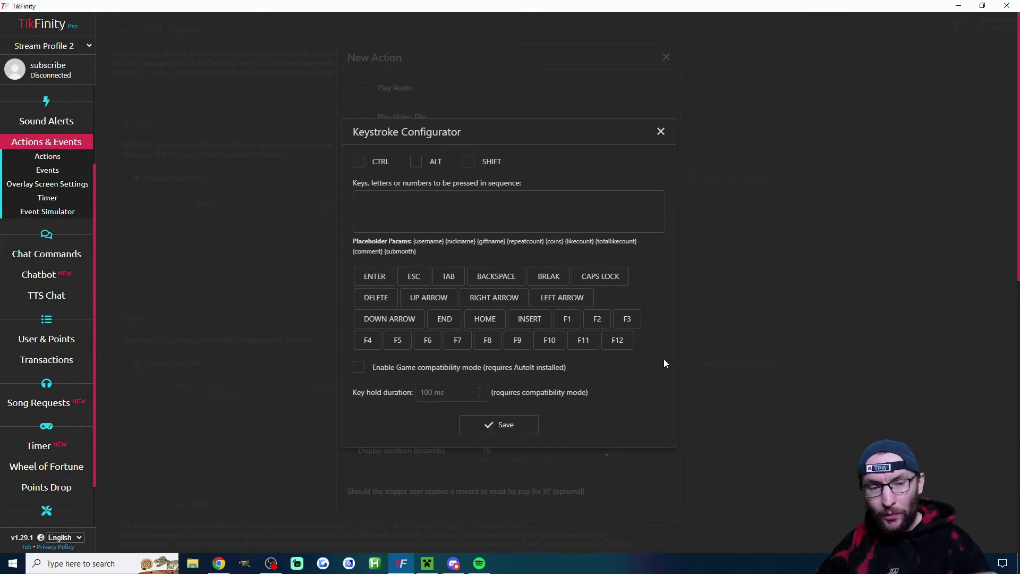
click(358, 371)
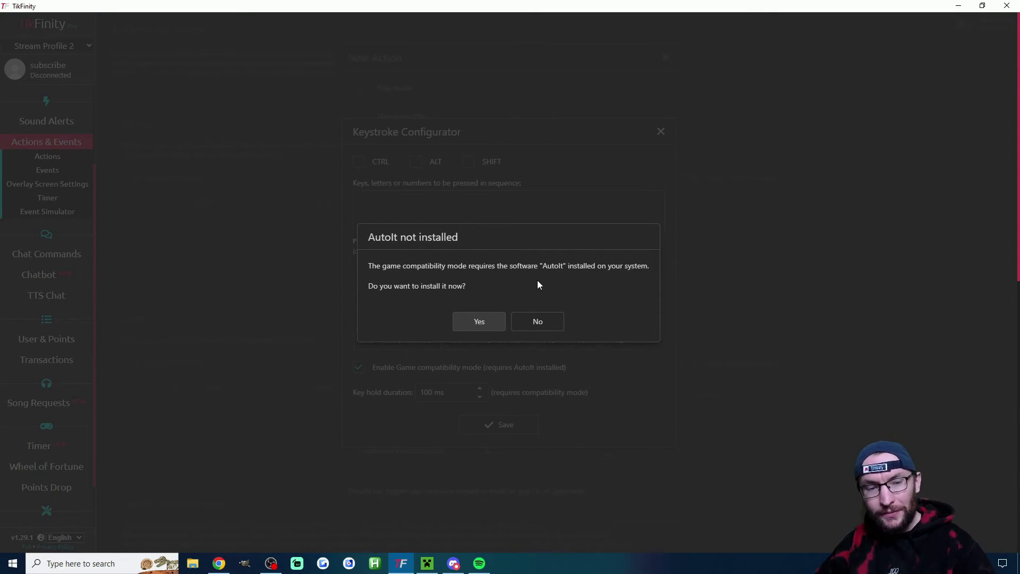
key(Return)
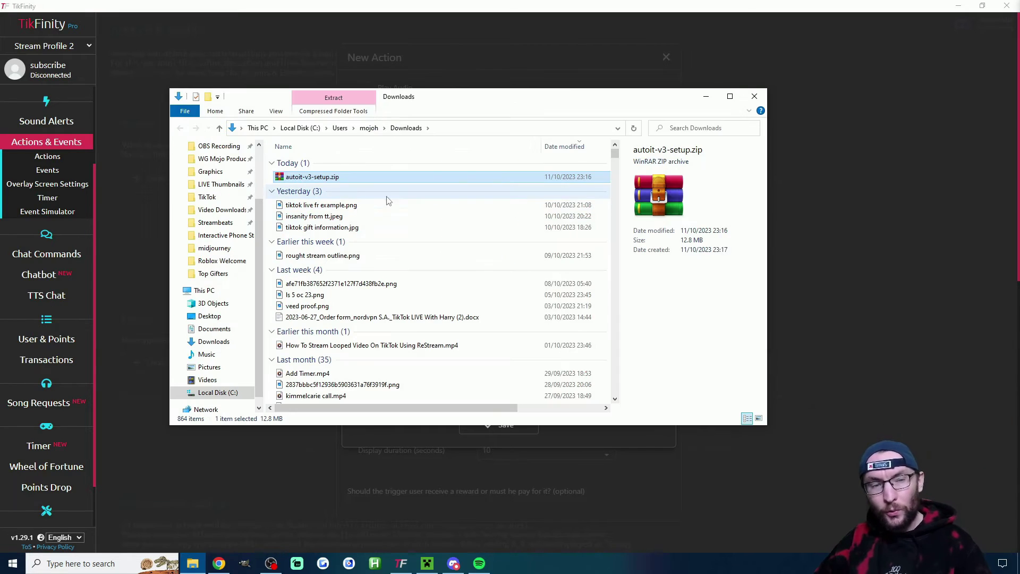
Extract autoit-v3-setup.zip to its own folder and launch autoit-v3-setup.exe.
right_click(332, 179)
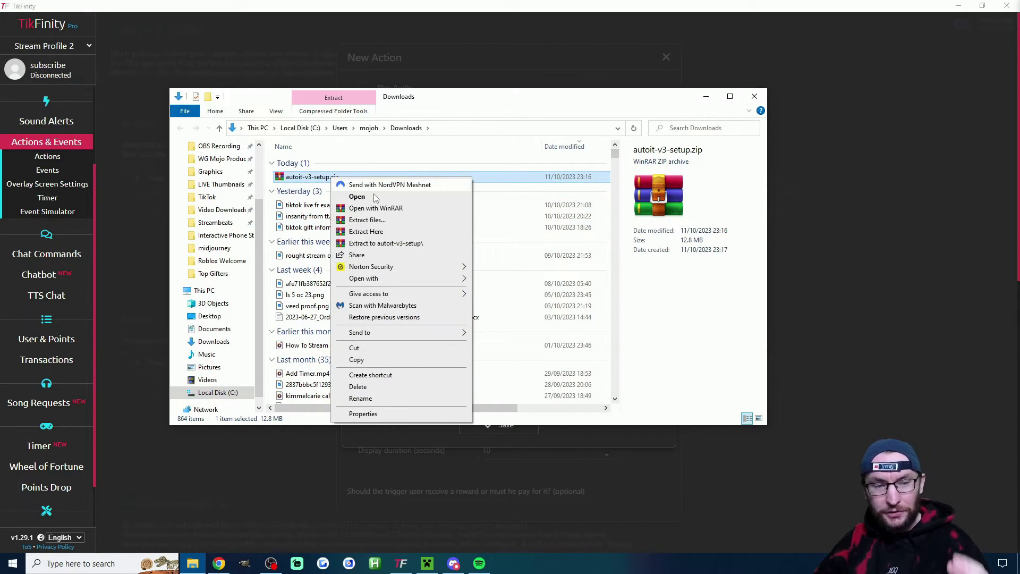
click(396, 243)
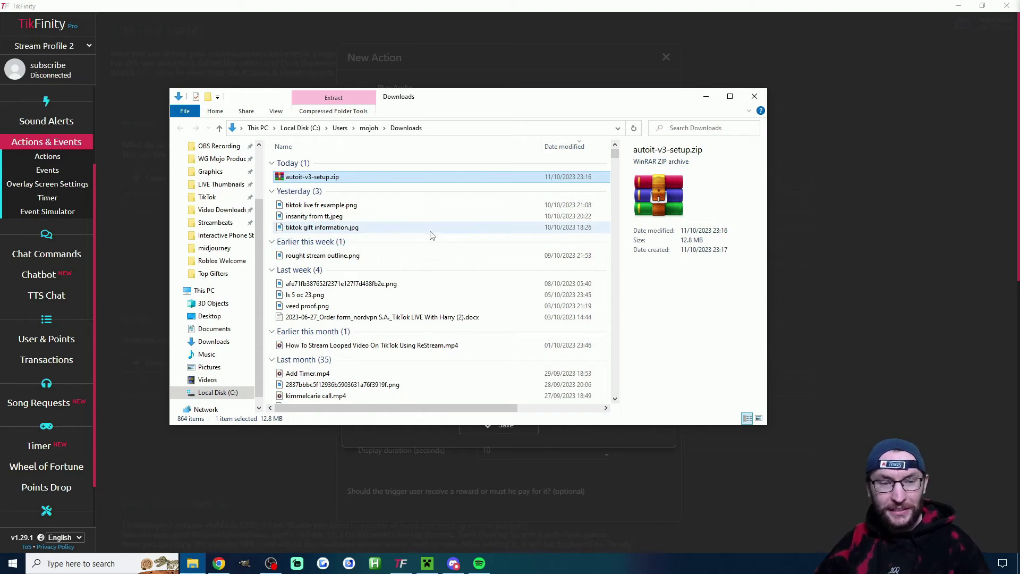
double_click(313, 188)
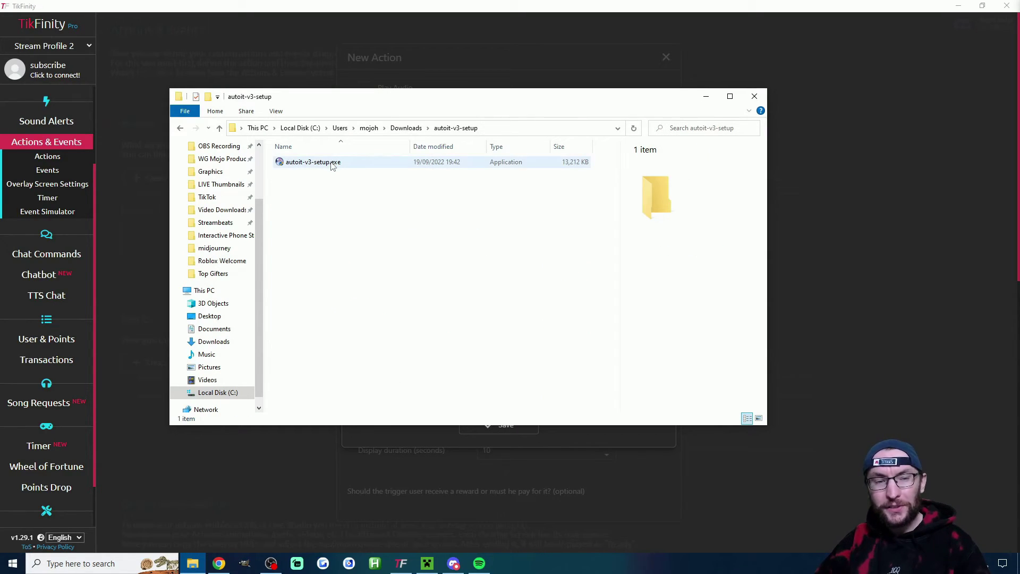
click(333, 164)
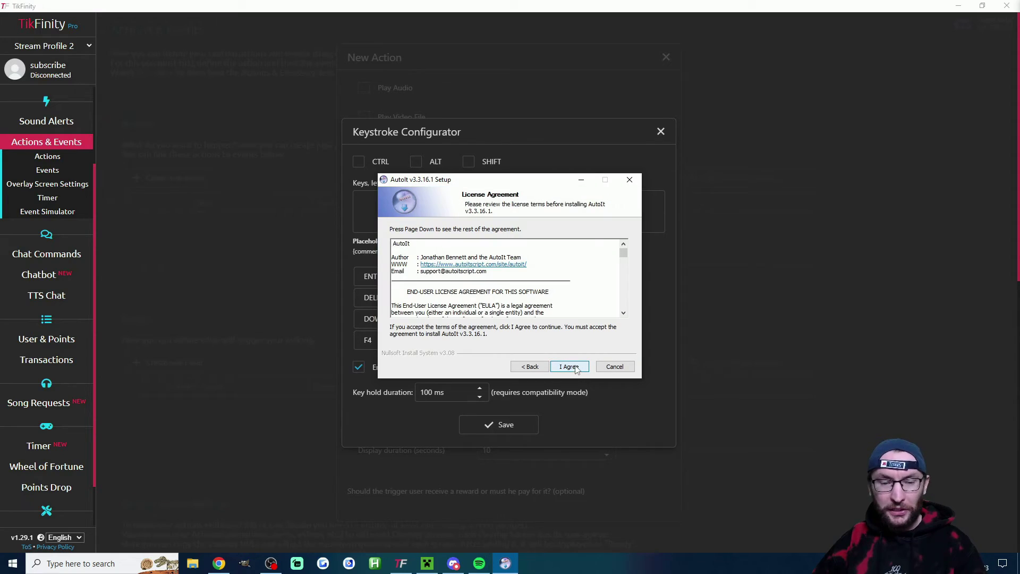
Install AutoIt v3.3.16.1, accepting the licence and skipping the release notes.
click(575, 369)
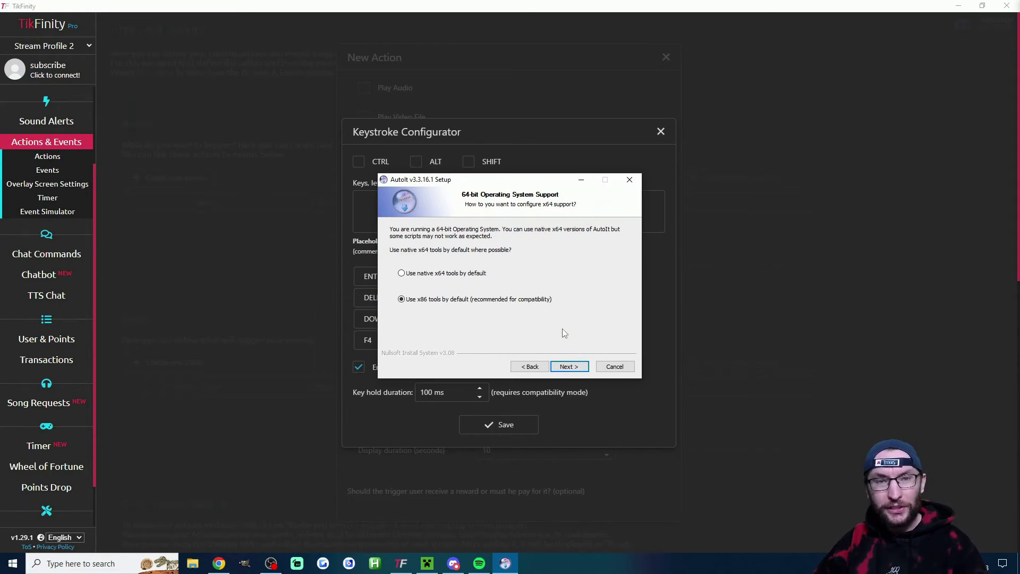
click(569, 367)
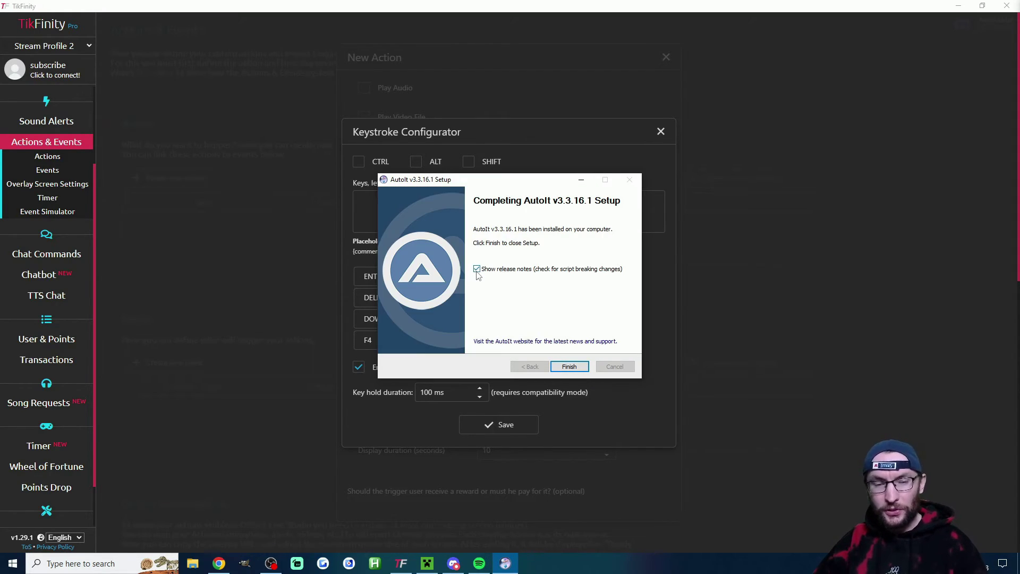
click(476, 269)
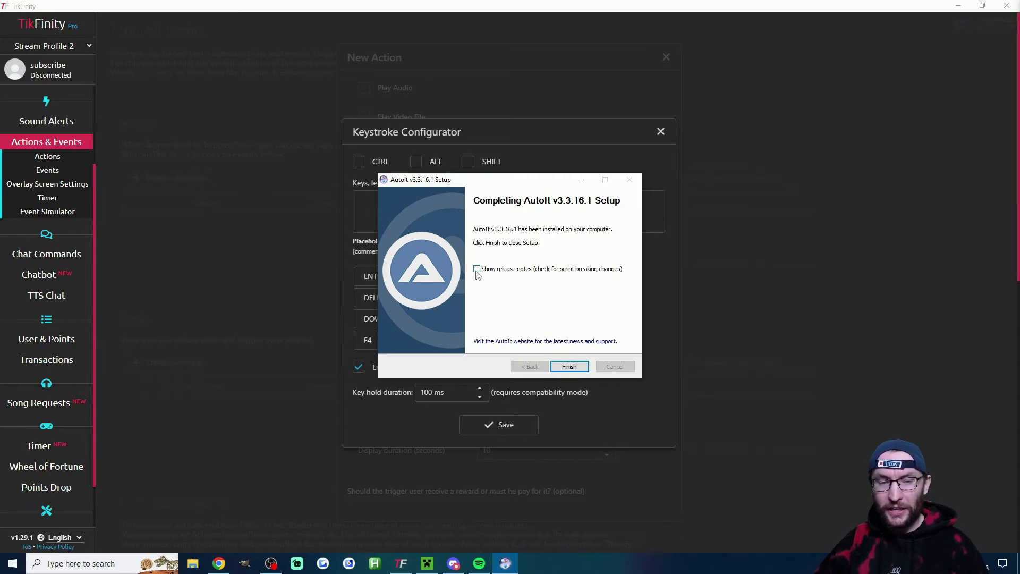
click(570, 367)
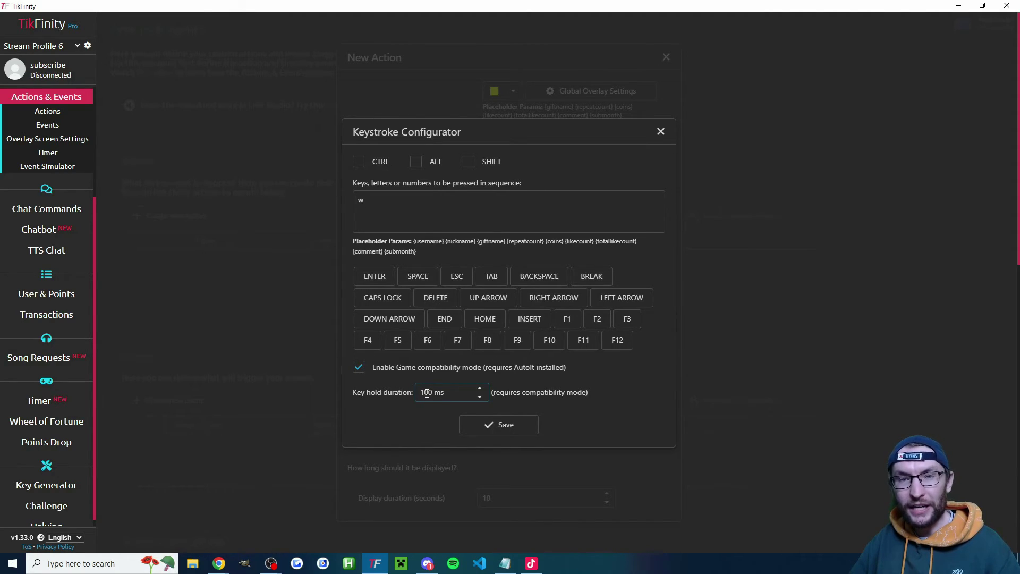
Set the W key hold duration to 3000 ms and save the keystroke.
double_click(423, 392)
text(3000)
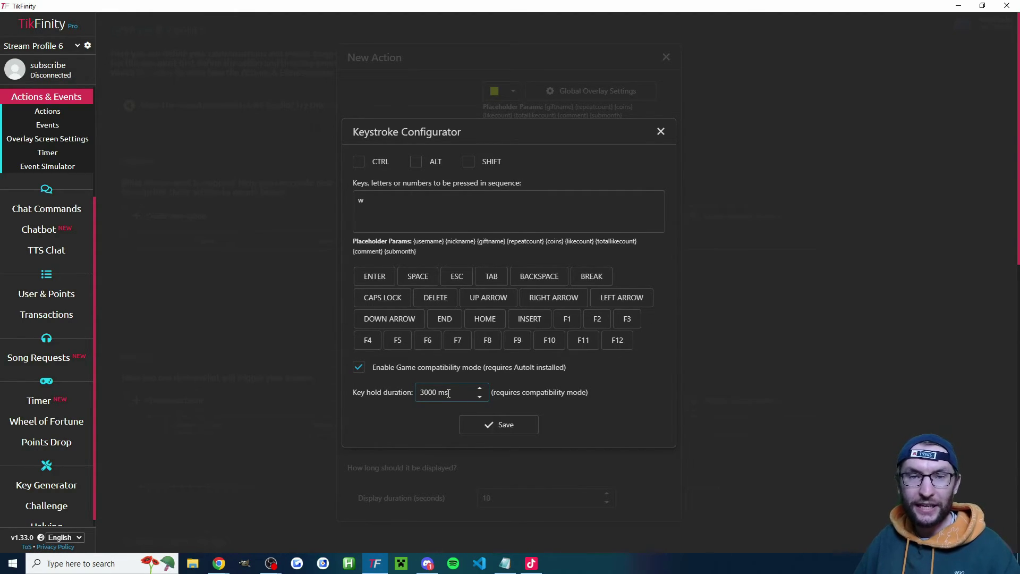
click(516, 425)
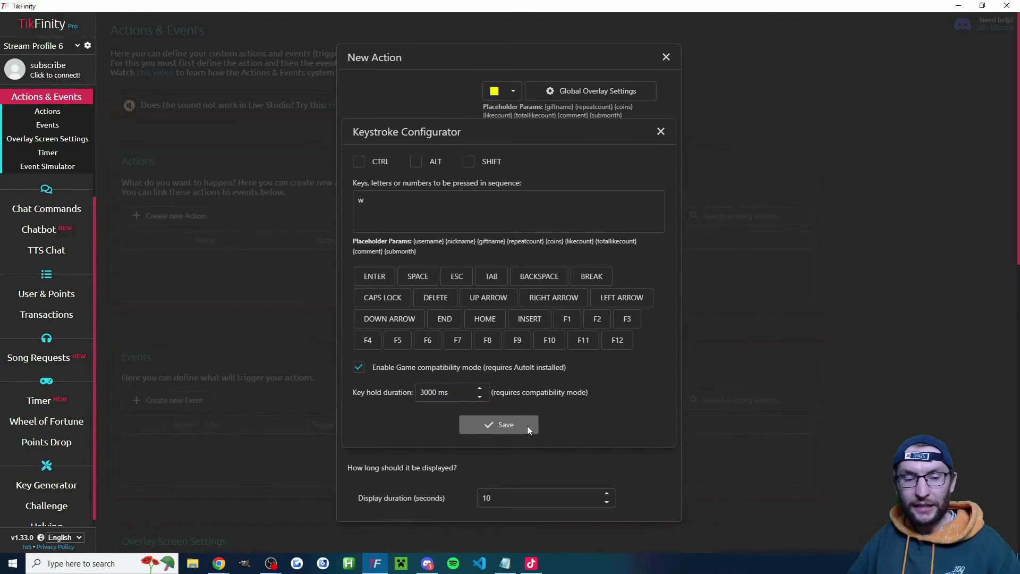
Change the action's display duration from 10 to 4 seconds.
scroll(503, 425, down, 4)
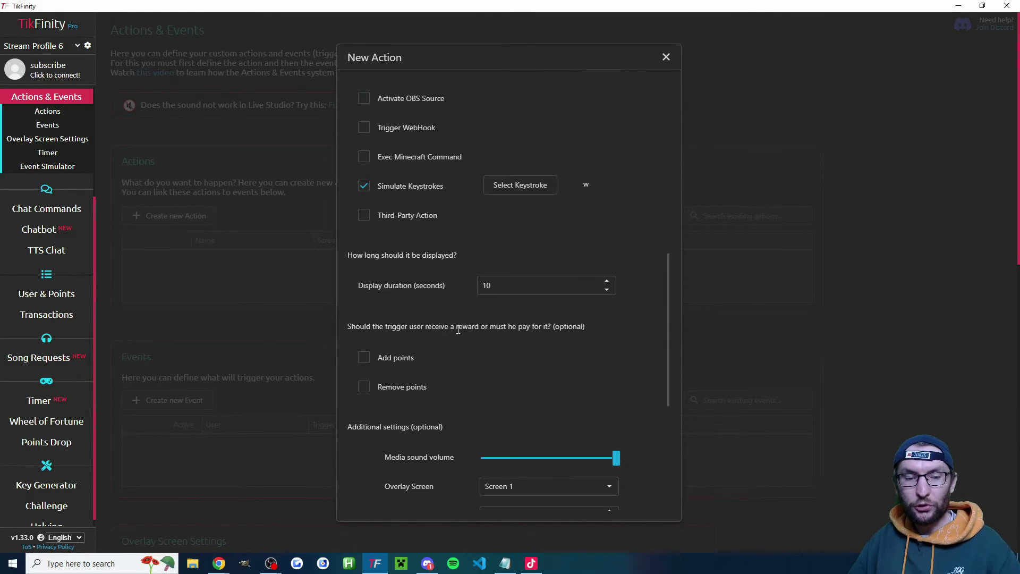
scroll(532, 276, up, 5)
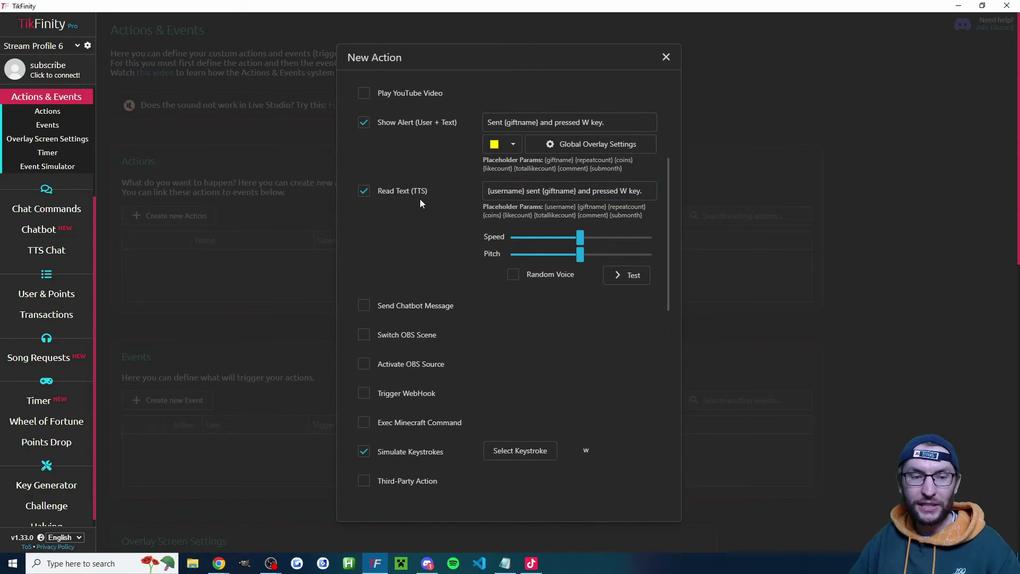
scroll(478, 255, down, 5)
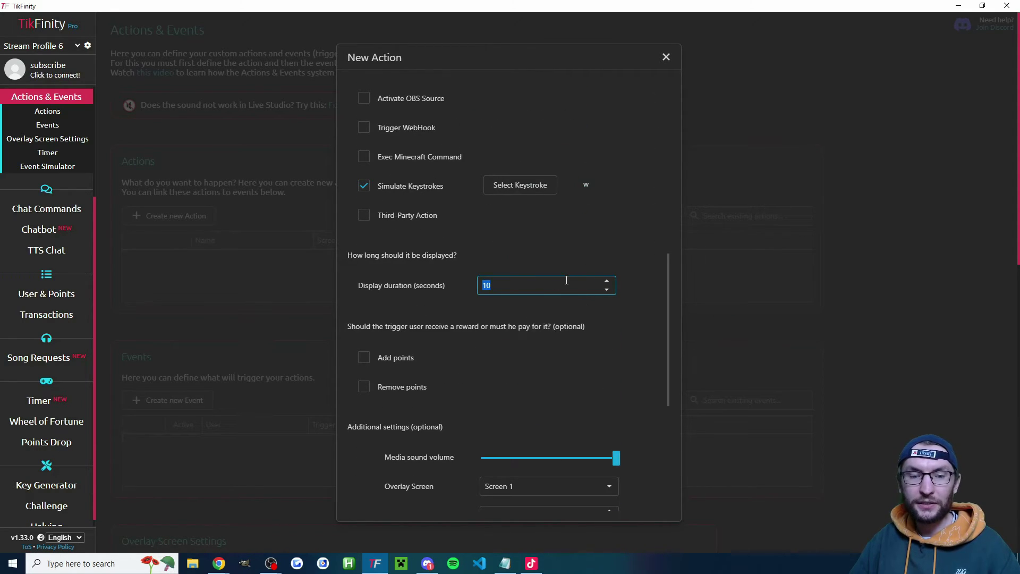
click(499, 285)
drag(499, 286, 483, 285)
text(4)
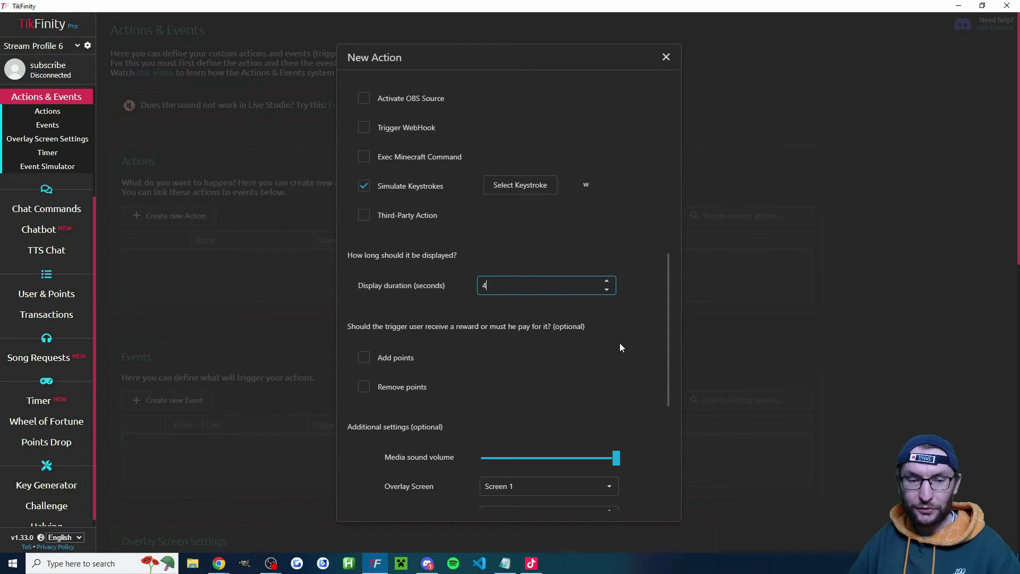
click(622, 340)
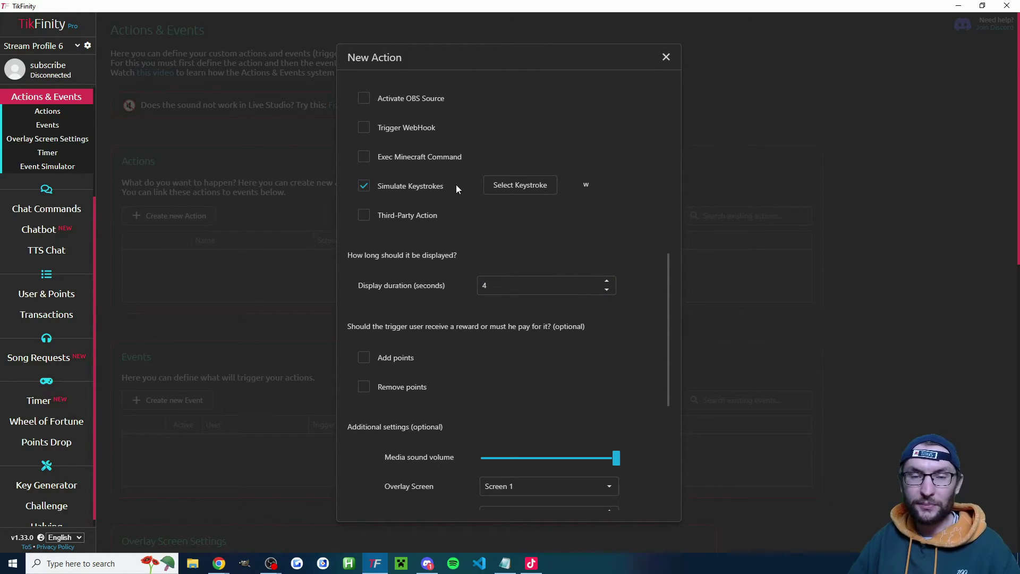
scroll(521, 344, down, 4)
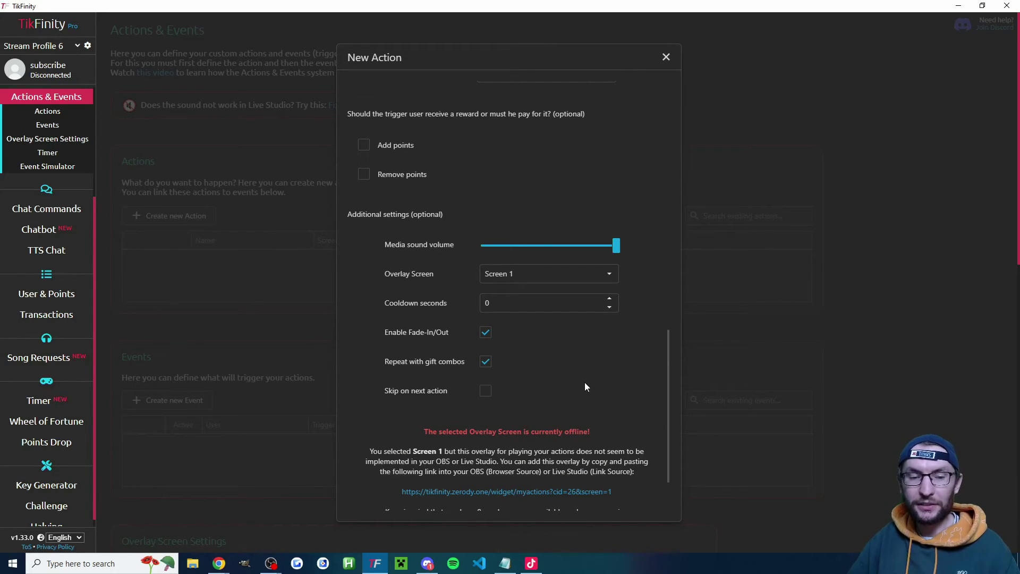
Copy the Screen 1 actions overlay widget URL and return to TikTok LIVE Studio.
scroll(617, 356, down, 2)
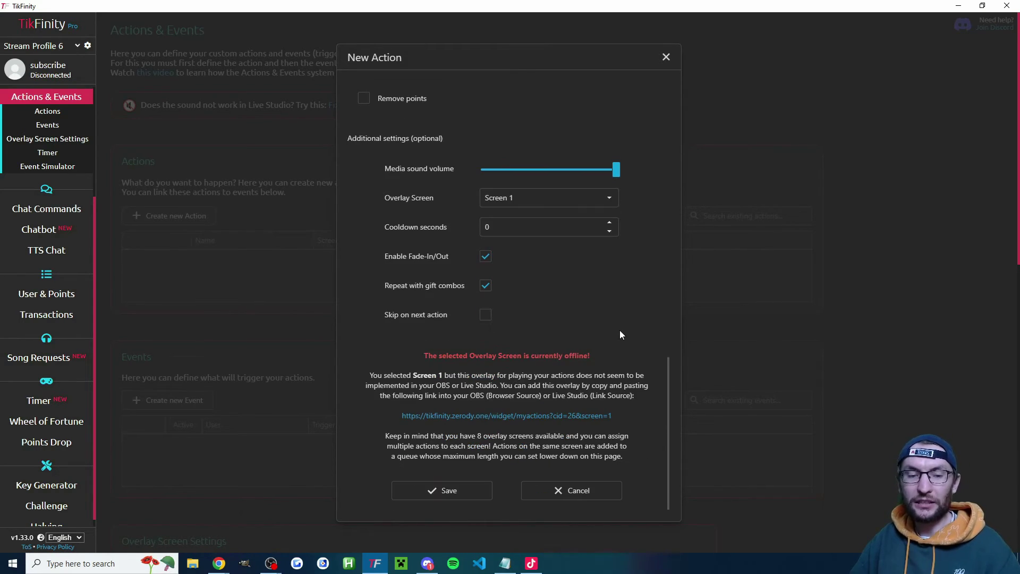
click(523, 418)
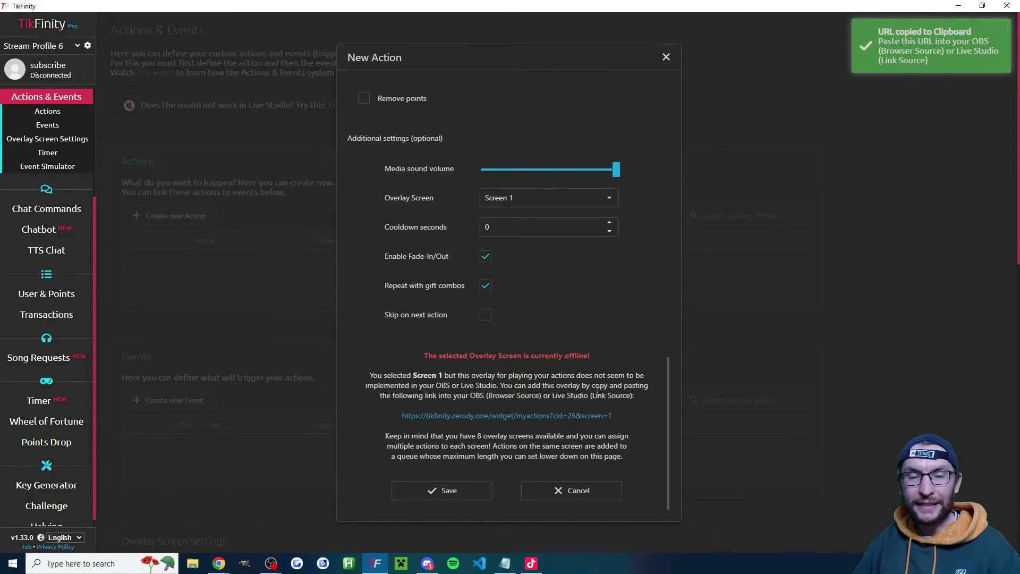
click(532, 563)
Add a Link source to Blank 2 with the pasted TikFinity actions overlay URL.
click(109, 169)
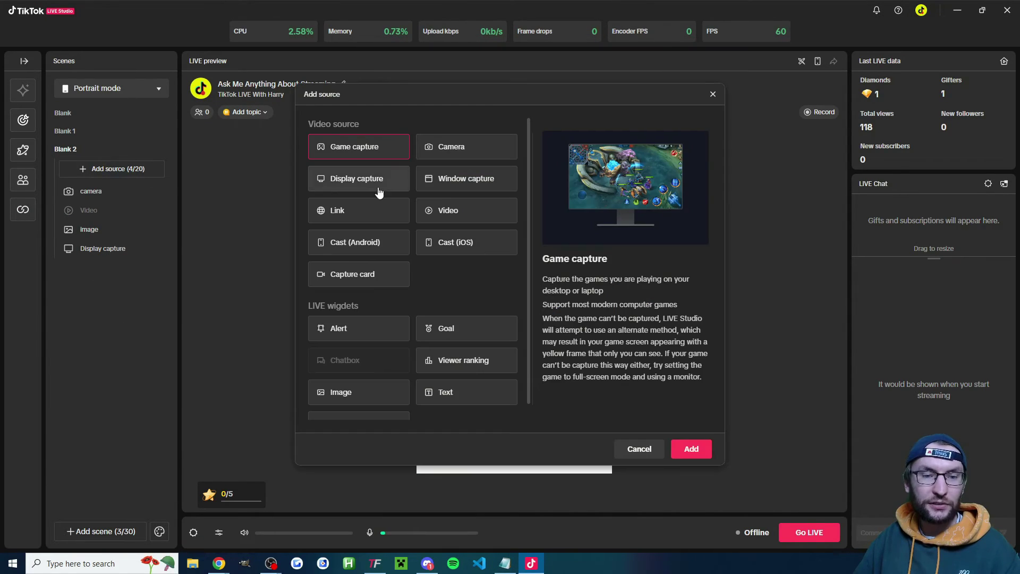
click(358, 211)
click(691, 449)
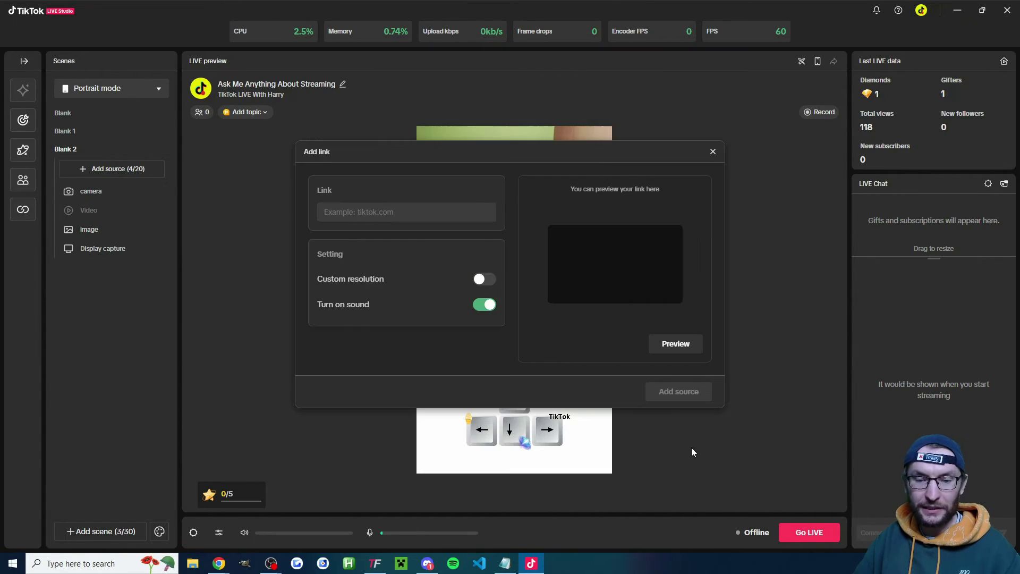
click(423, 213)
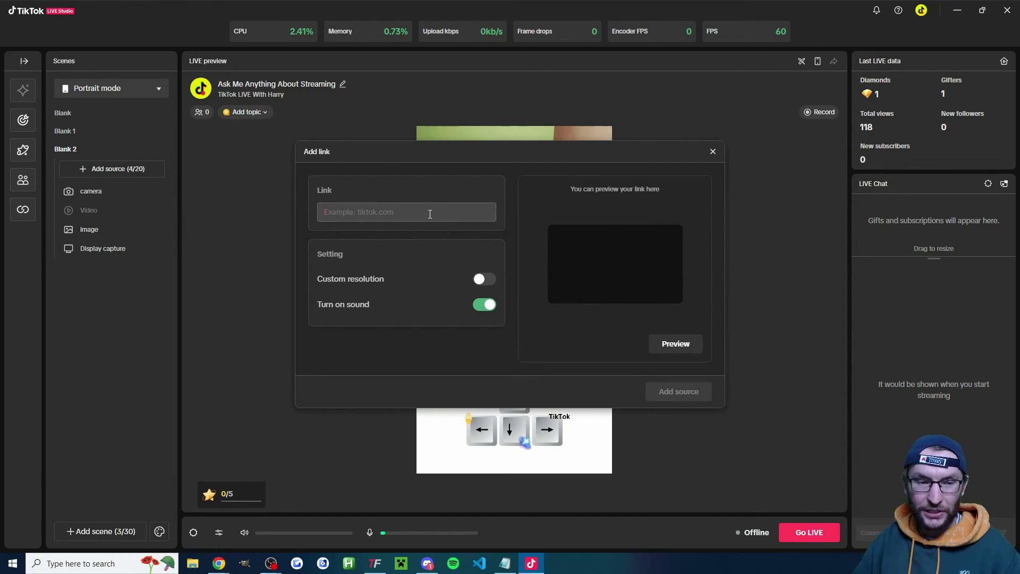
key(ctrl+v)
Give the link a custom 600×400 resolution and add it to the scene.
click(484, 279)
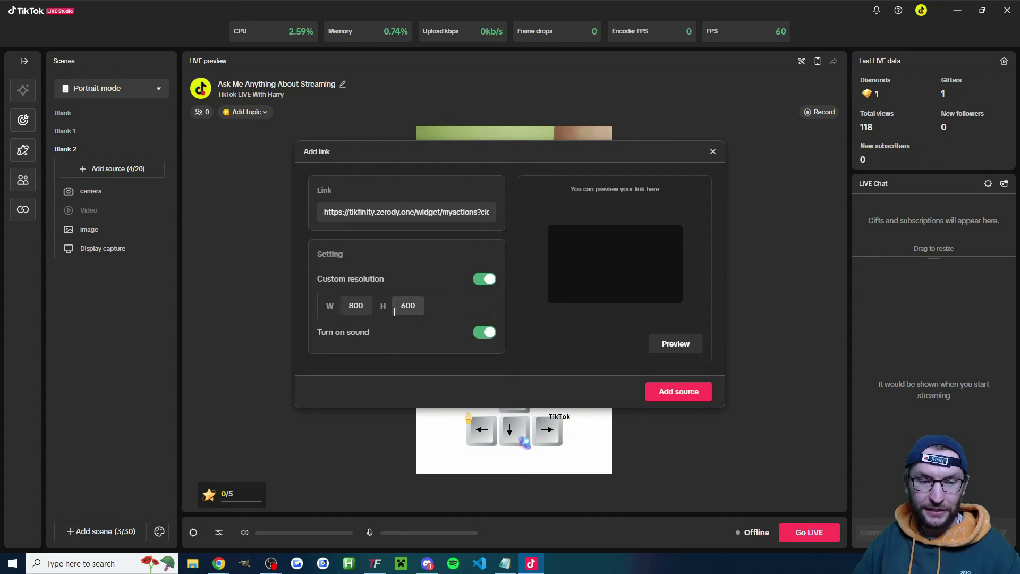
double_click(367, 311)
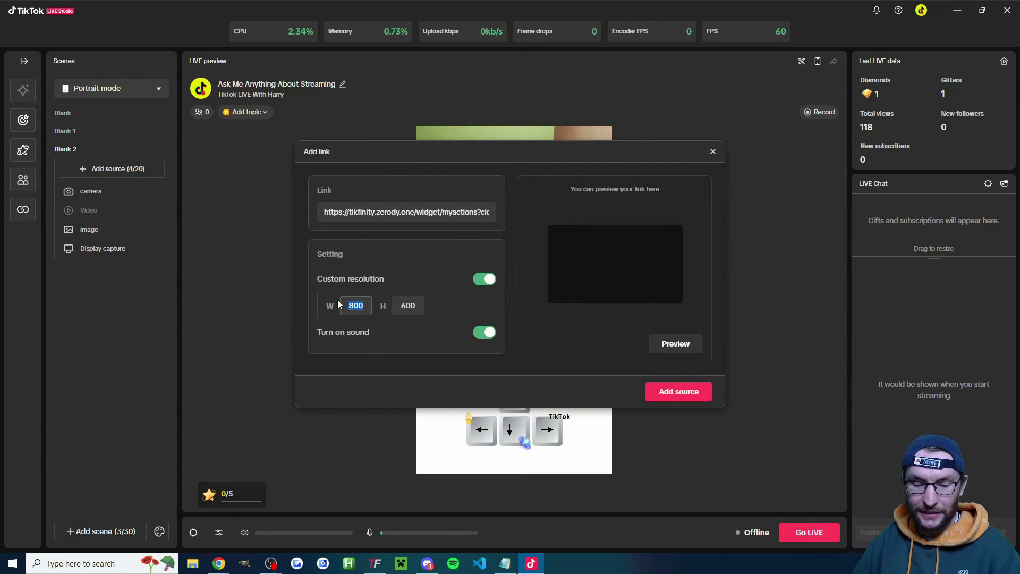
text(600)
click(407, 305)
double_click(407, 305)
text(400)
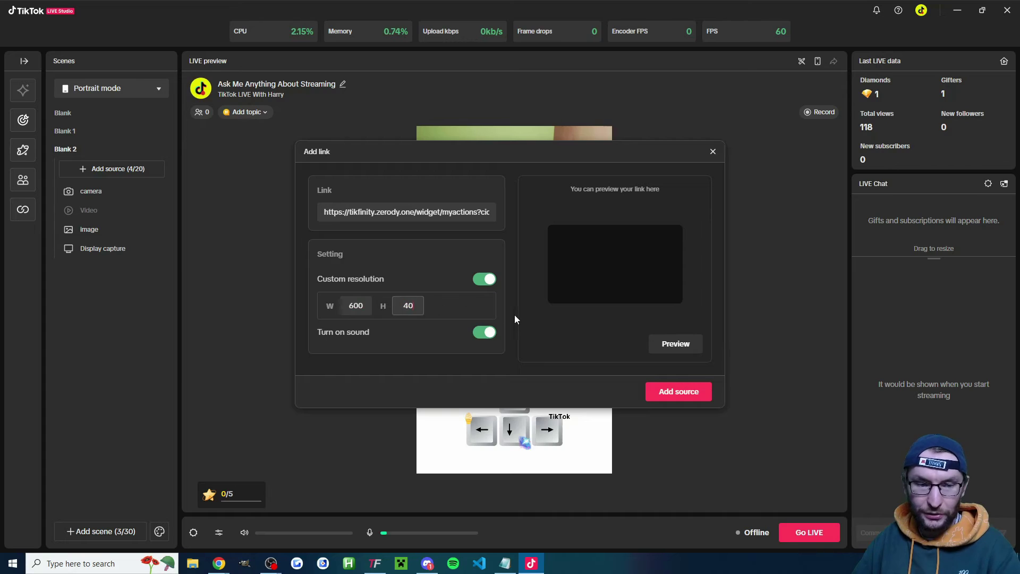
click(678, 394)
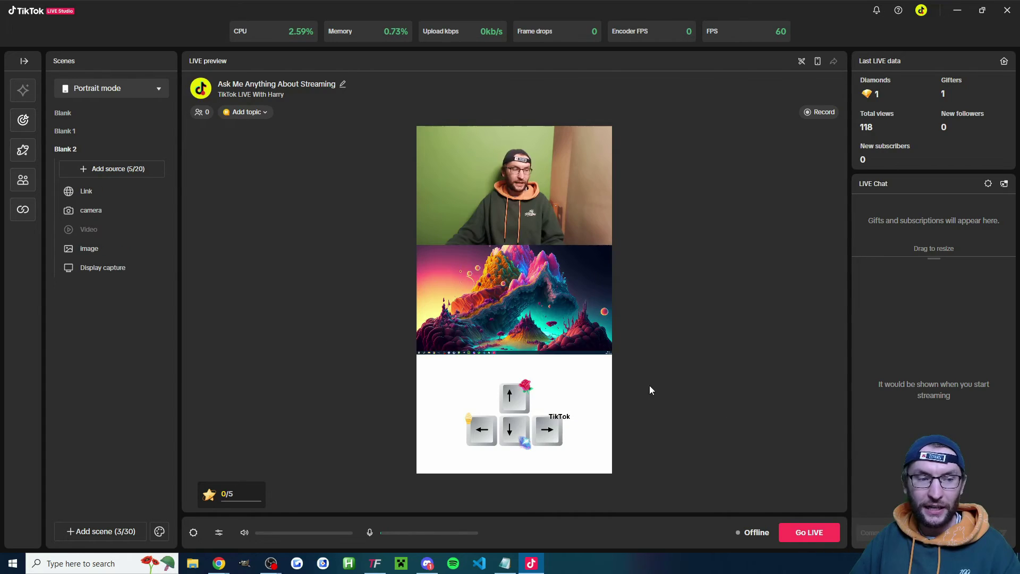
Move the actions overlay into place in the portrait layout and save the W Key action.
click(105, 195)
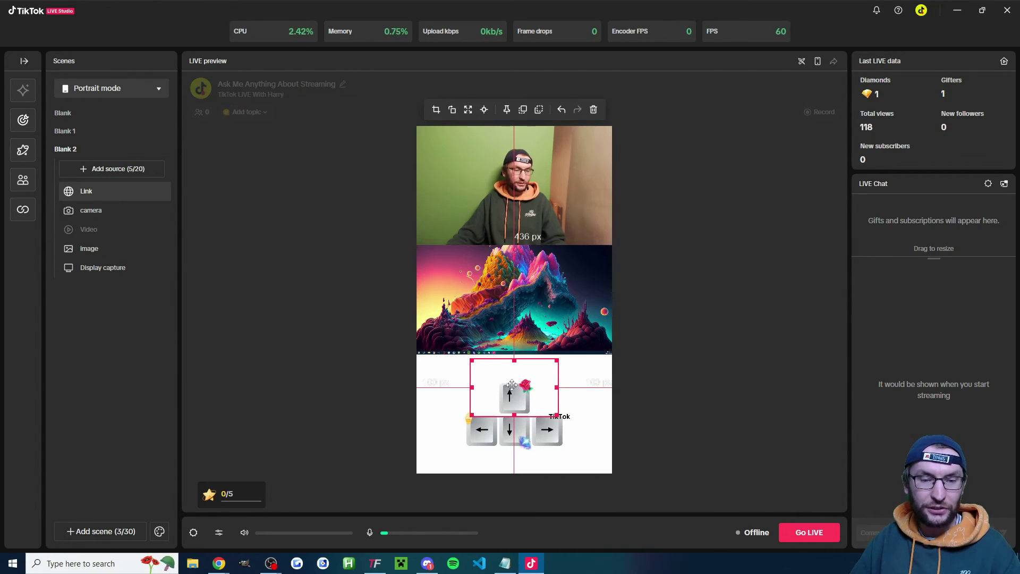
drag(509, 389, 508, 302)
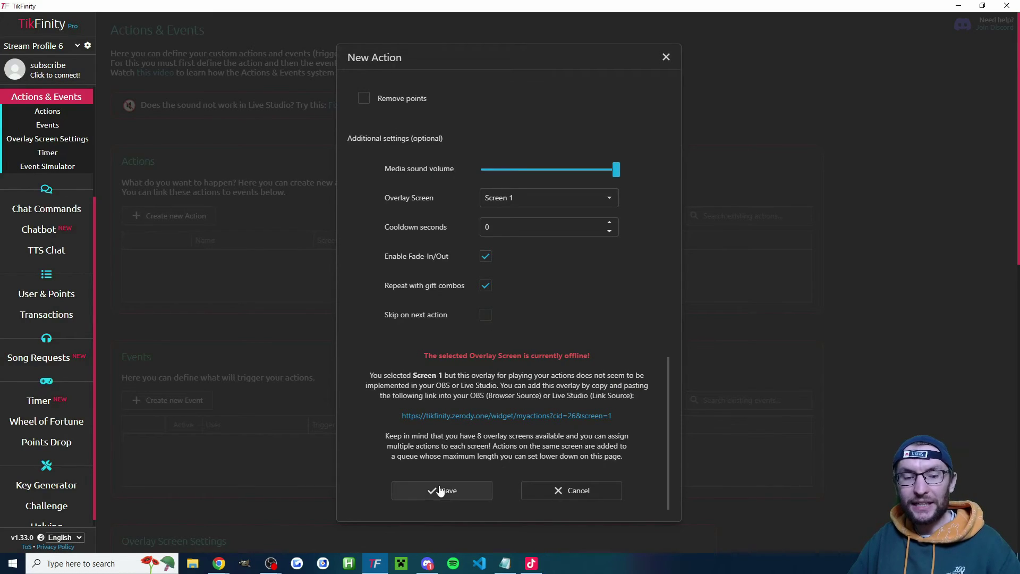
click(440, 490)
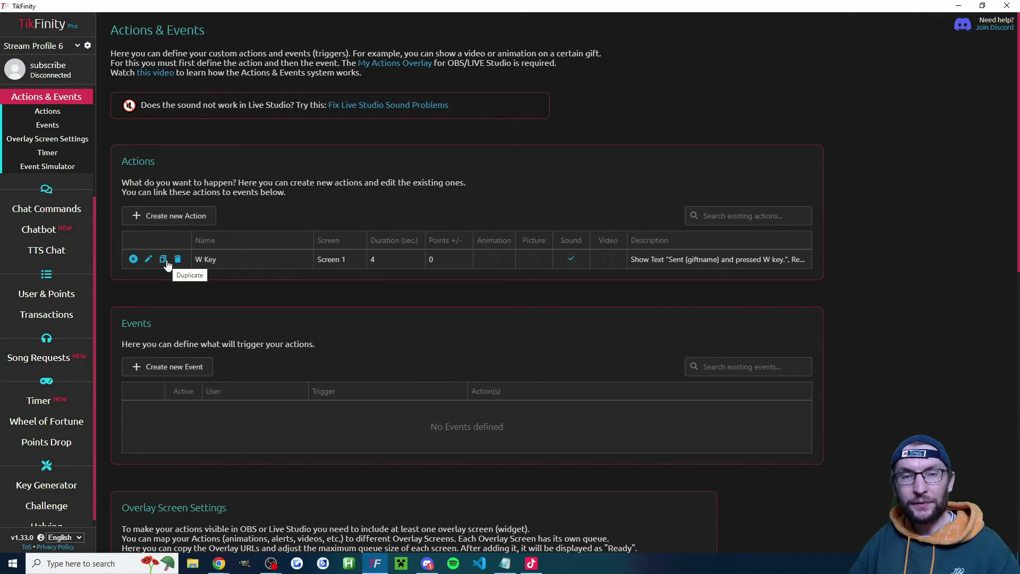
Duplicate the W Key action three times, confirming each copy.
click(166, 263)
click(479, 312)
click(164, 277)
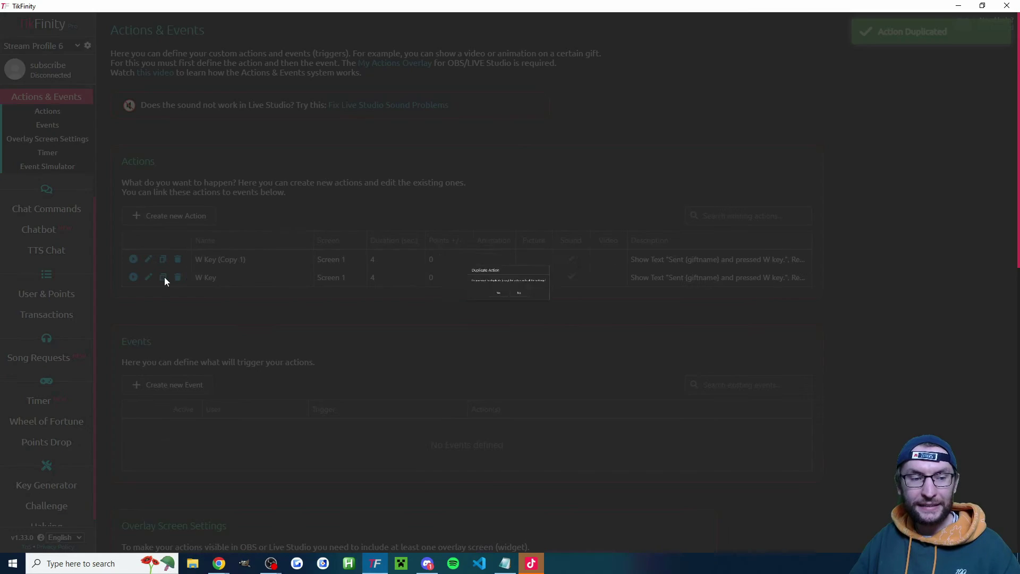
click(477, 311)
click(164, 295)
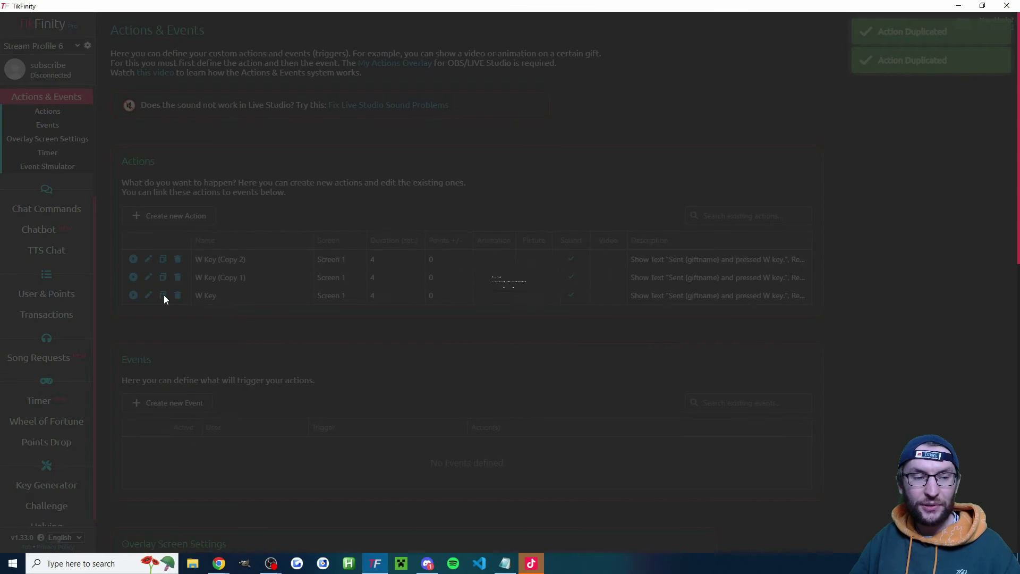
click(475, 312)
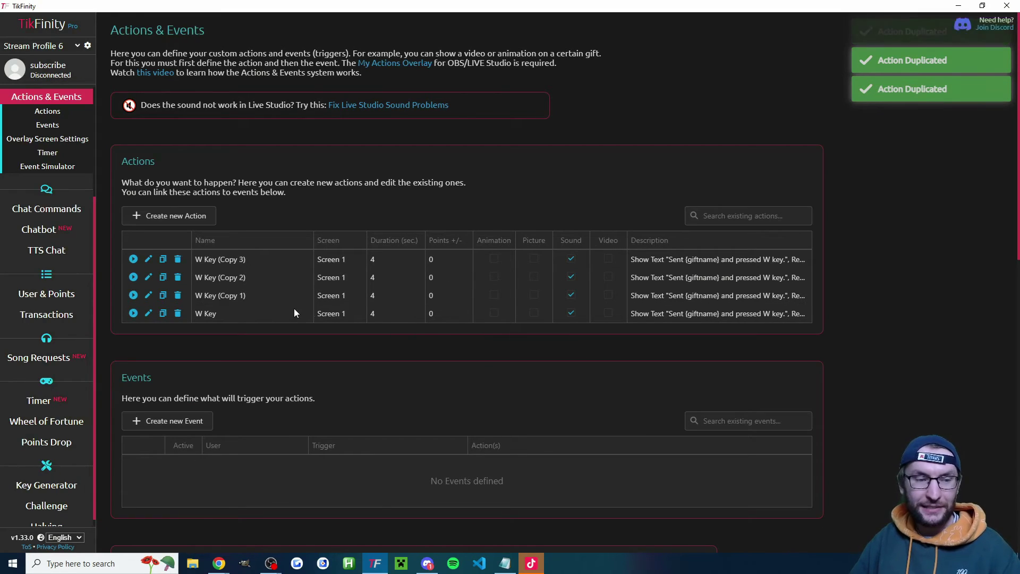
Rename the three W Key copies to A Key, S Key and D Key.
double_click(224, 294)
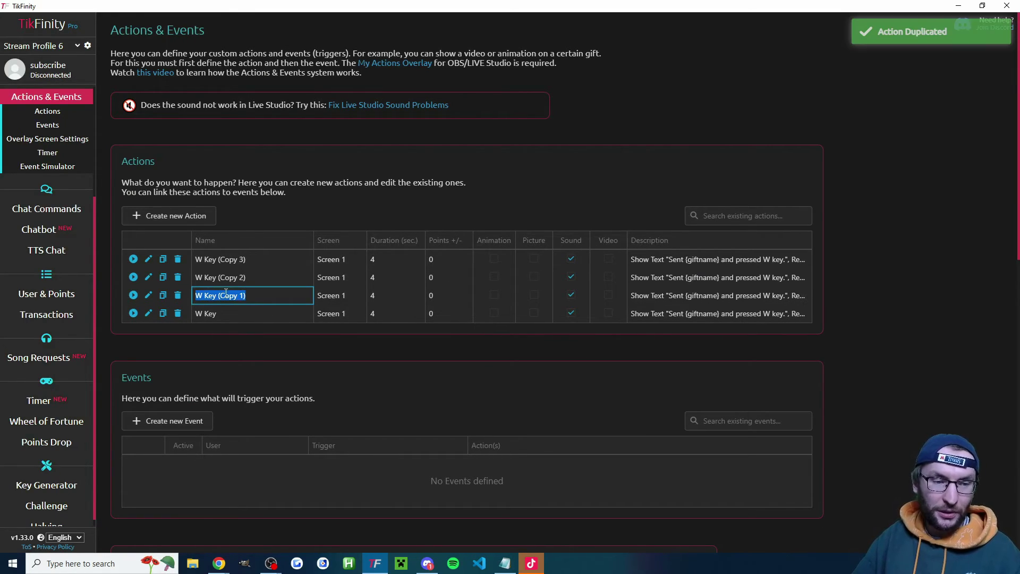
text(A Key)
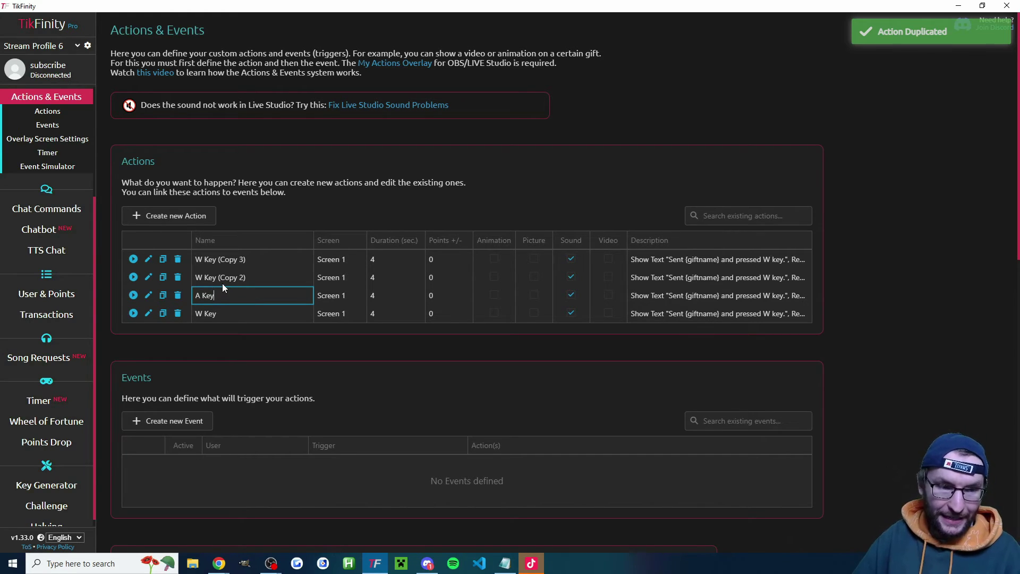
double_click(219, 279)
text(S )
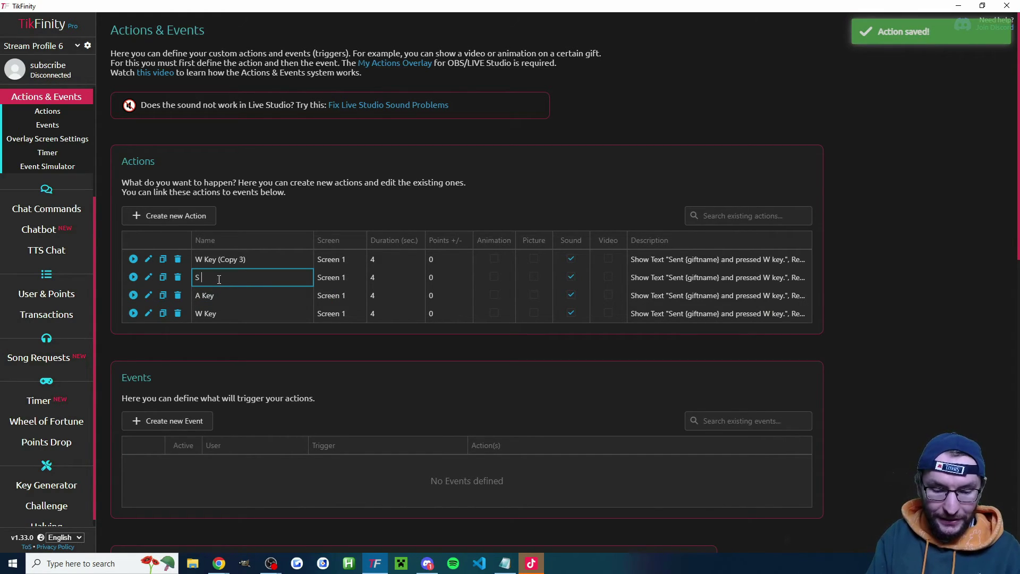
text(Key)
double_click(230, 260)
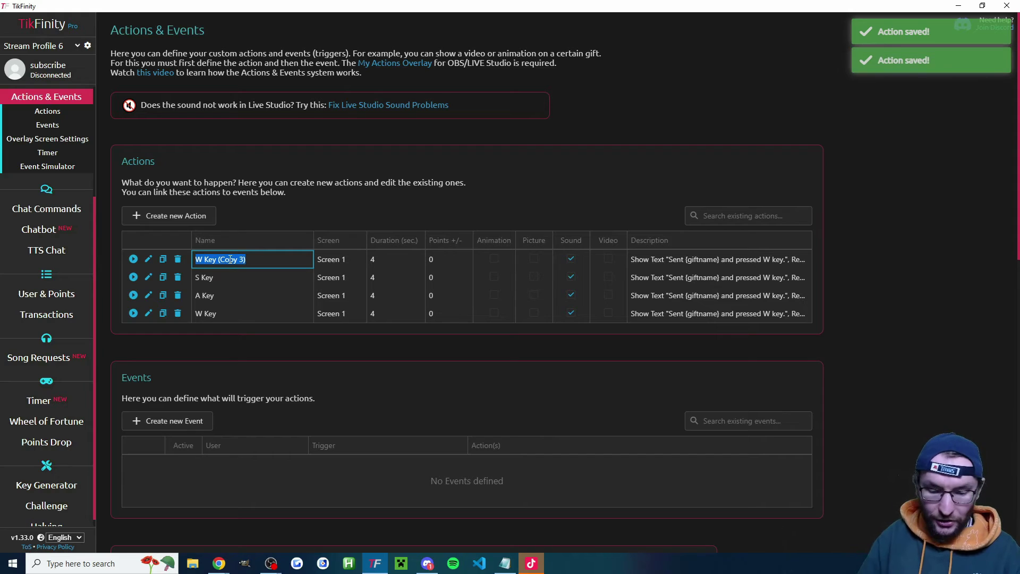
text(D Key)
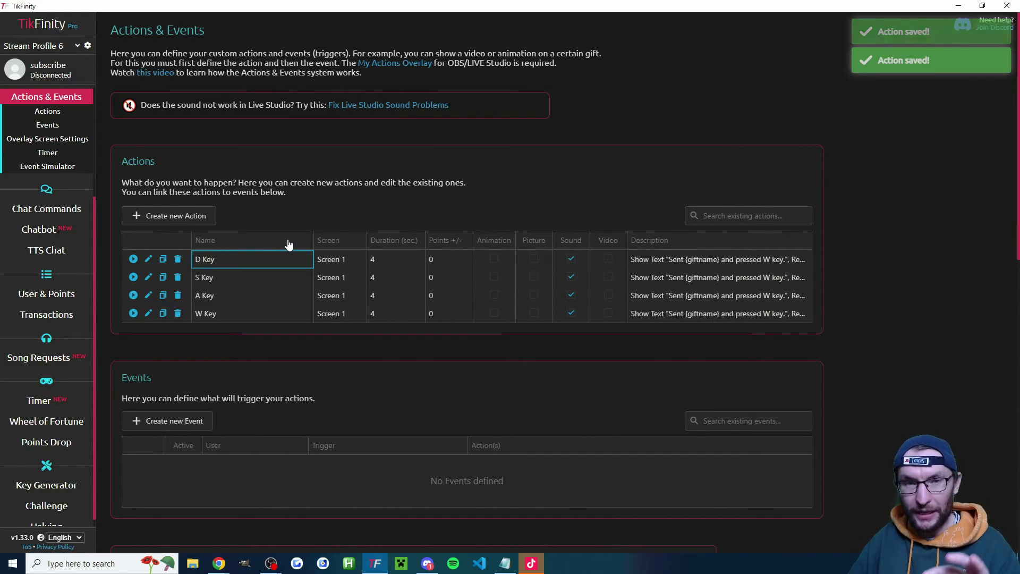
In the A Key action, change W to A in the Show Alert and Read Text messages.
click(148, 296)
scroll(568, 243, down, 2)
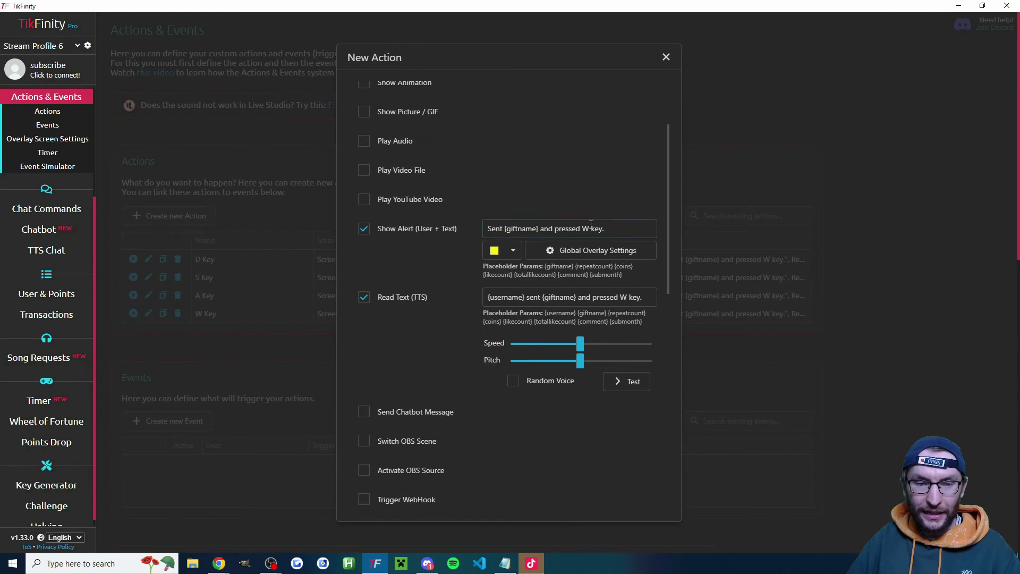
double_click(585, 229)
text(A)
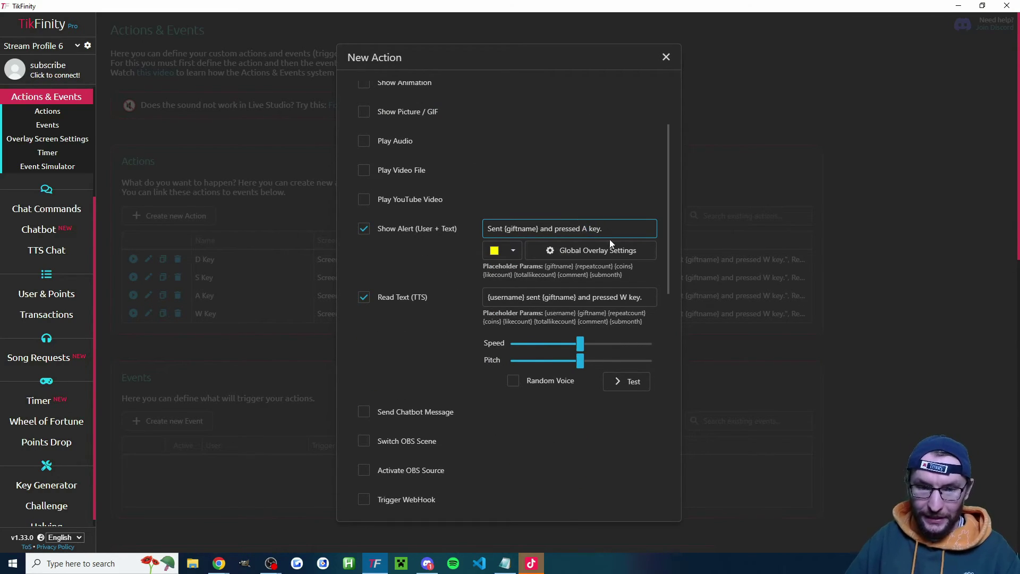
double_click(623, 297)
text(A)
Replace the simulated keystroke w with a and save the A Key action.
scroll(532, 297, down, 3)
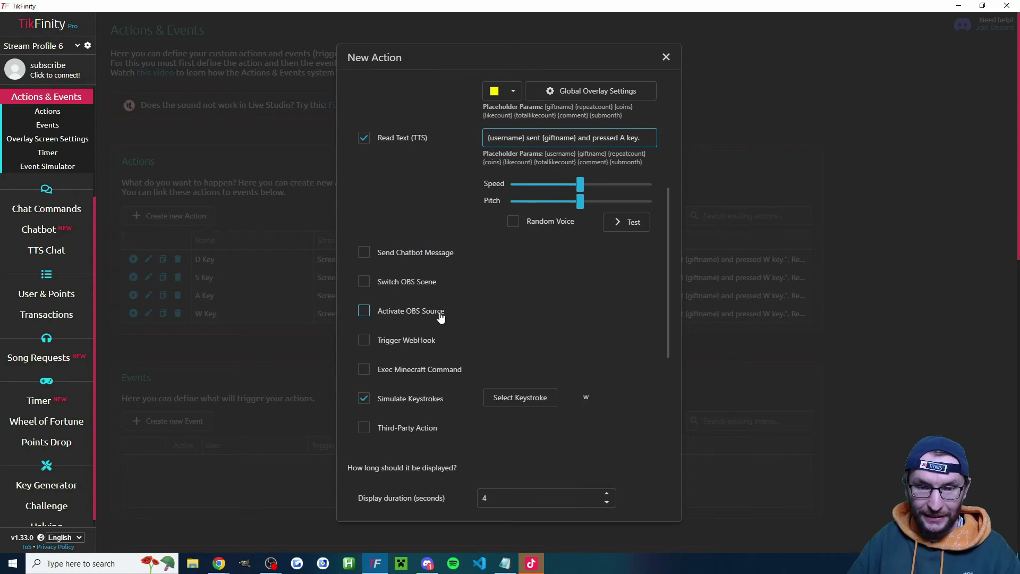
click(521, 333)
double_click(359, 199)
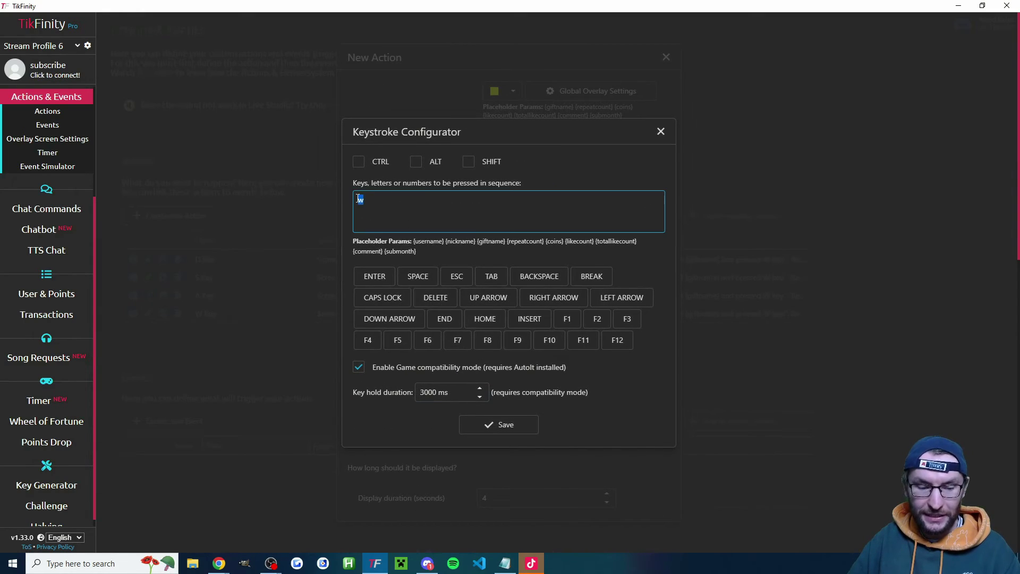
double_click(359, 200)
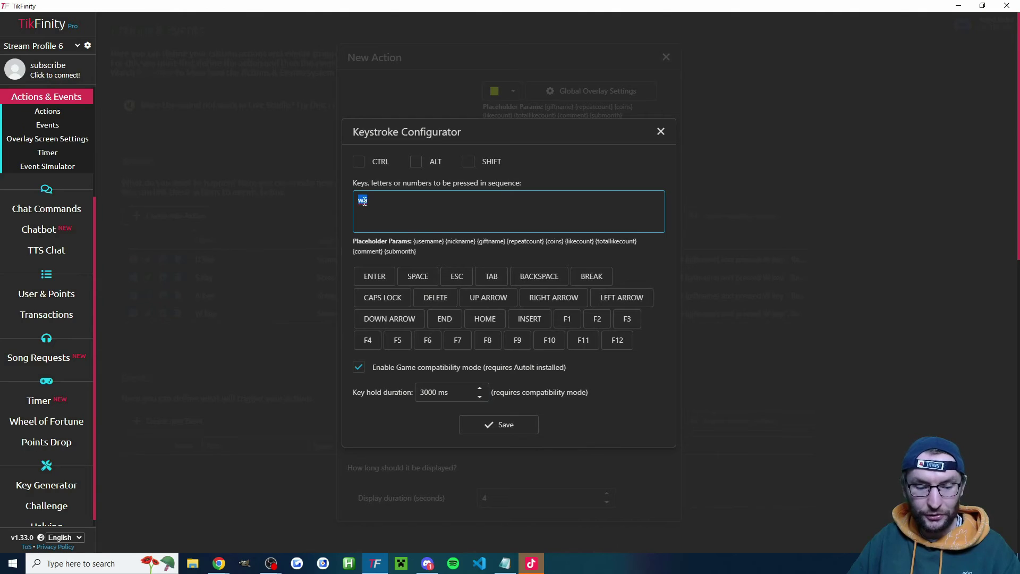
text(a)
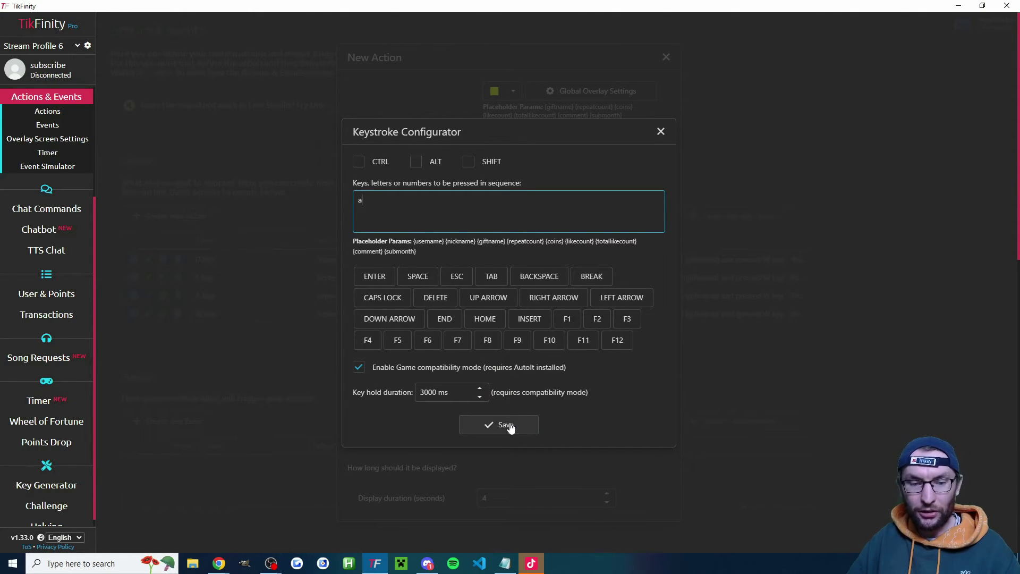
click(509, 425)
scroll(457, 420, down, 10)
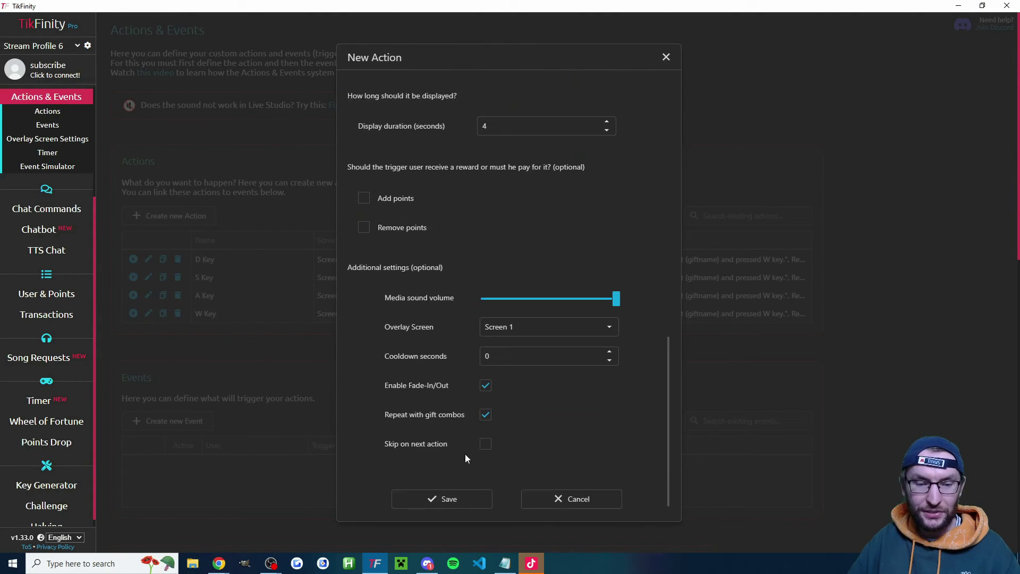
click(447, 494)
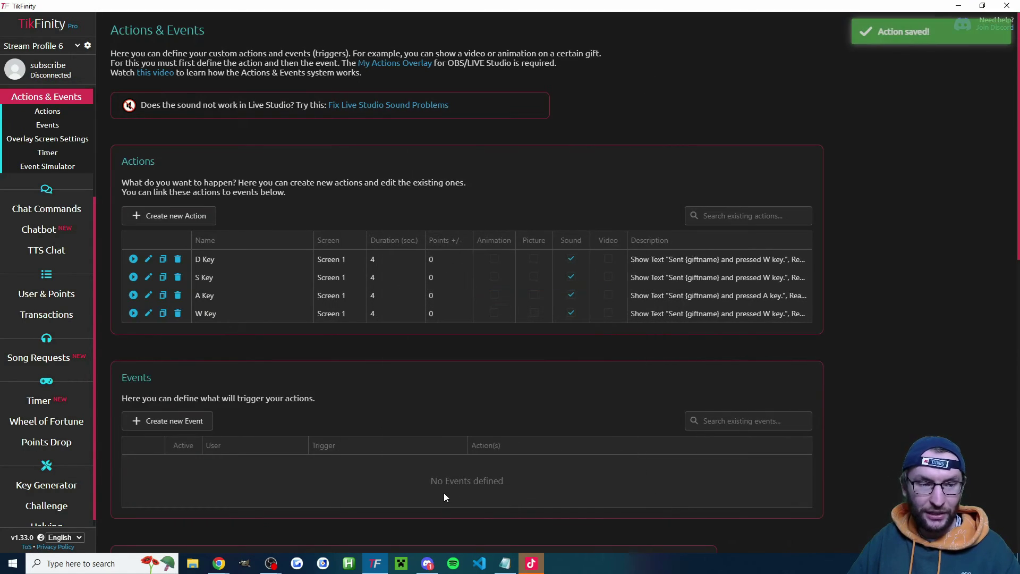
click(215, 259)
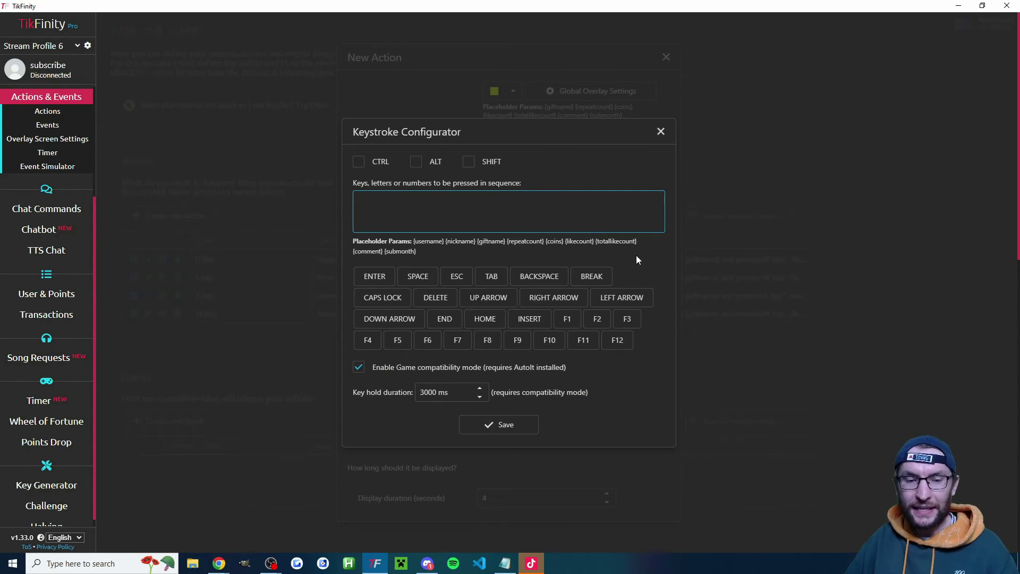
Add the up arrow key to the T Key action's keystroke sequence.
click(499, 301)
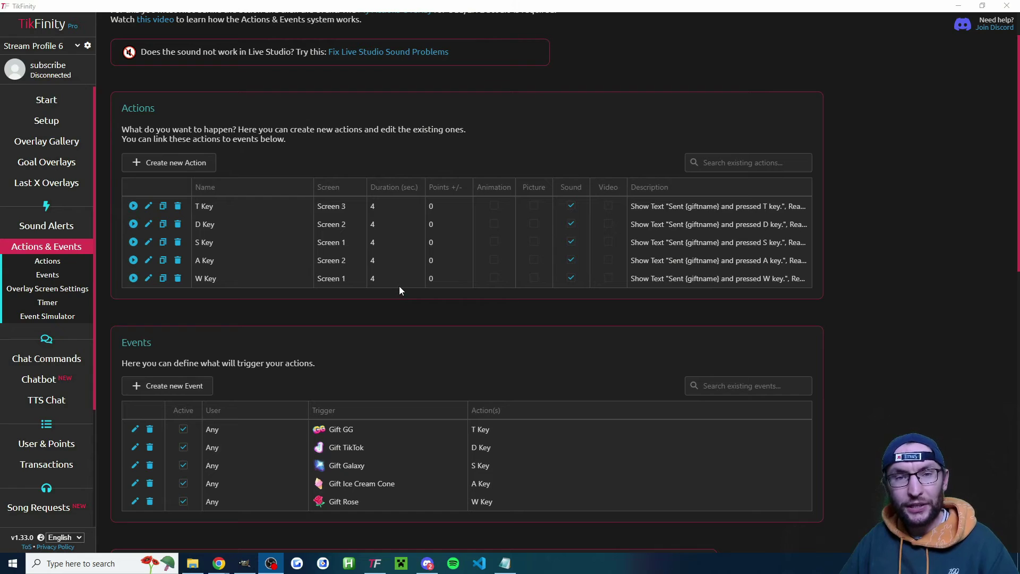
click(406, 283)
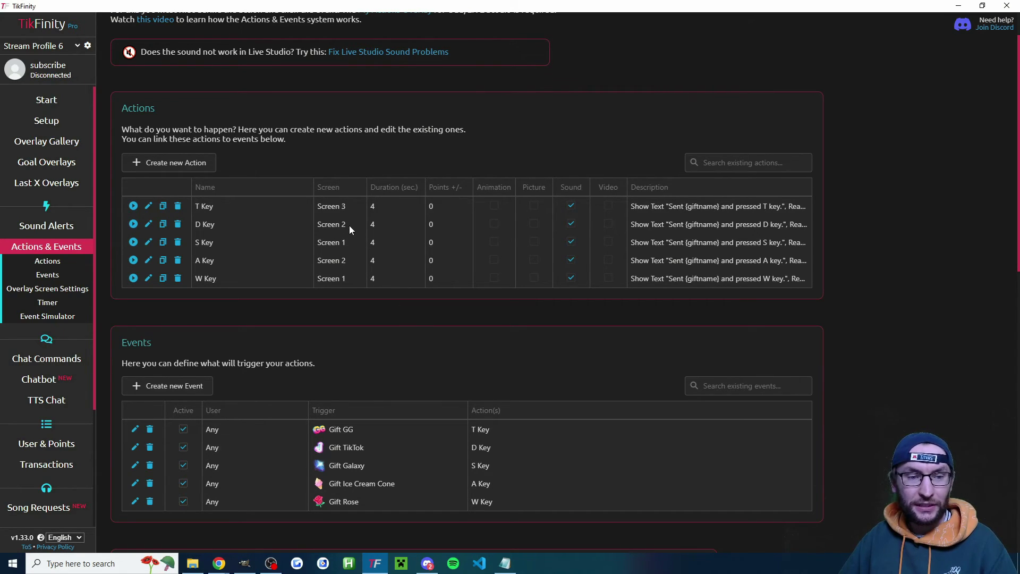
click(353, 226)
click(412, 312)
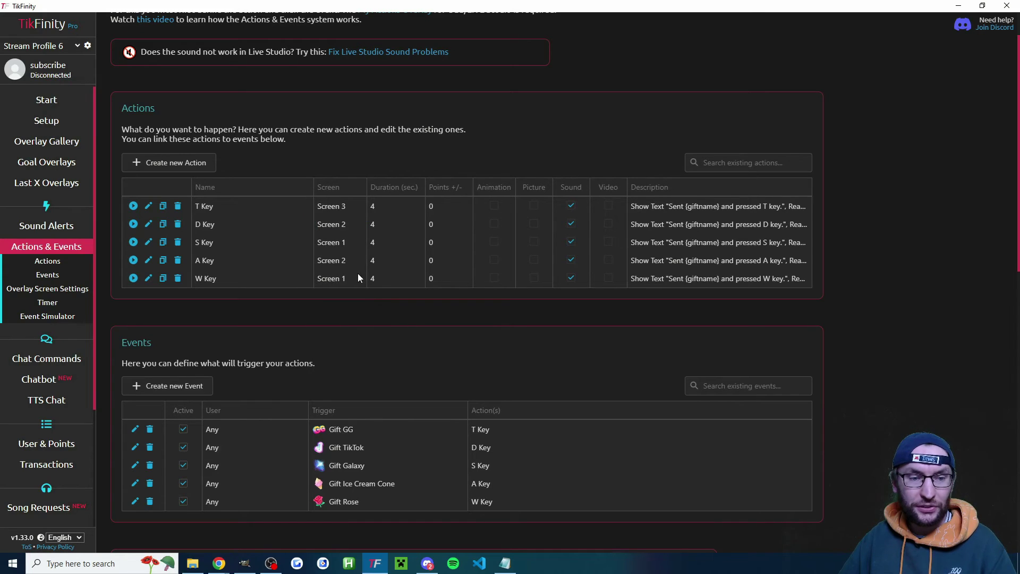
click(359, 260)
click(357, 259)
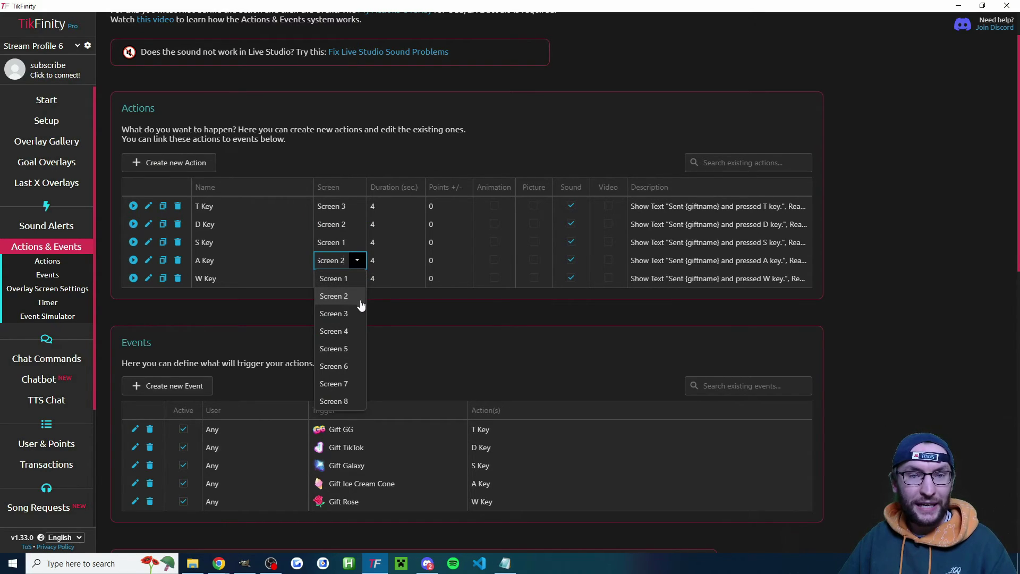
click(394, 316)
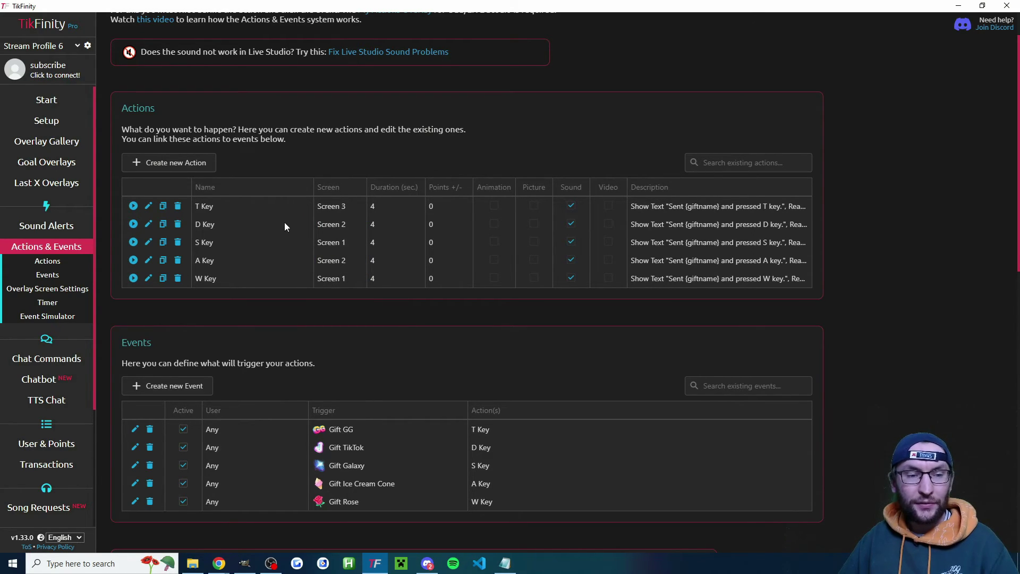
click(354, 205)
click(355, 206)
click(402, 307)
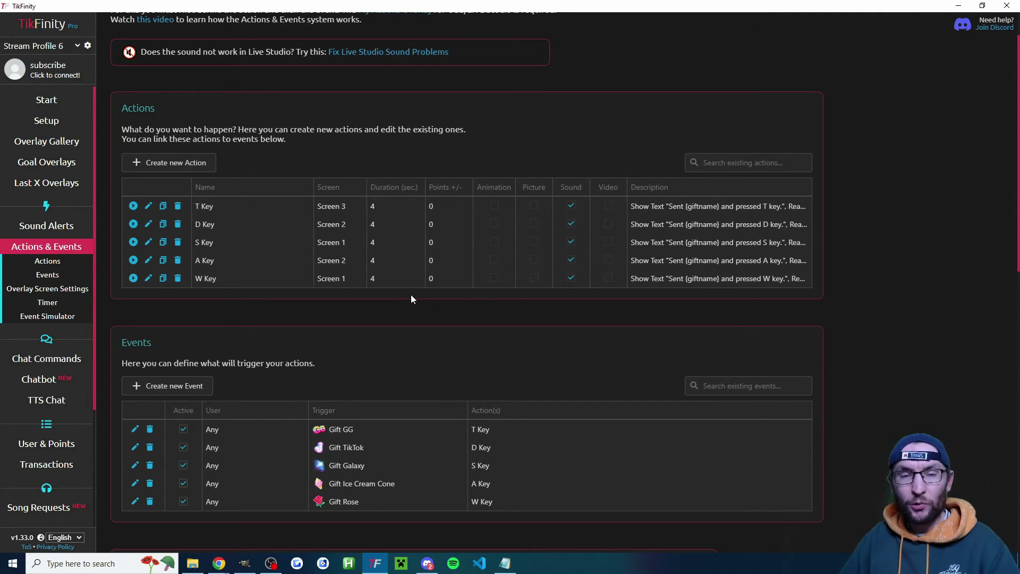
Edit the Screen 2 and Screen 3 maximum queue length fields in Overlay Screen Settings.
scroll(441, 276, down, 3)
scroll(435, 253, down, 3)
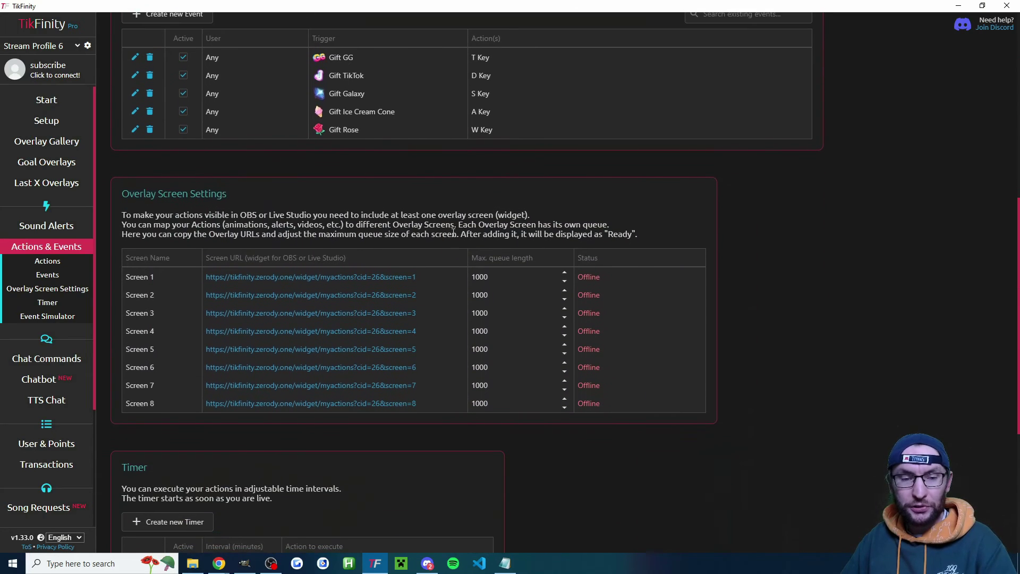
click(499, 296)
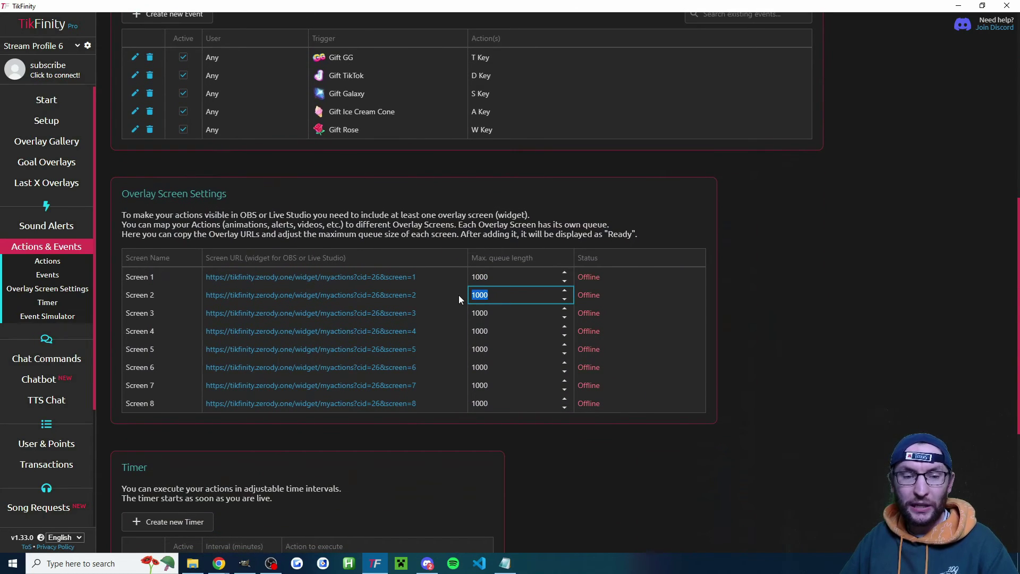
key(Tab)
scroll(439, 298, down, 2)
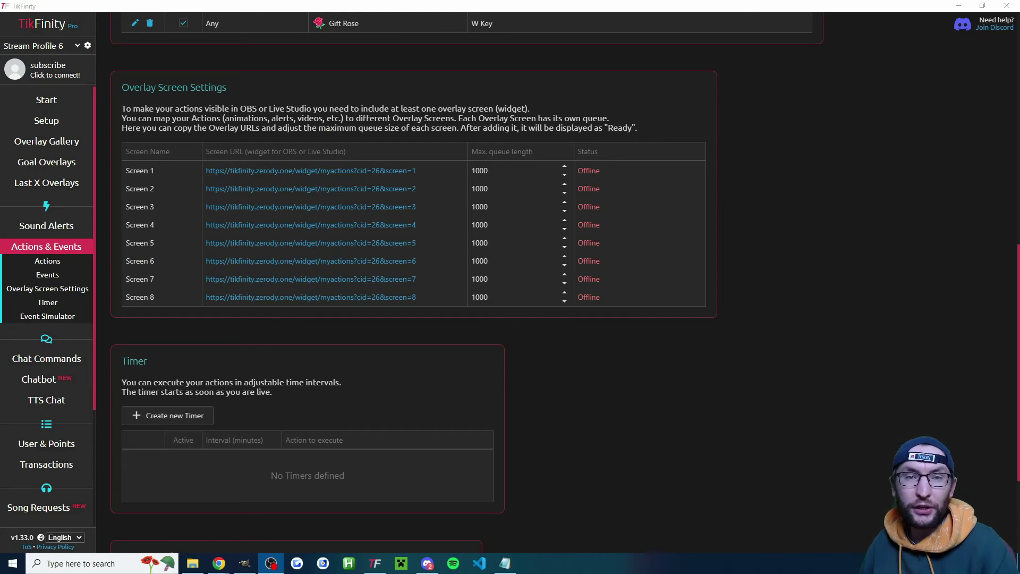
Copy the Screen 1 and Screen 2 overlay URLs.
scroll(402, 286, up, 2)
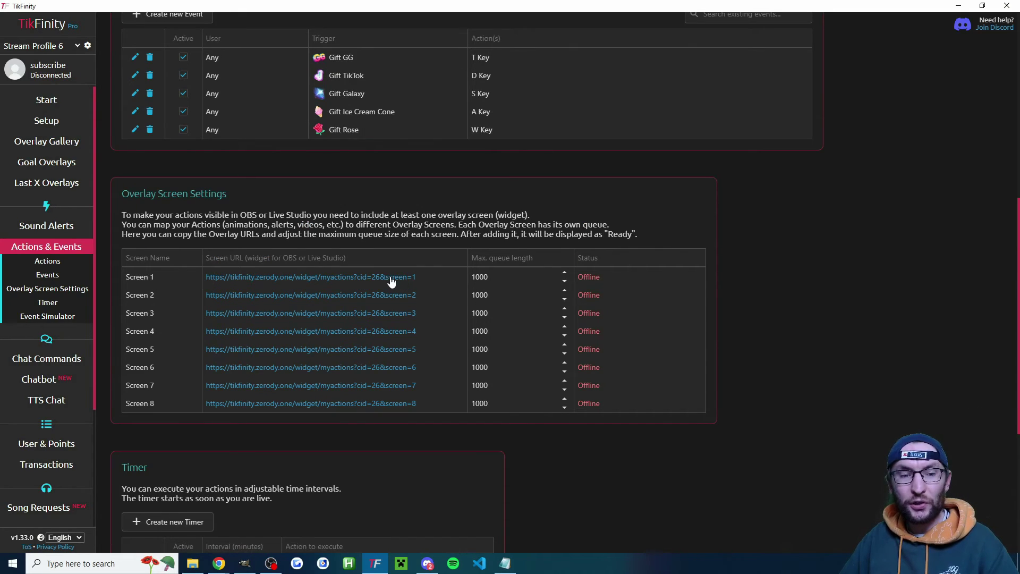
click(394, 282)
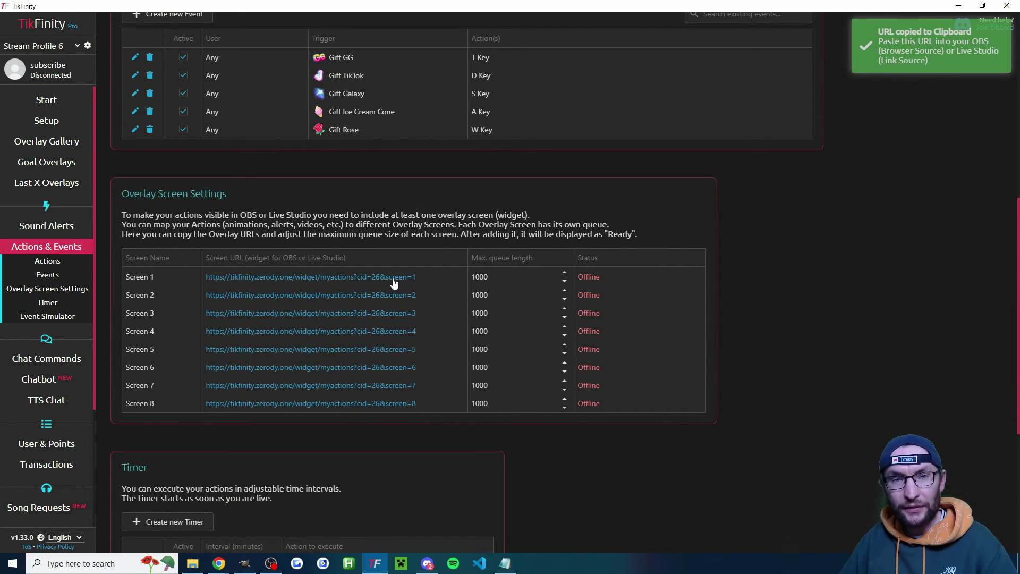
click(401, 296)
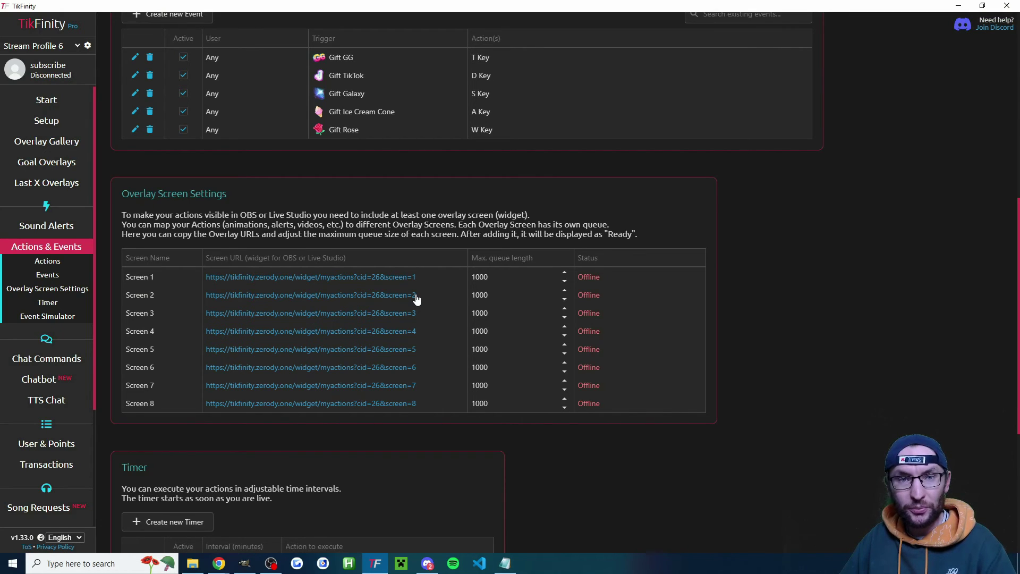
scroll(420, 308, up, 6)
scroll(451, 340, down, 4)
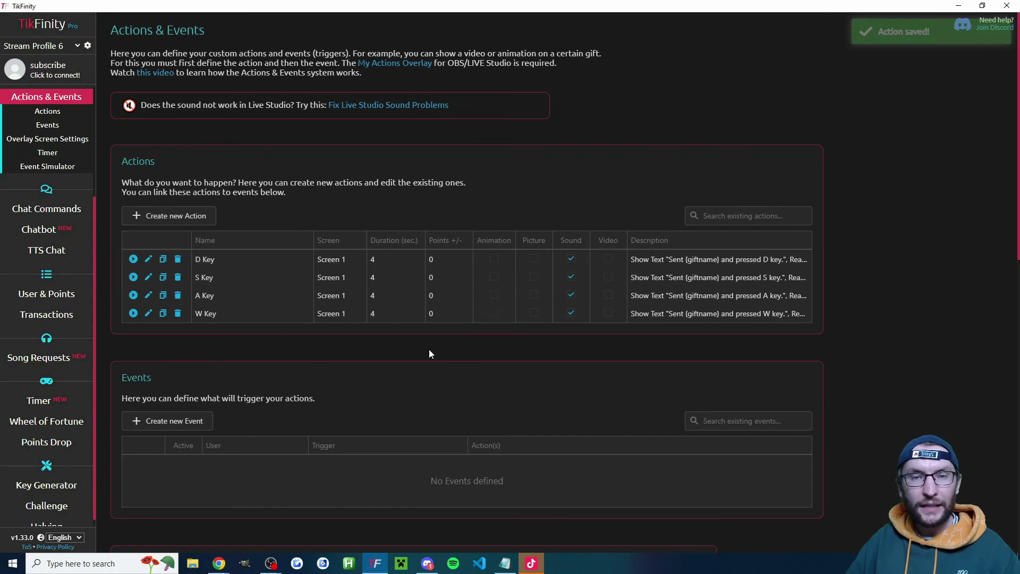
Create a gift event so sending a Rose triggers the W Key action.
scroll(356, 362, down, 1)
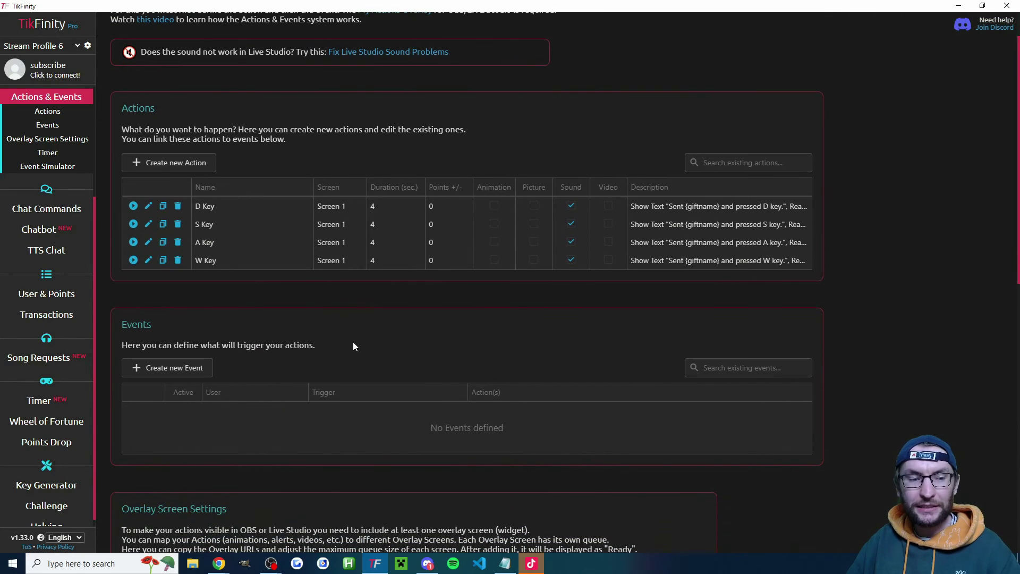
key(alt+Tab)
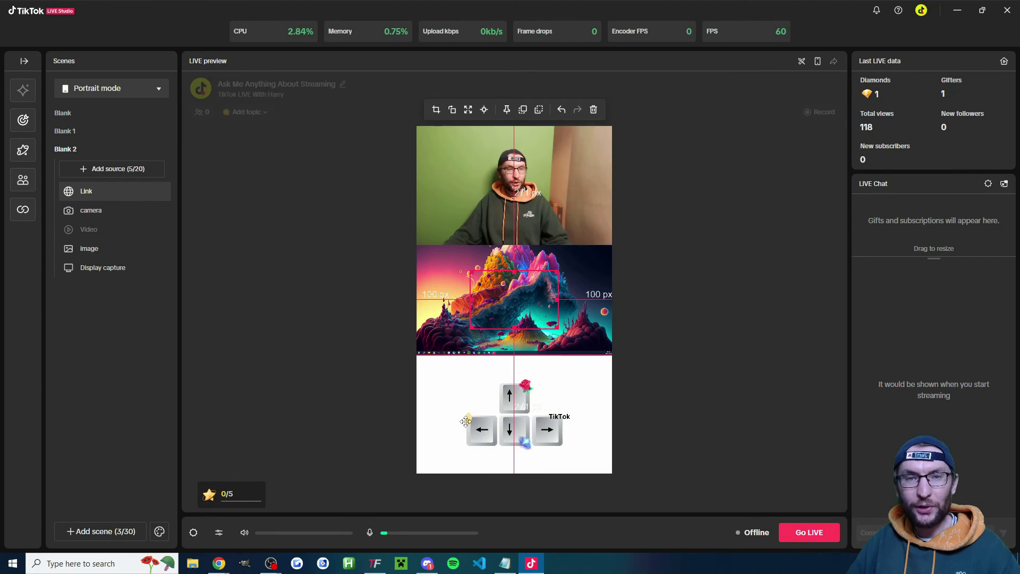
click(184, 368)
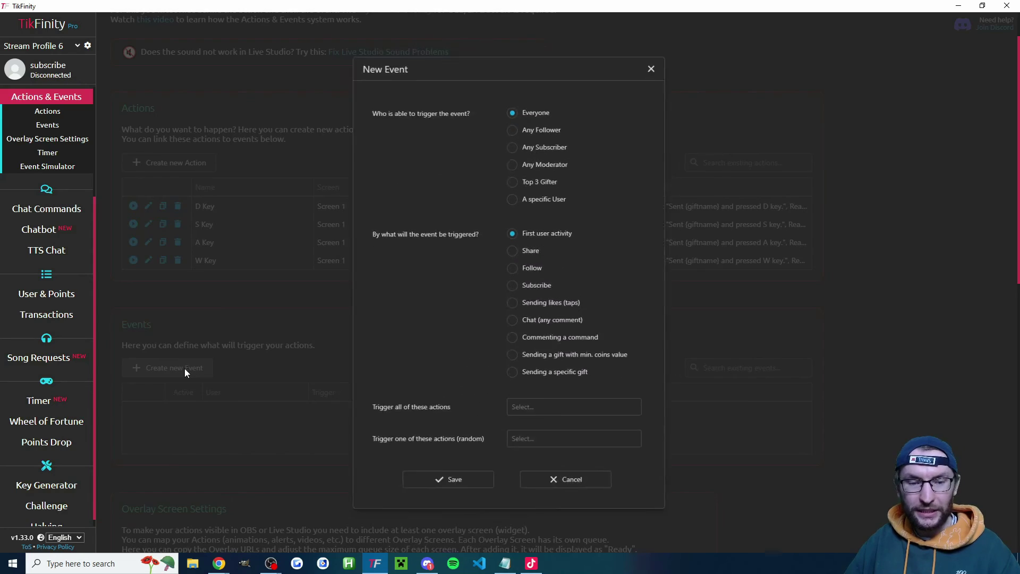
click(545, 382)
click(551, 425)
text(rose)
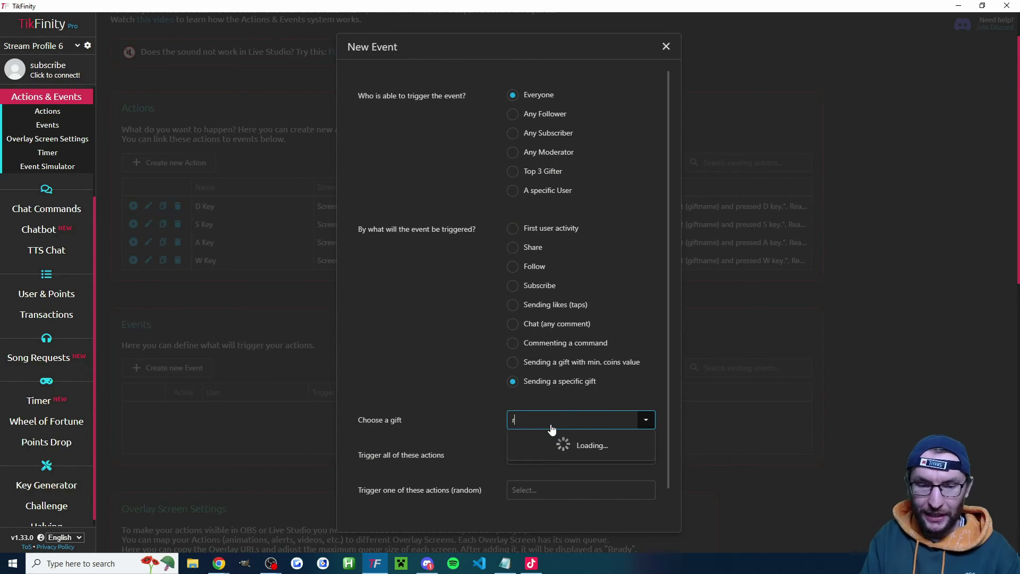
click(540, 438)
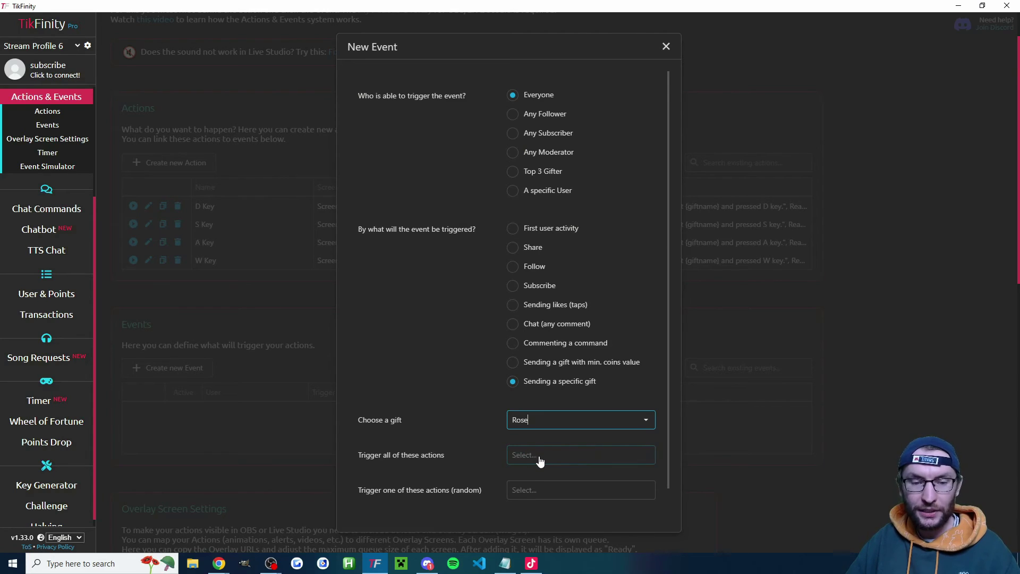
click(538, 457)
click(523, 526)
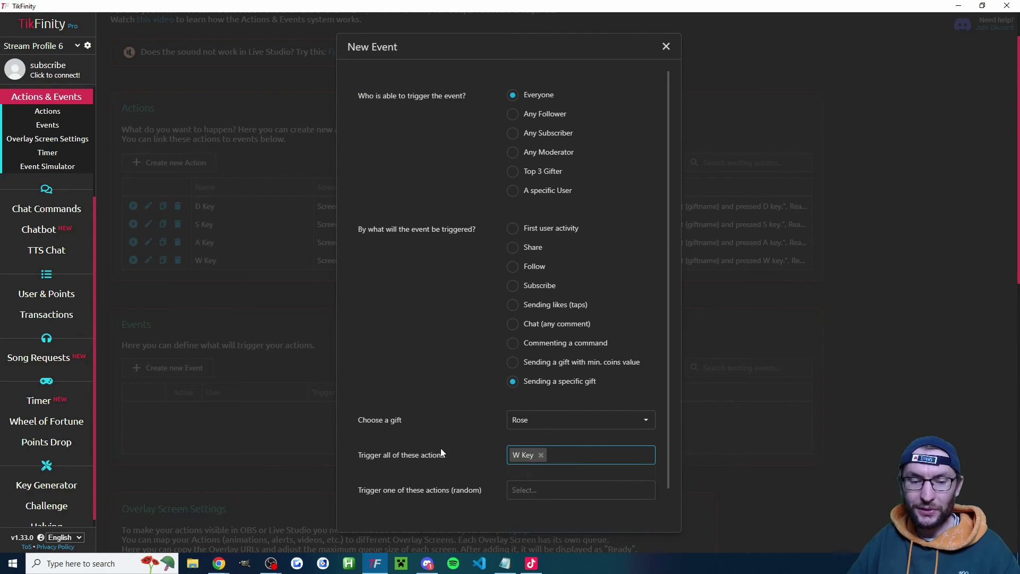
scroll(447, 420, down, 1)
click(444, 500)
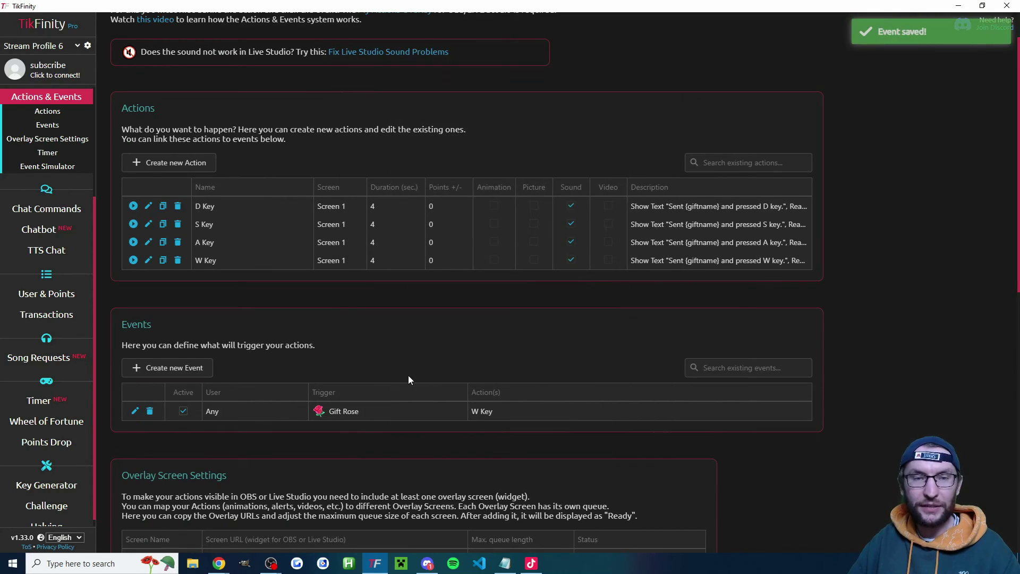
Create a second gift event so an Ice Cream Cone triggers the A Key action.
click(210, 367)
click(556, 388)
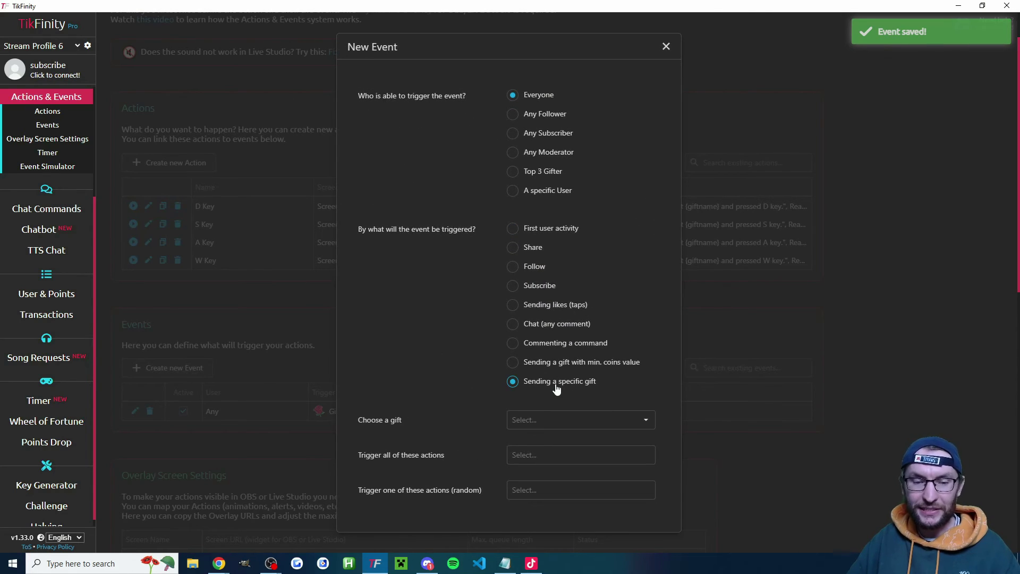
click(529, 420)
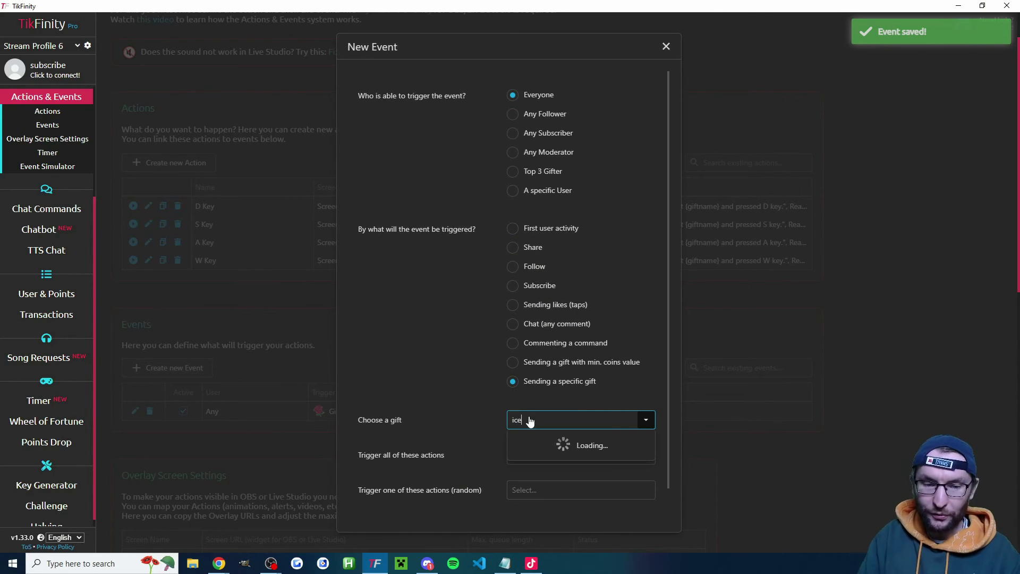
click(546, 439)
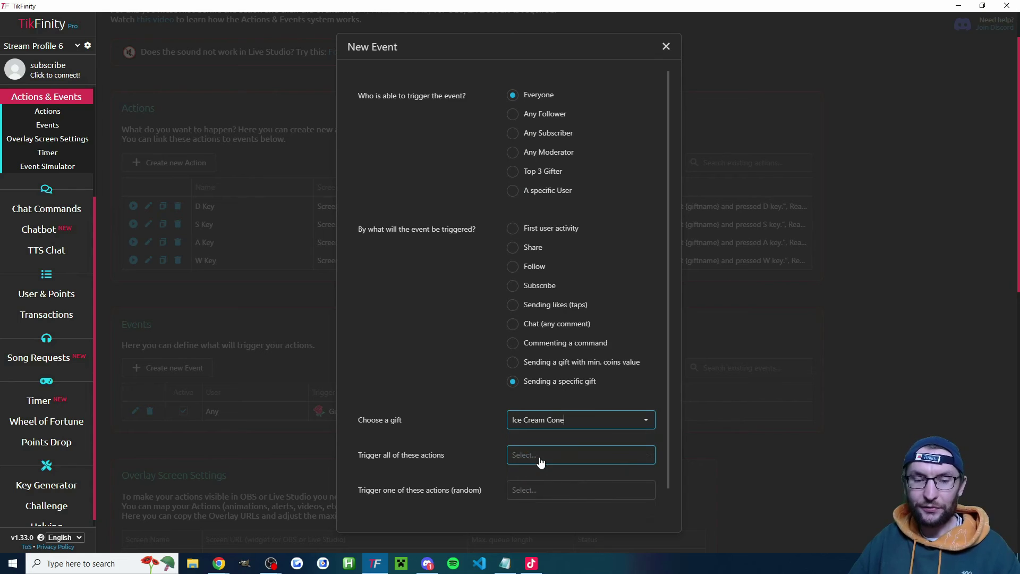
click(541, 460)
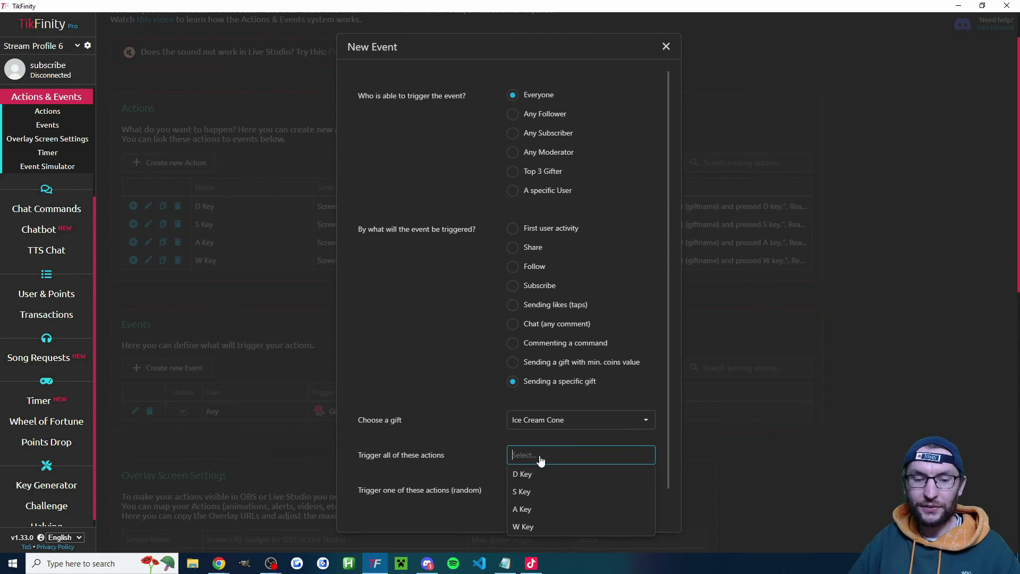
click(526, 510)
scroll(449, 448, down, 1)
click(460, 506)
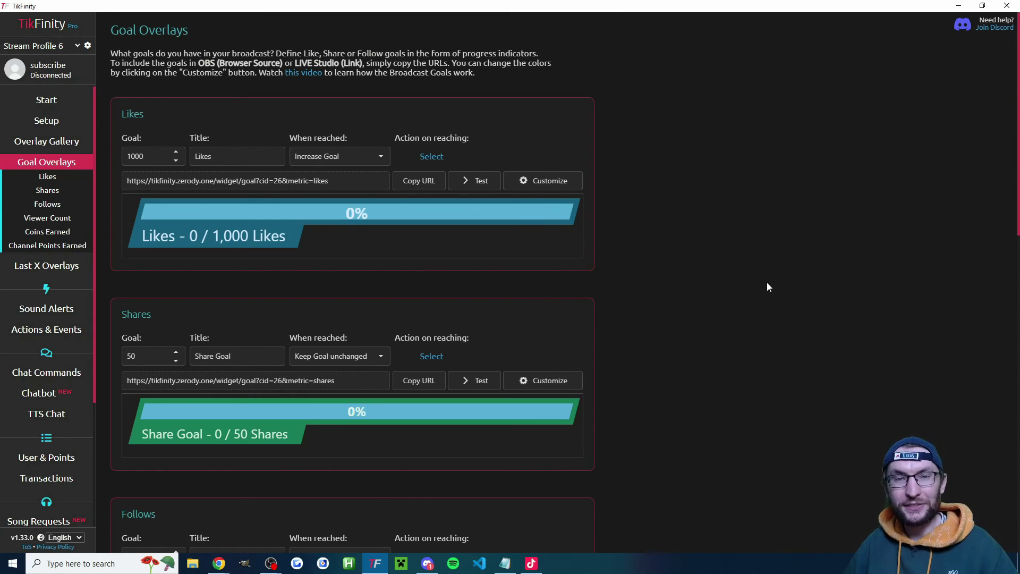
Go to Actions & Events to view the T, D, S, A and W Key actions.
click(50, 329)
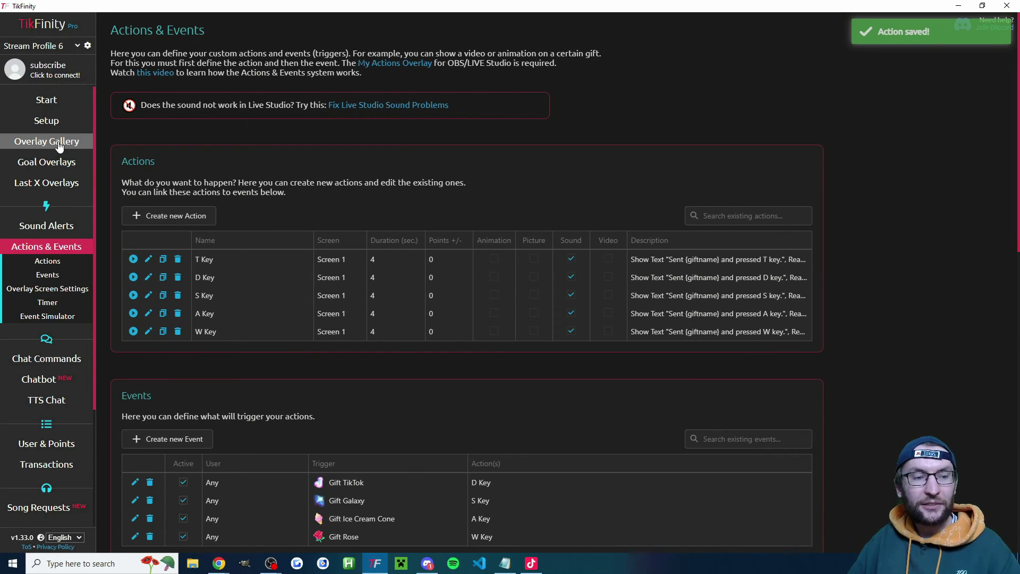
In Goal Overlays, make reaching the Likes goal trigger T Key and copy its widget URL.
click(62, 142)
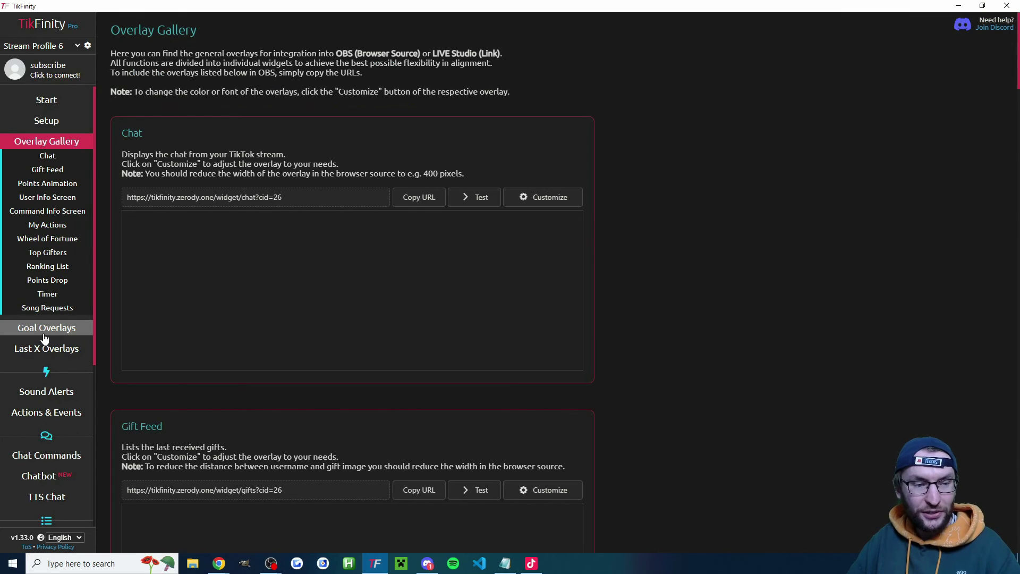
click(21, 330)
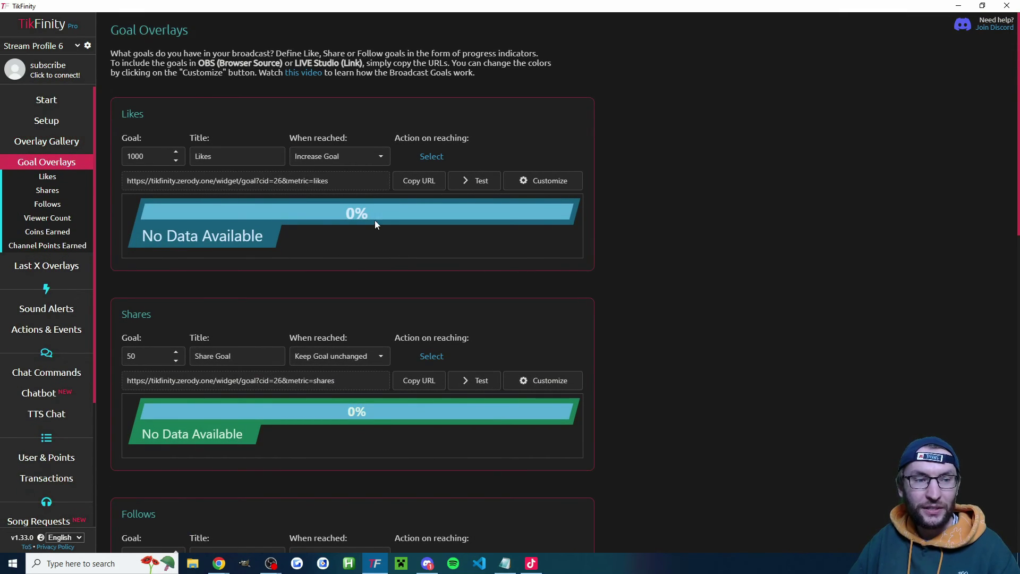
click(326, 160)
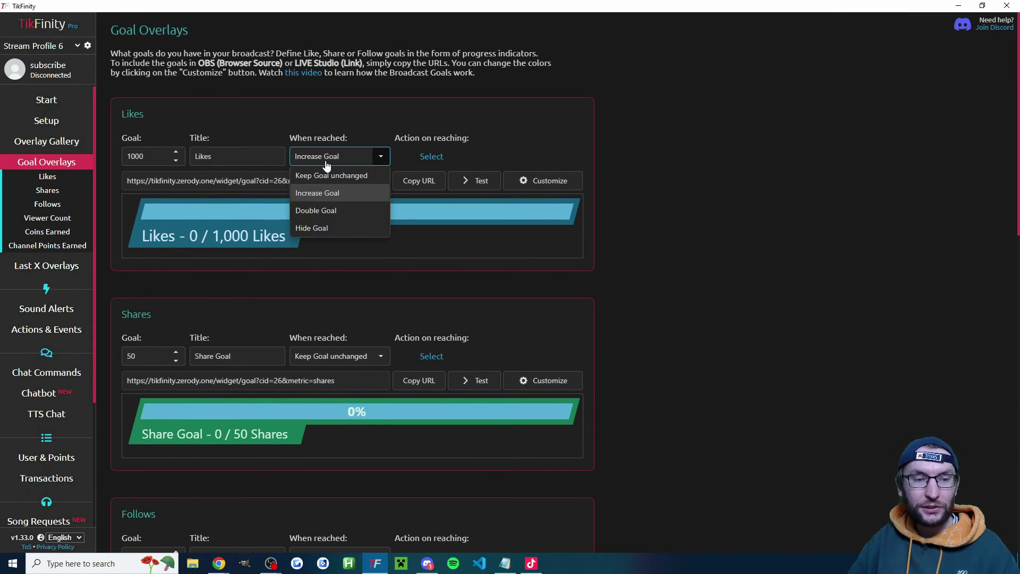
click(461, 113)
drag(461, 114, 477, 139)
click(435, 155)
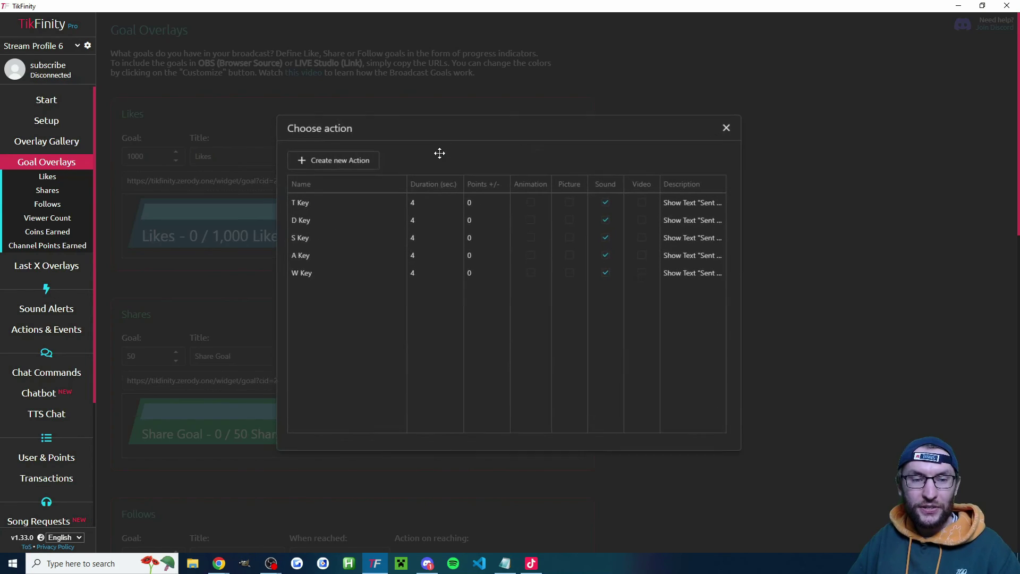
click(302, 203)
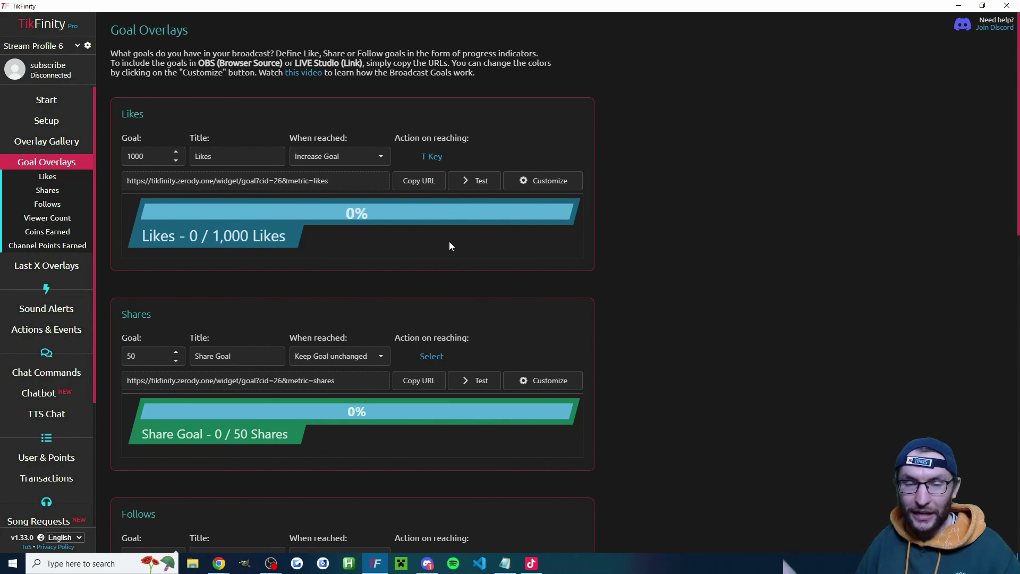
click(417, 185)
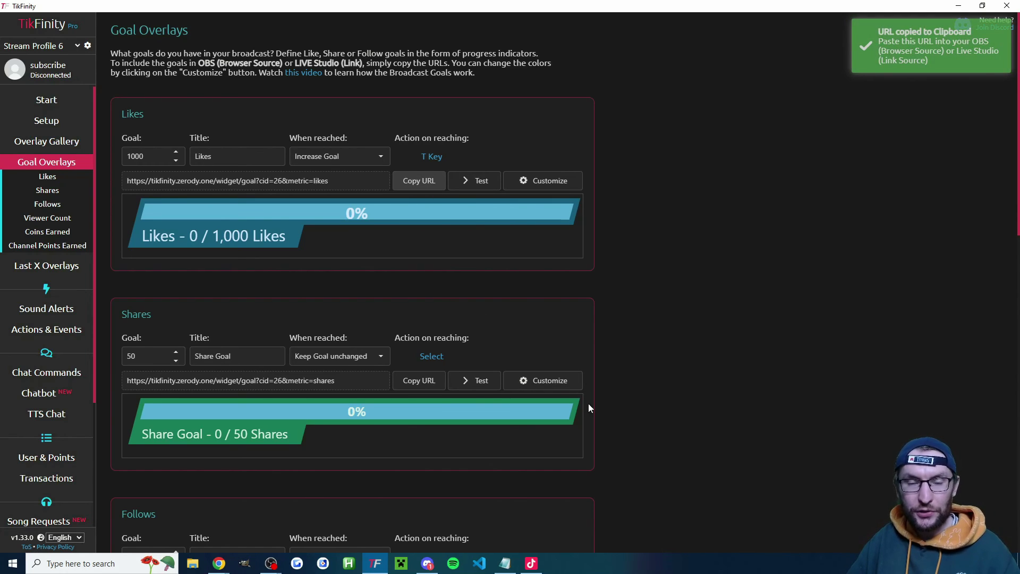
Add a Link source to Blank 2 with the pasted Likes goal URL.
click(531, 563)
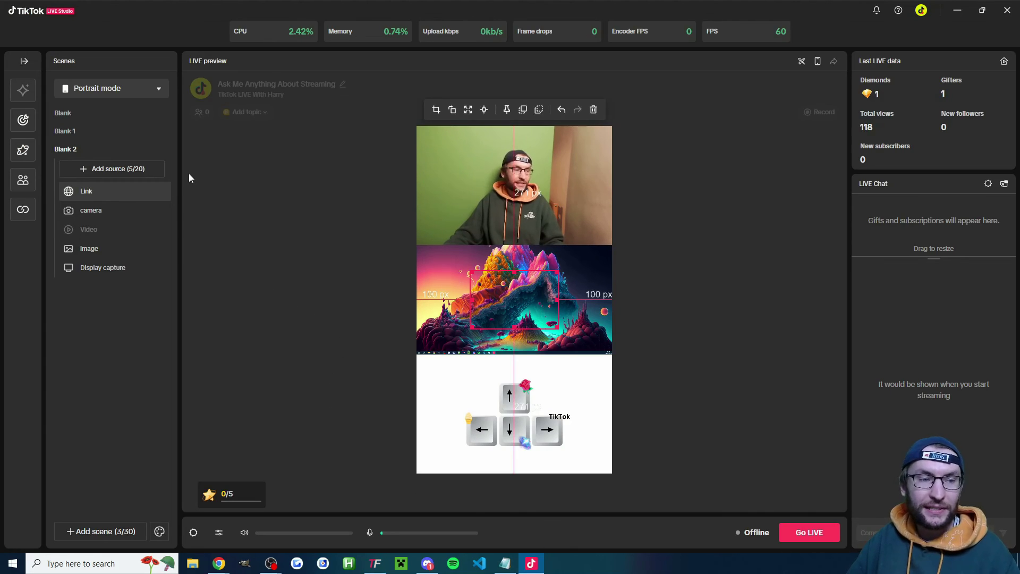
click(135, 171)
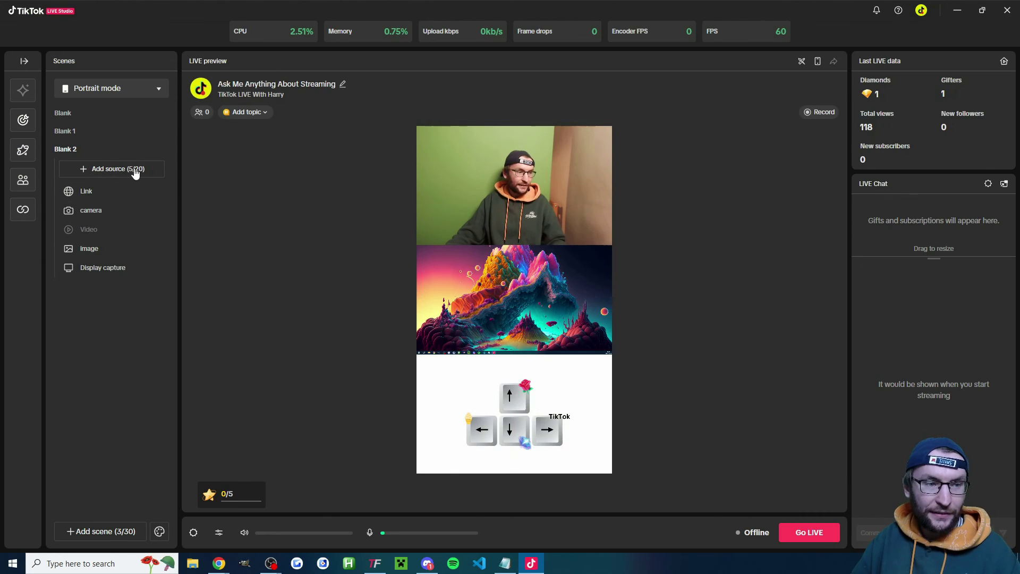
click(135, 171)
click(359, 210)
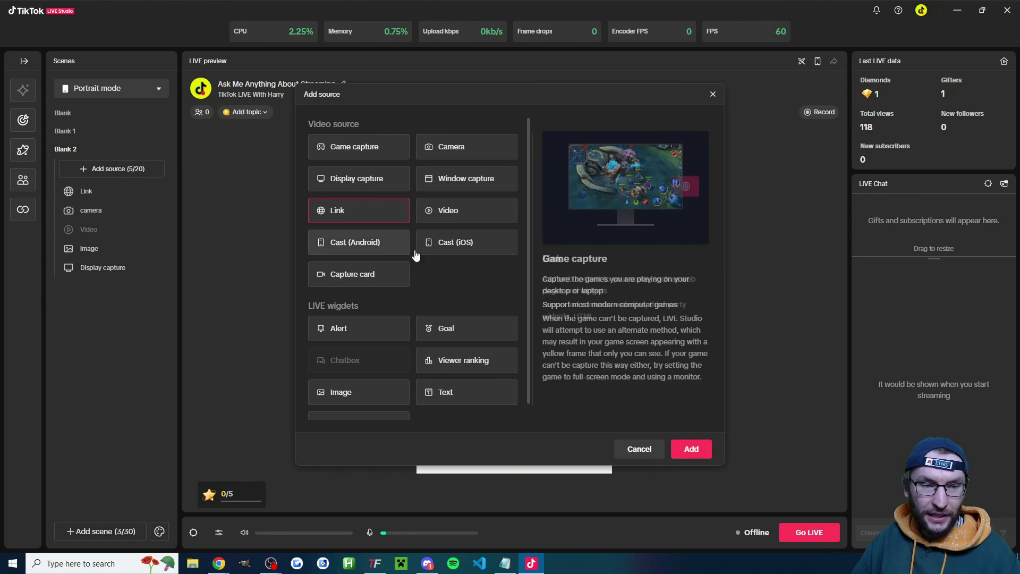
click(685, 451)
click(445, 219)
key(ctrl+v)
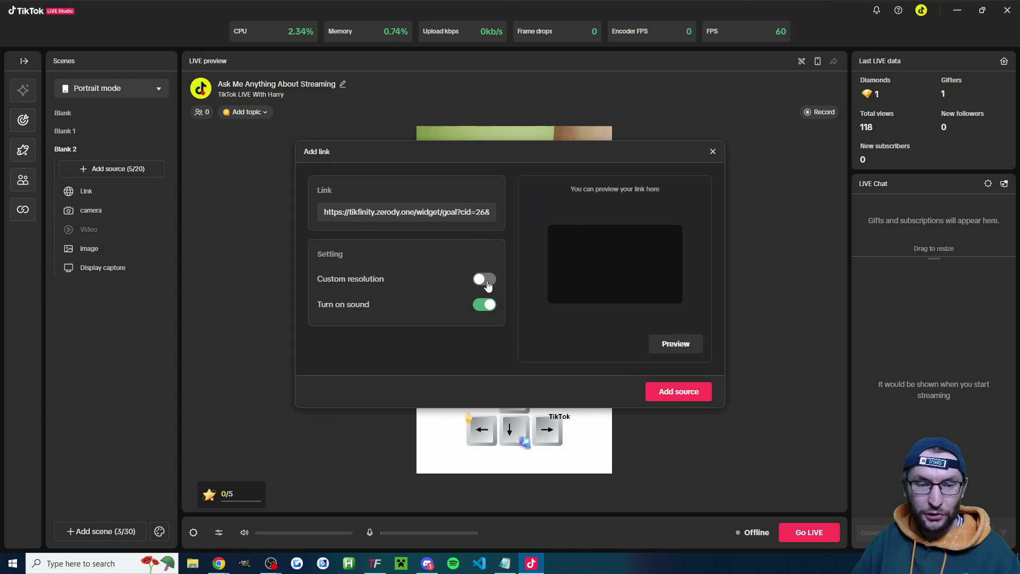
Give the goal link a custom width of 600 and add it to the scene.
click(484, 279)
double_click(355, 307)
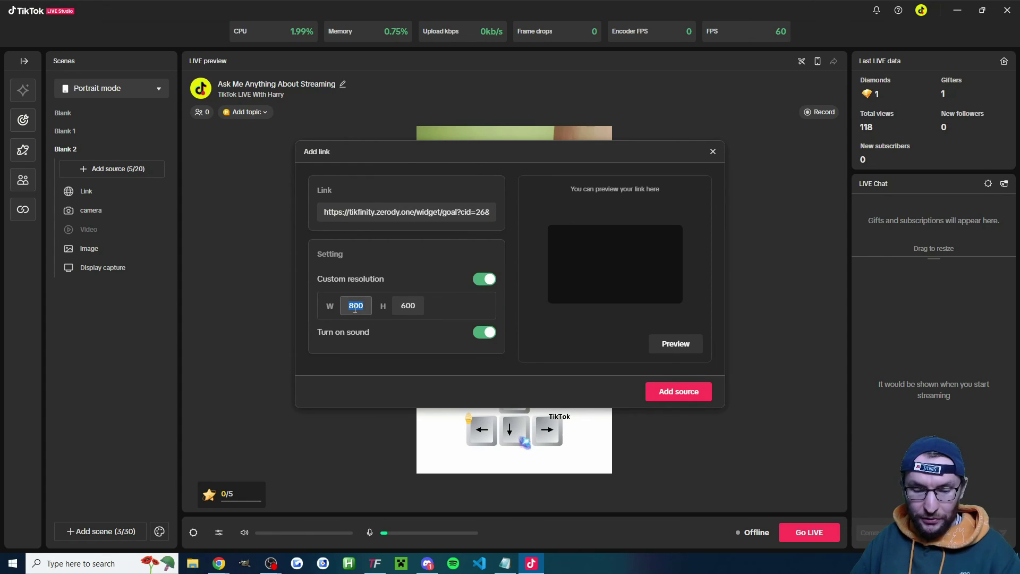
text(60)
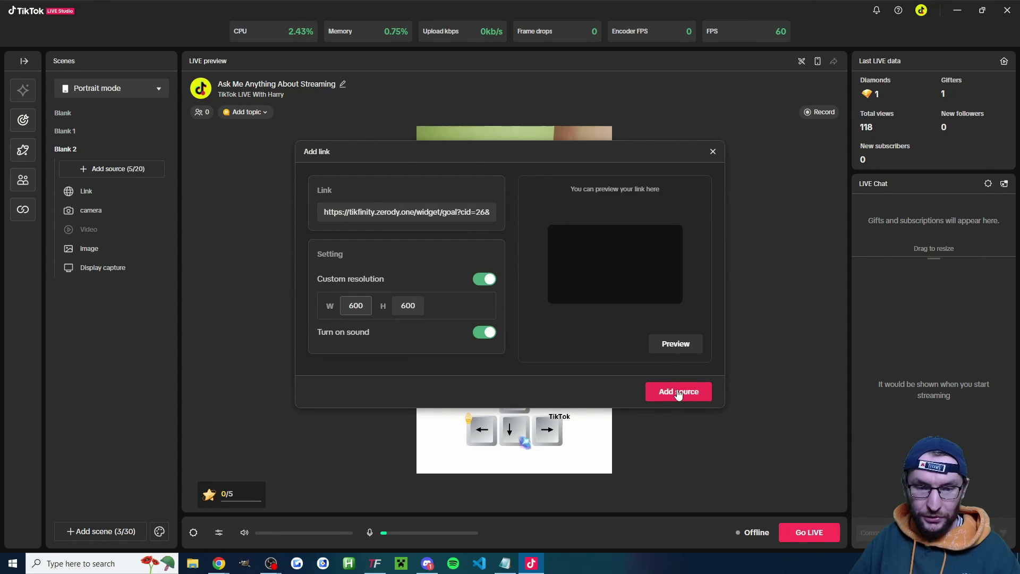
click(679, 392)
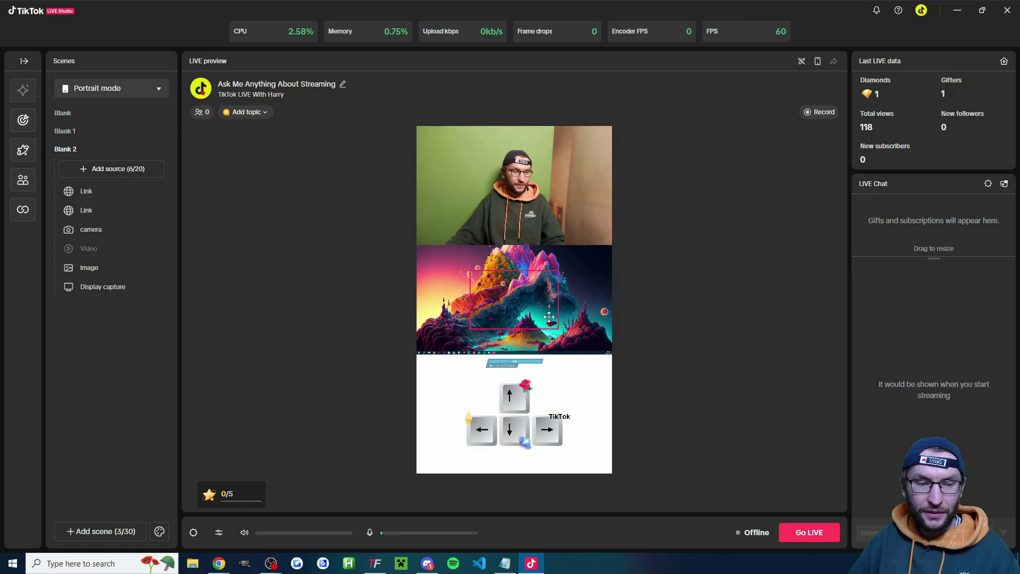
Place the Likes goal bar along the bottom of the camera image.
click(100, 191)
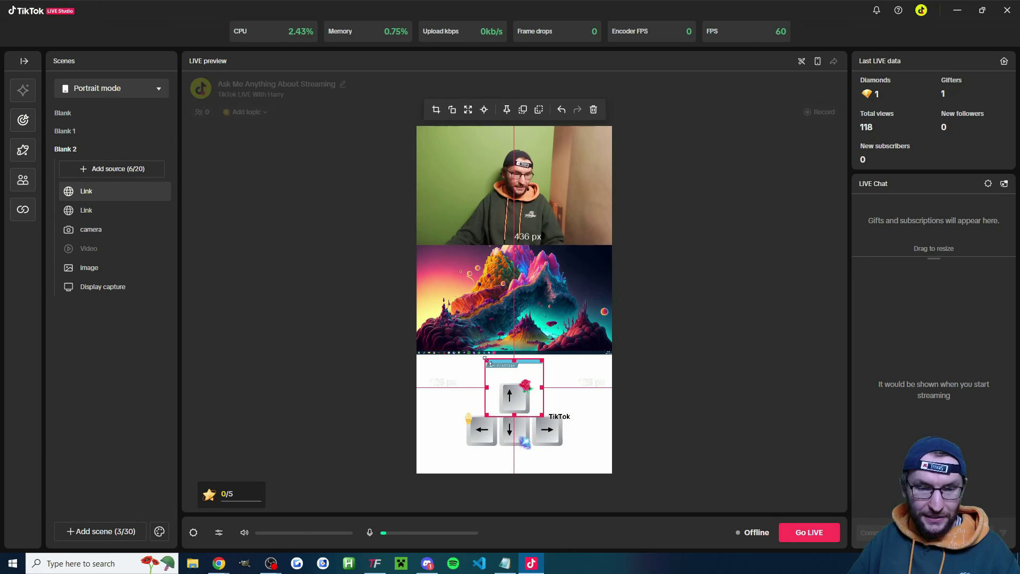
drag(486, 360, 553, 238)
click(682, 249)
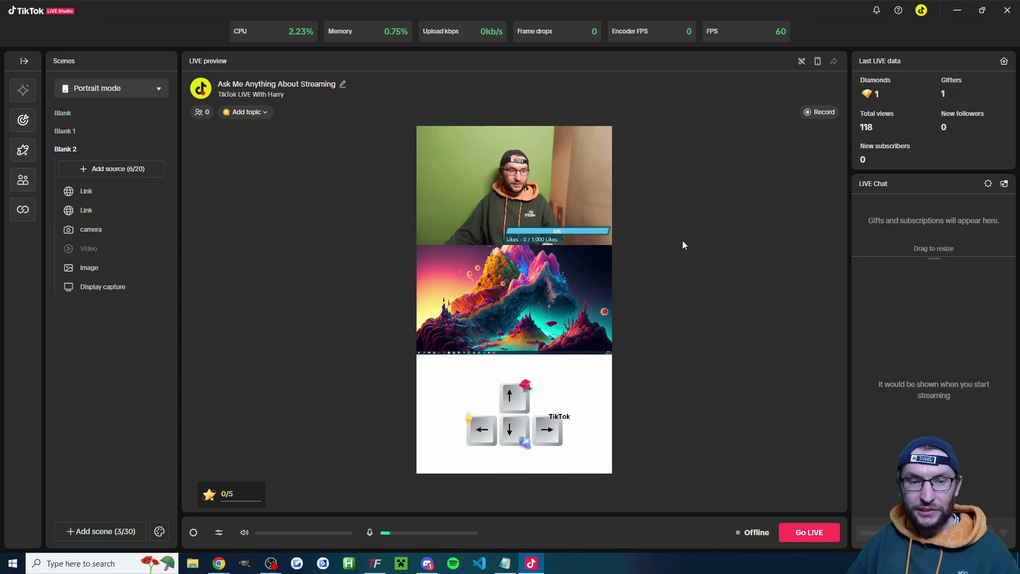
click(367, 567)
Rename the Likes goal title to 'T Key'.
double_click(250, 154)
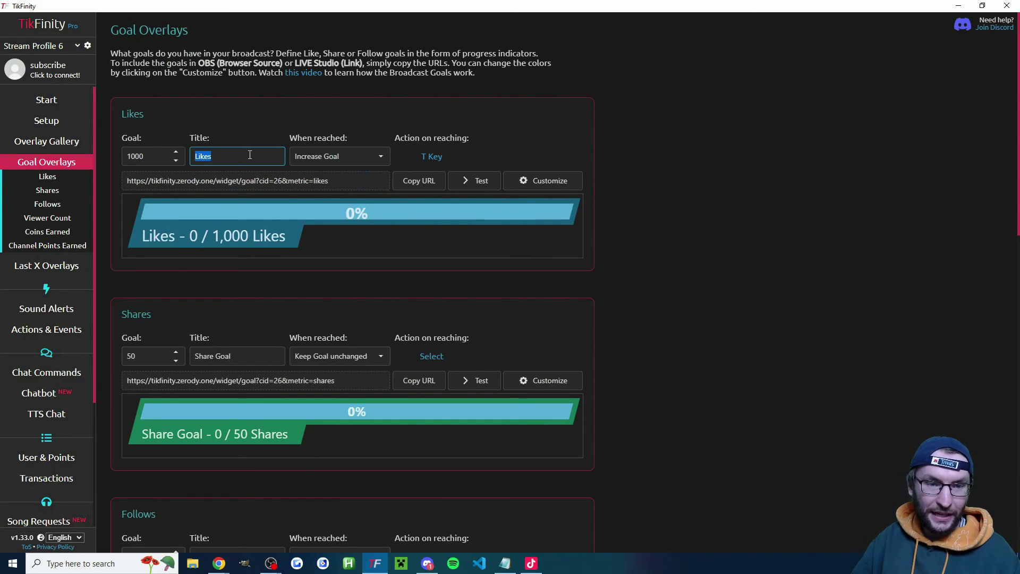
text(T Key)
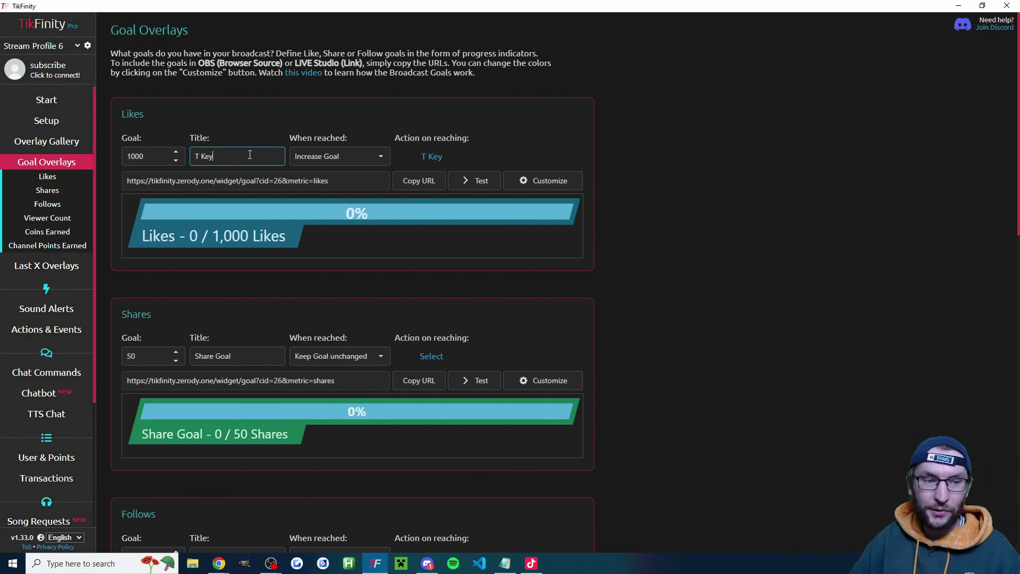
click(723, 238)
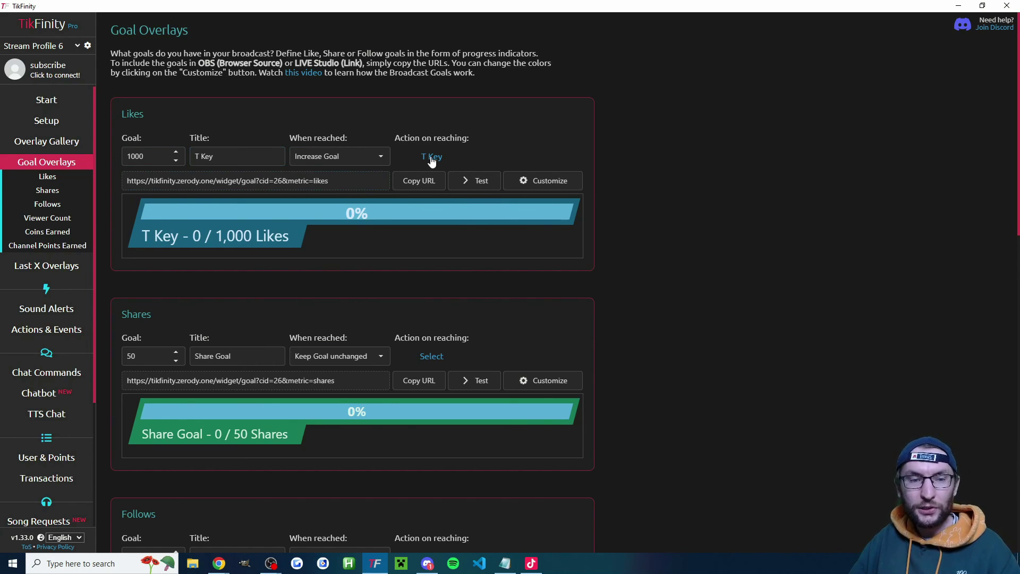
Copy the Screen 1 actions overlay URL from Actions & Events and return to LIVE Studio.
click(56, 329)
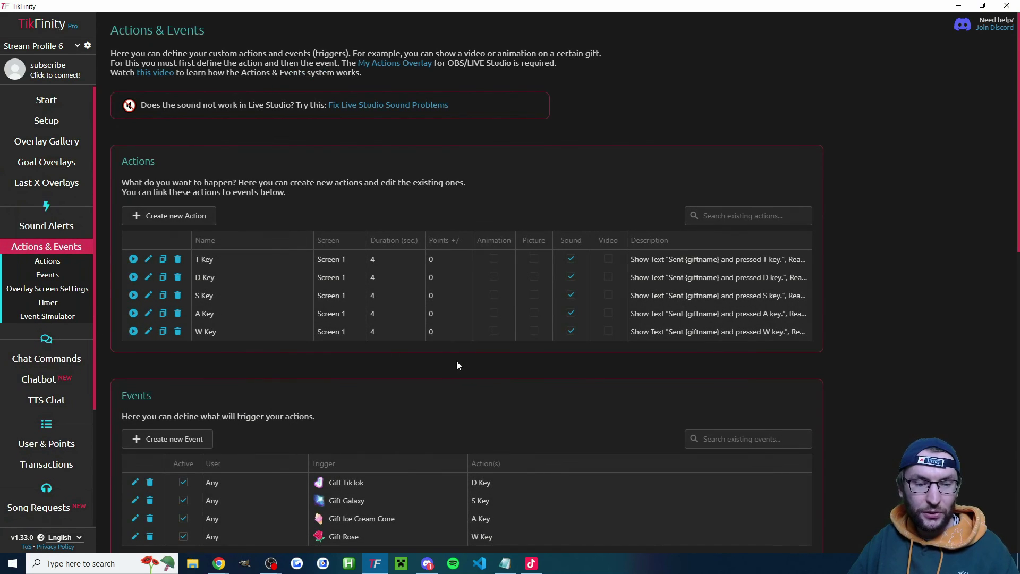
scroll(452, 359, down, 1)
scroll(361, 191, down, 5)
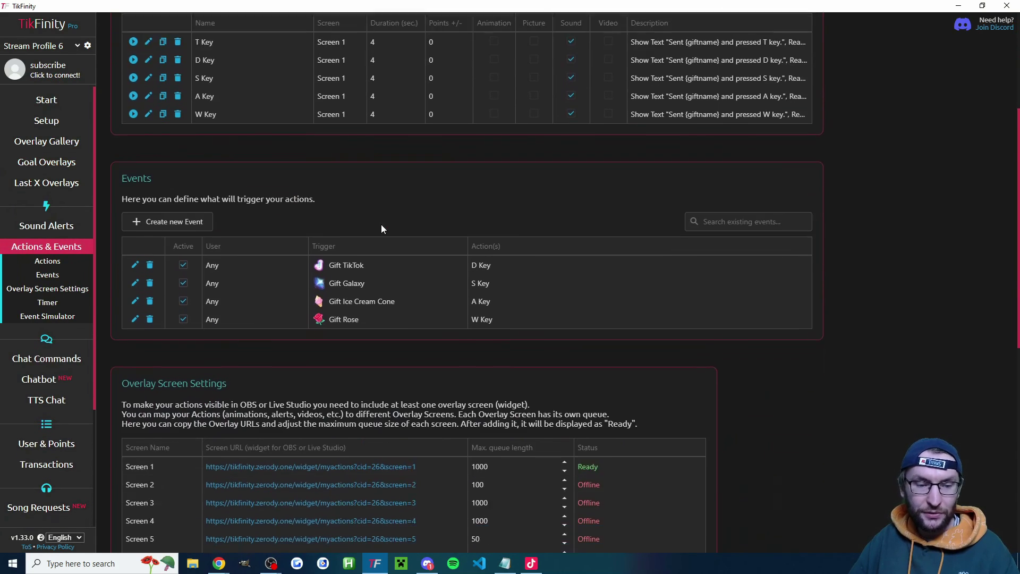
click(372, 315)
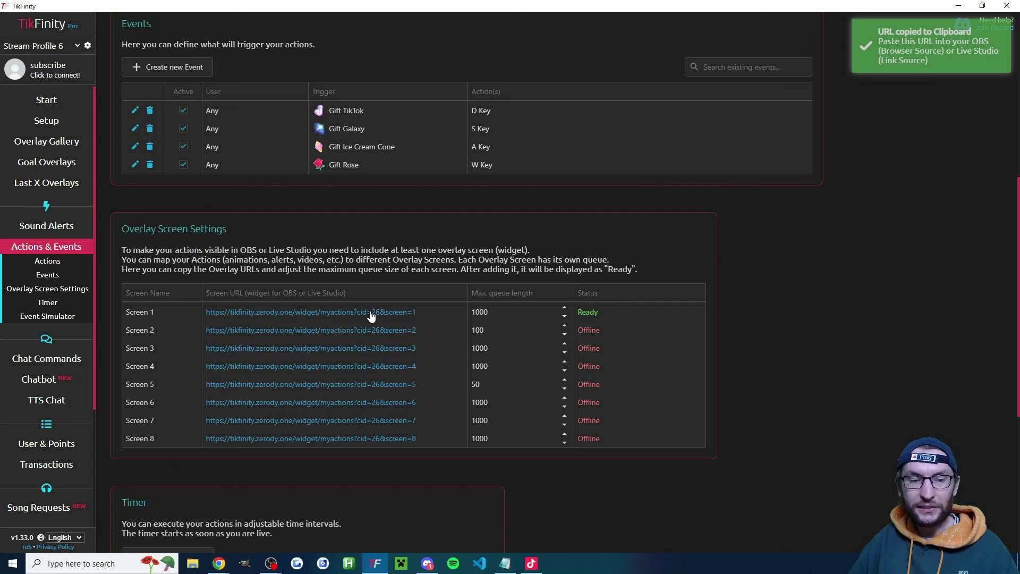
click(532, 564)
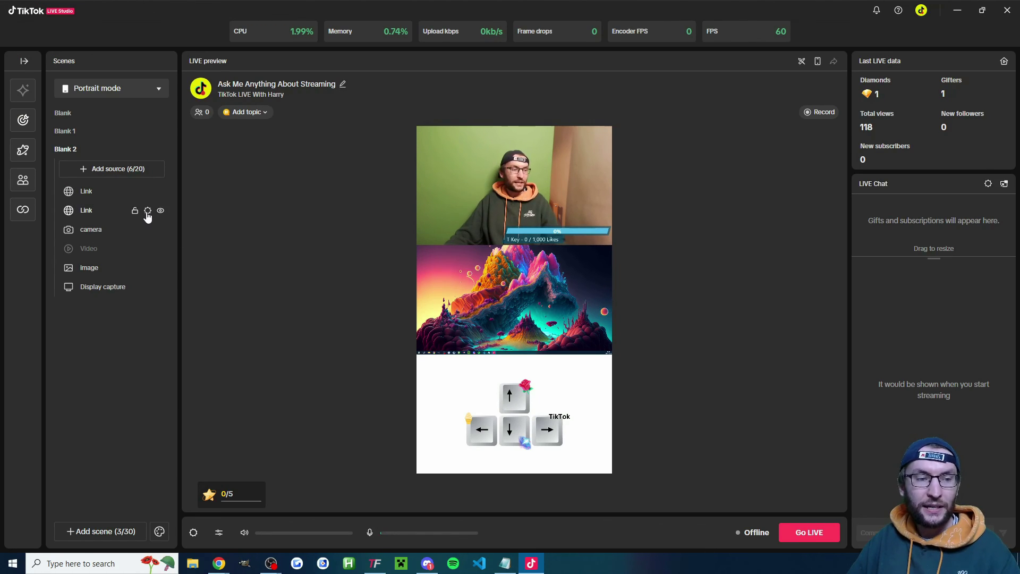
Check that the action overlay's Link source URL ends with the myactions screen=1 address.
click(148, 210)
mouse_move(458, 218)
mouse_down()
mouse_move(494, 218)
mouse_move(460, 215)
mouse_up()
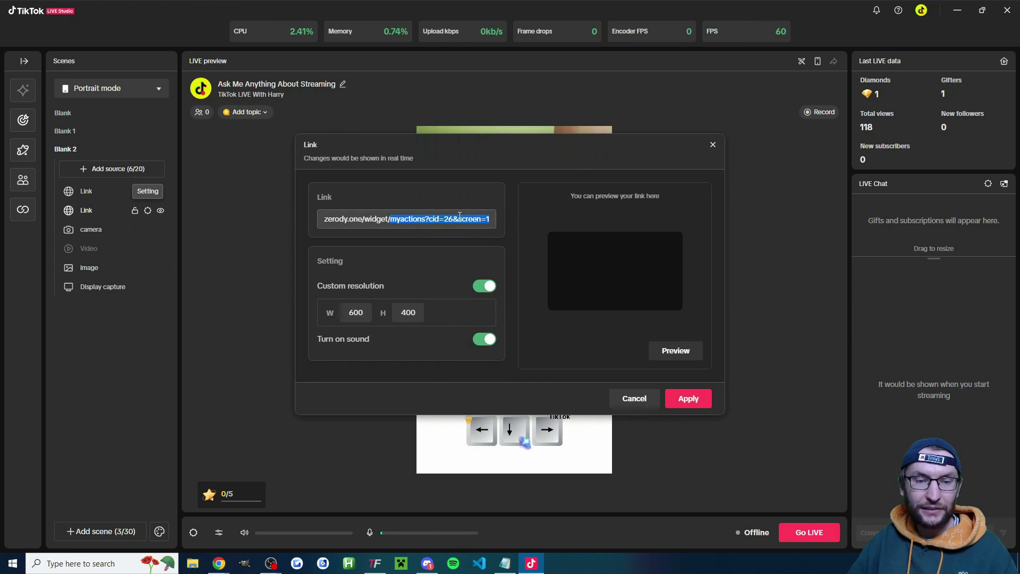
click(520, 253)
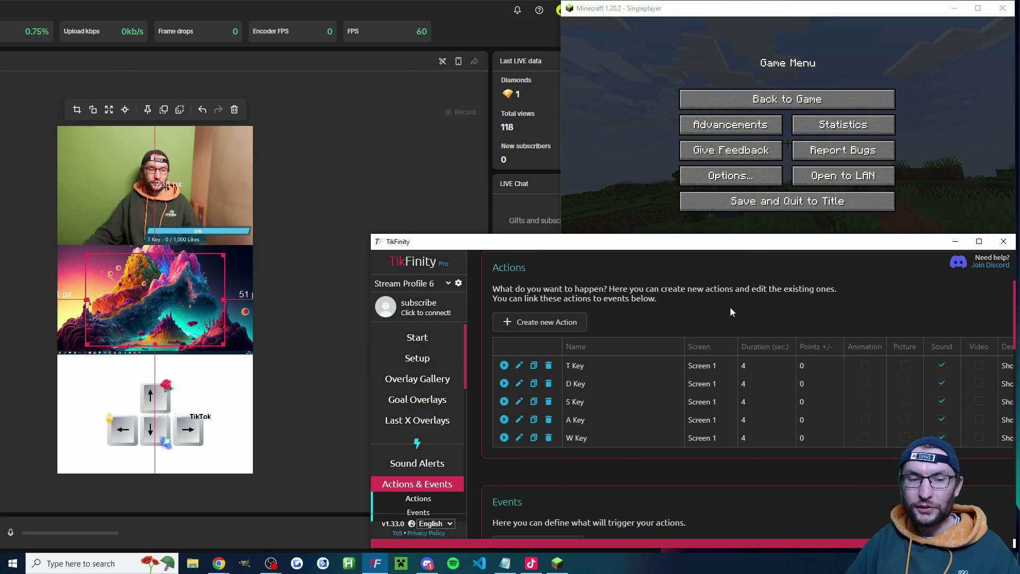
Test-fire the W Key action in TikFinity and resume the Minecraft game to receive it.
scroll(690, 329, down, 10)
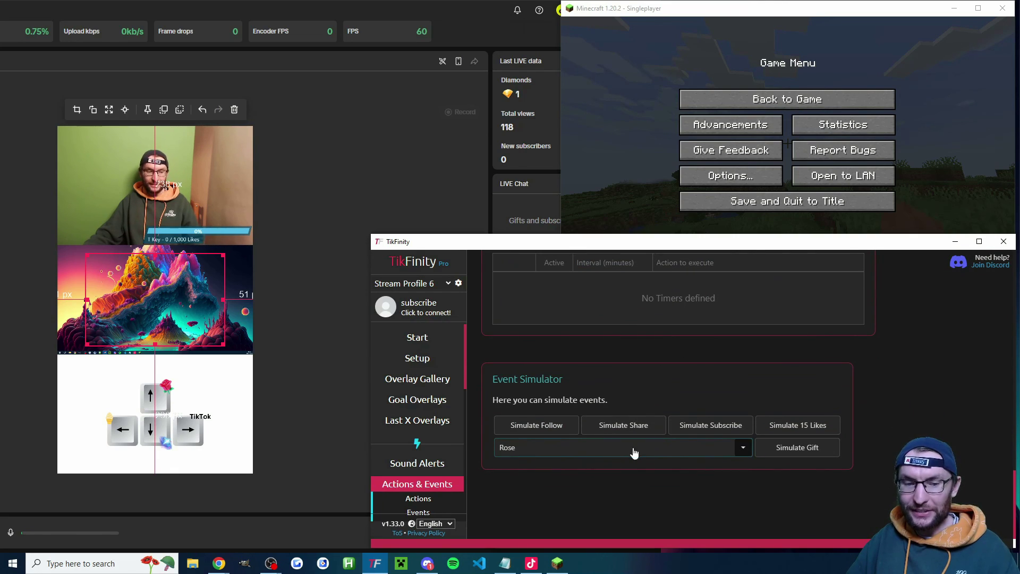
scroll(723, 412, up, 1)
scroll(722, 413, up, 10)
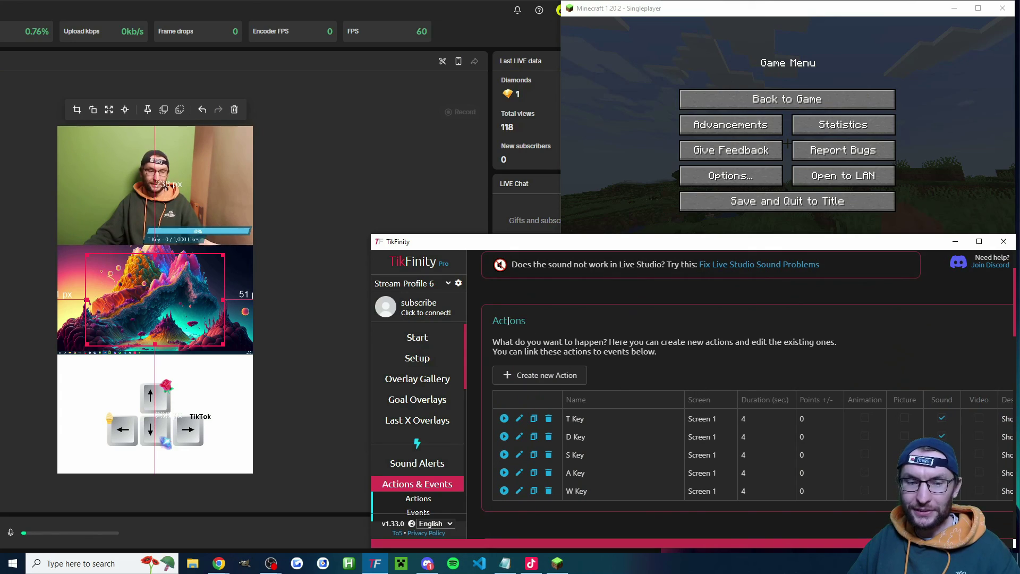
scroll(525, 339, down, 1)
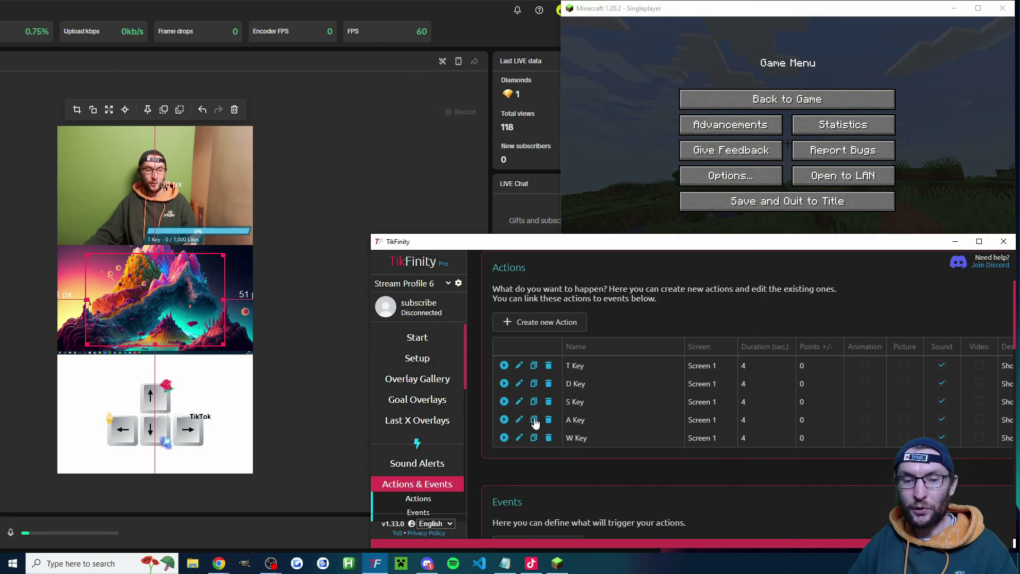
click(505, 438)
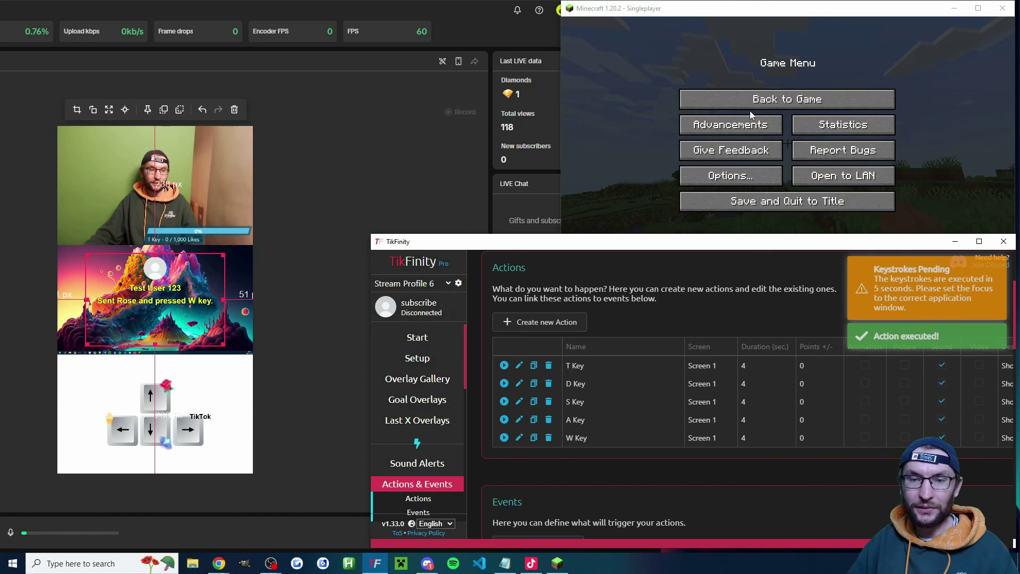
click(765, 100)
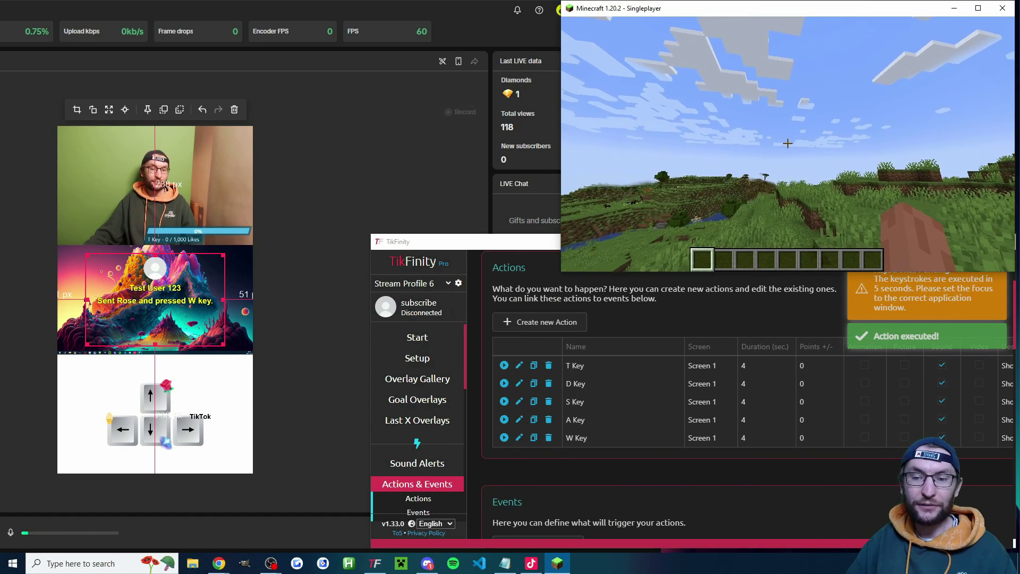